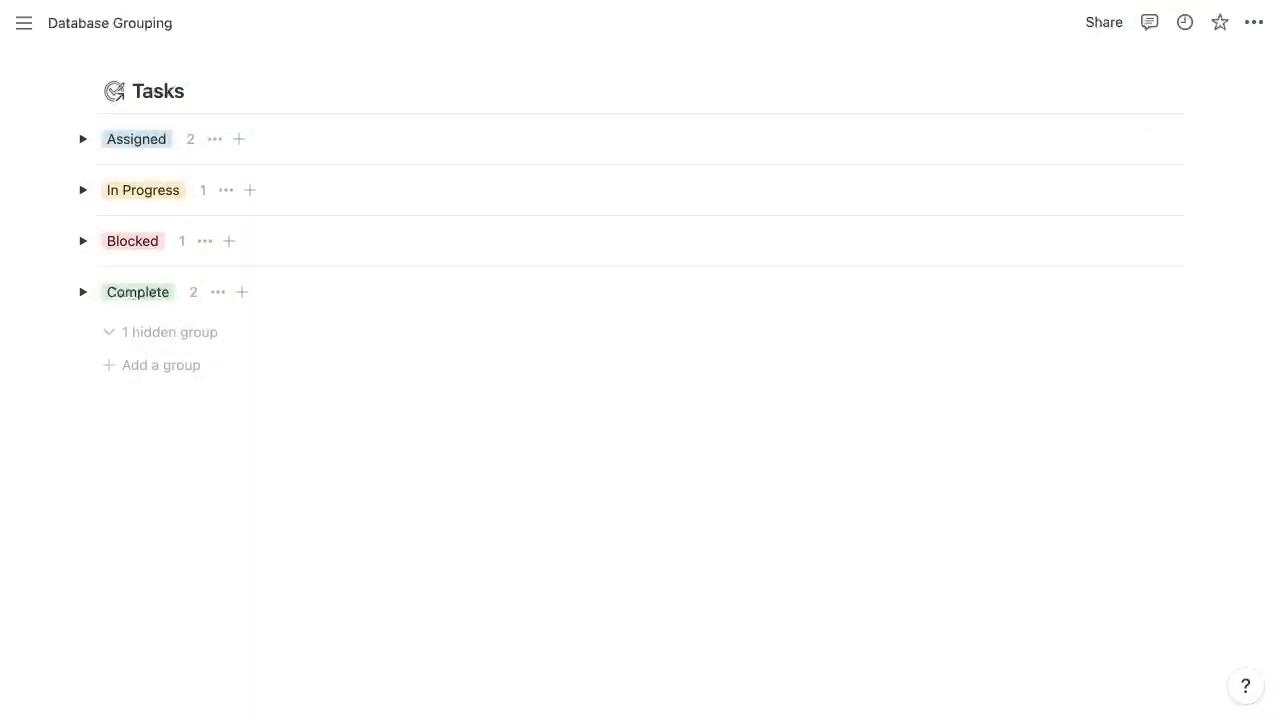
- Expand the Assigned, In Progress, Blocked and Complete groups of the Tasks table to view their tasks
click(84, 140)
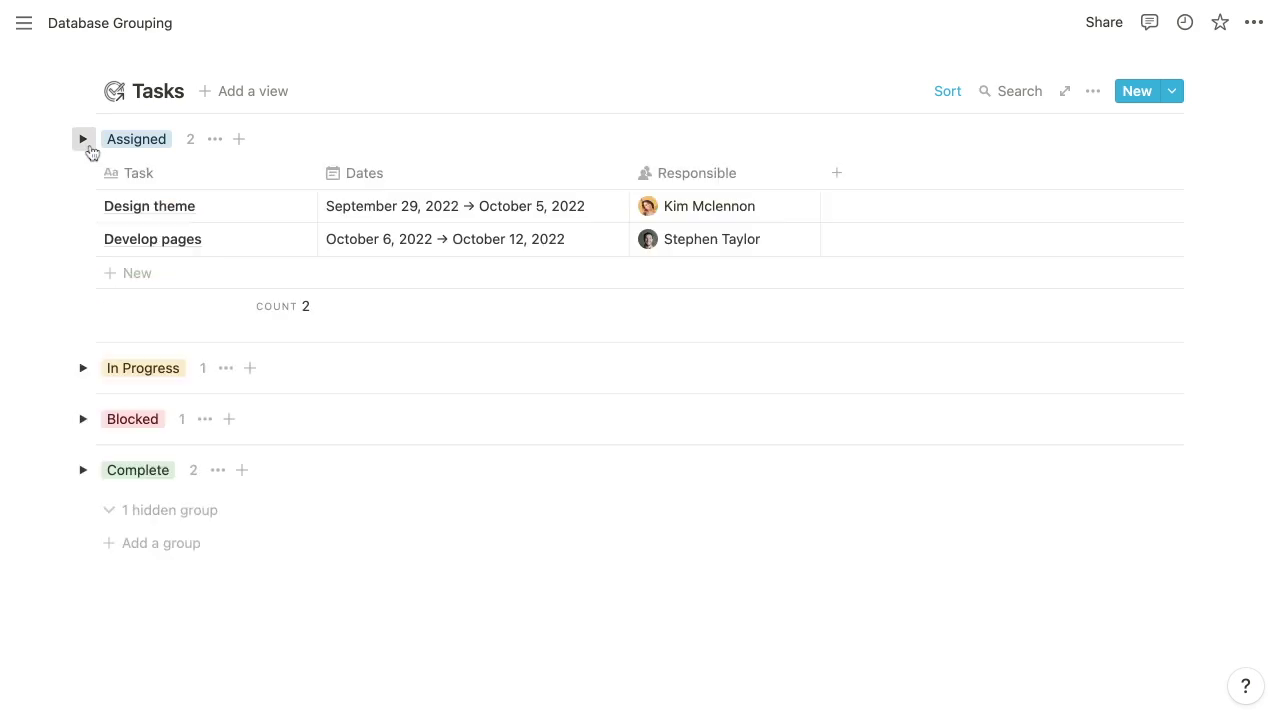
click(81, 370)
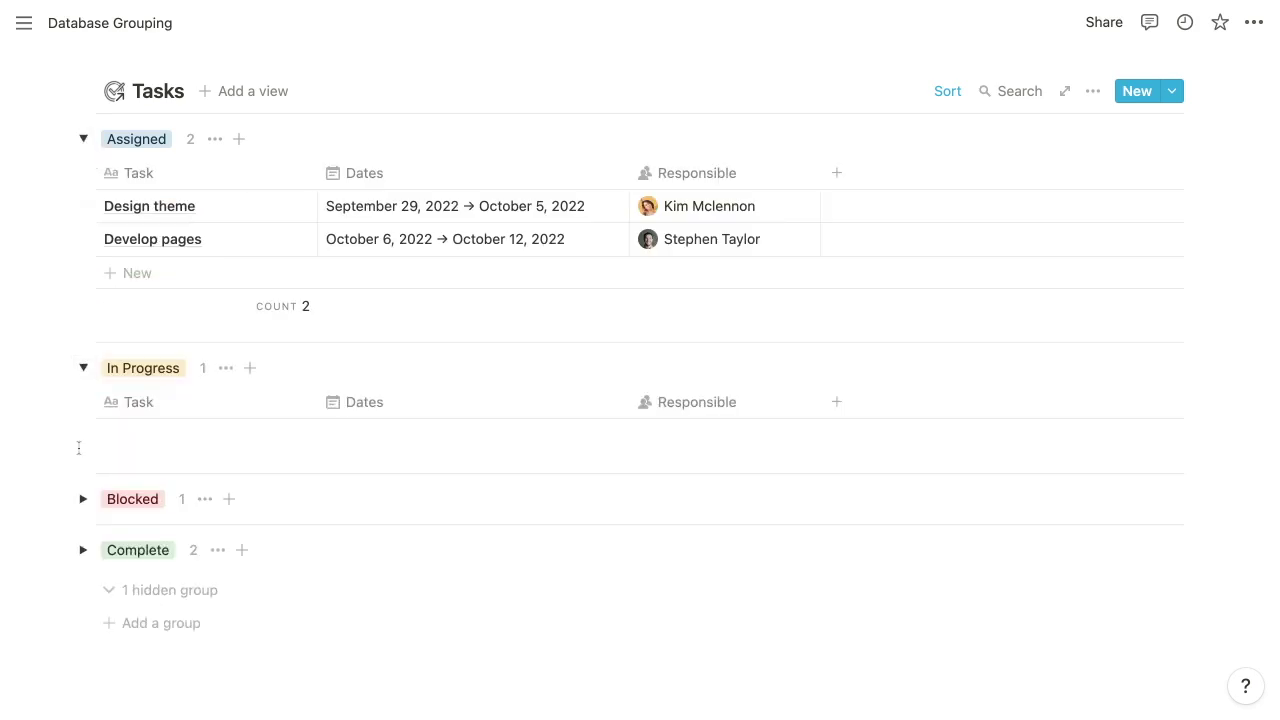
click(83, 566)
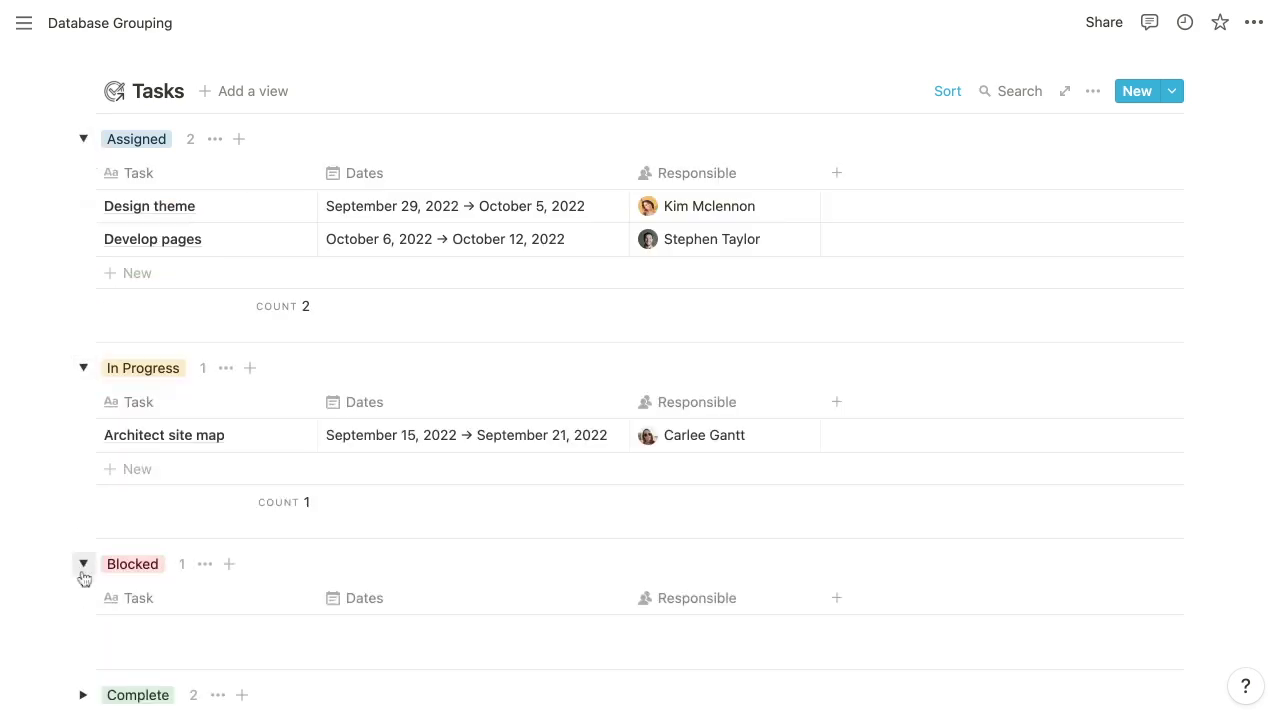
scroll(84, 578, down, 3)
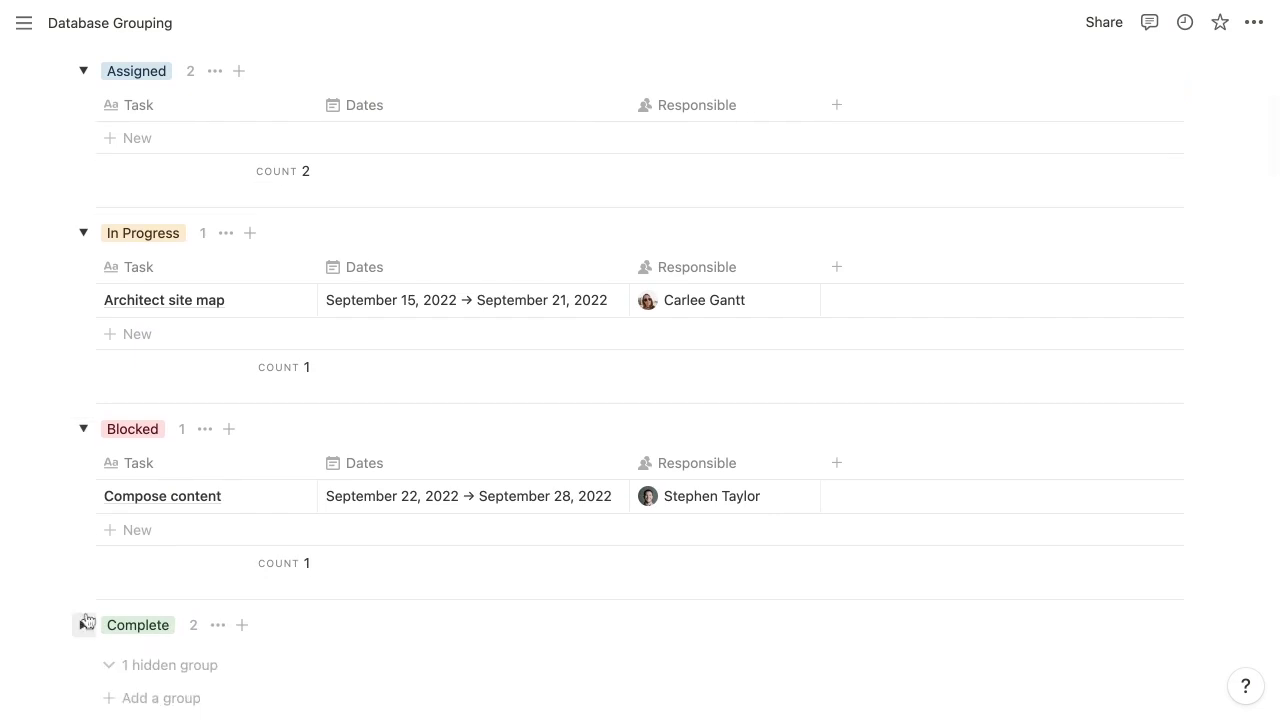
click(84, 625)
scroll(87, 638, down, 2)
scroll(86, 643, down, 2)
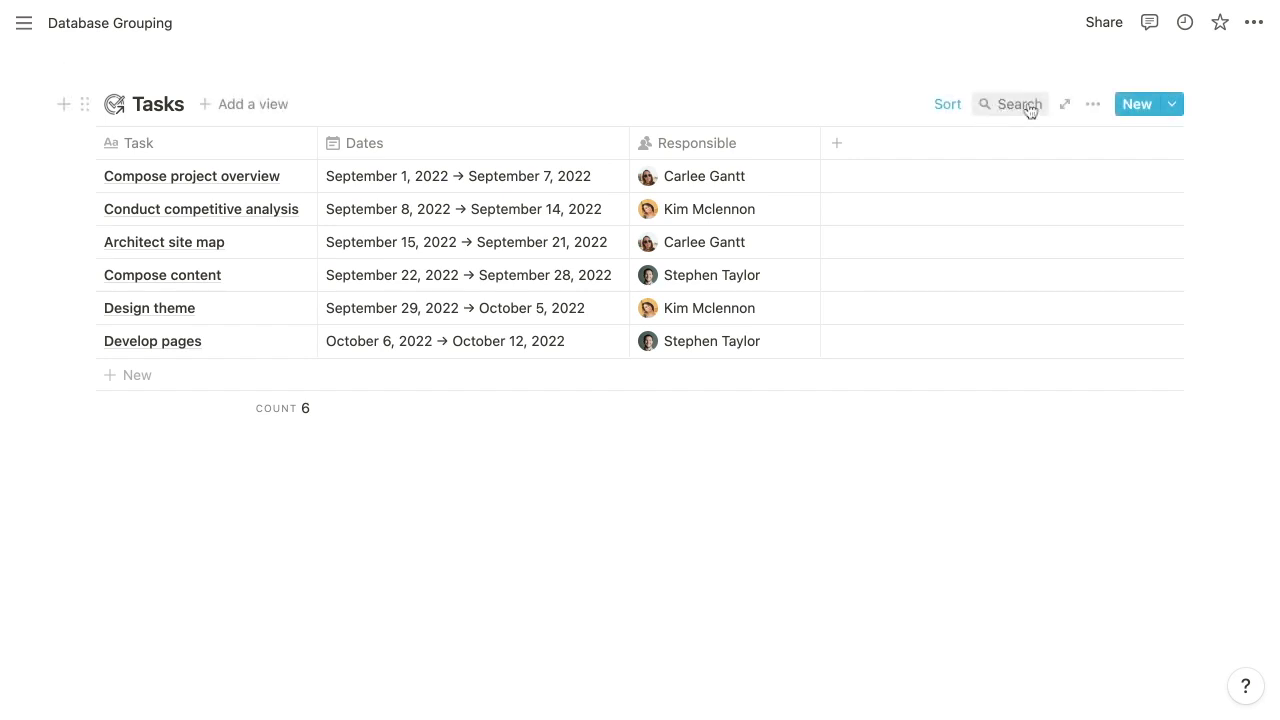
- Group the Tasks table by the Status property and hide empty groups
click(1093, 106)
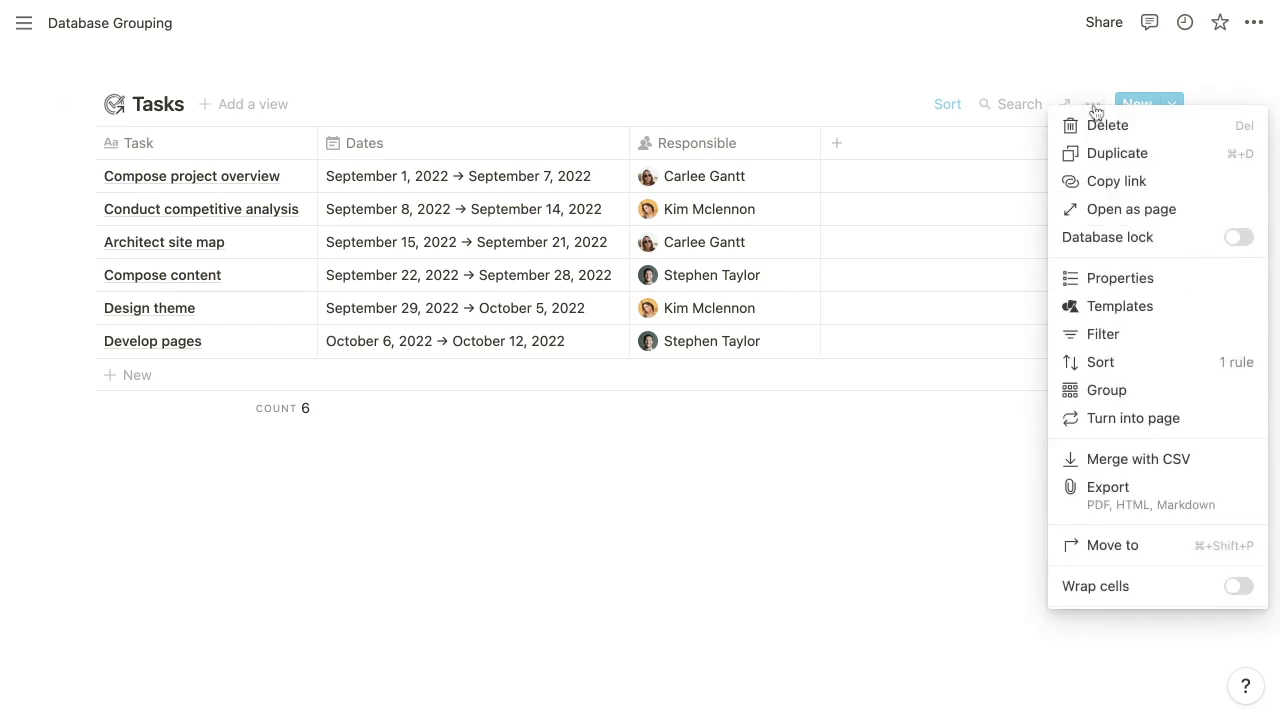
click(1113, 396)
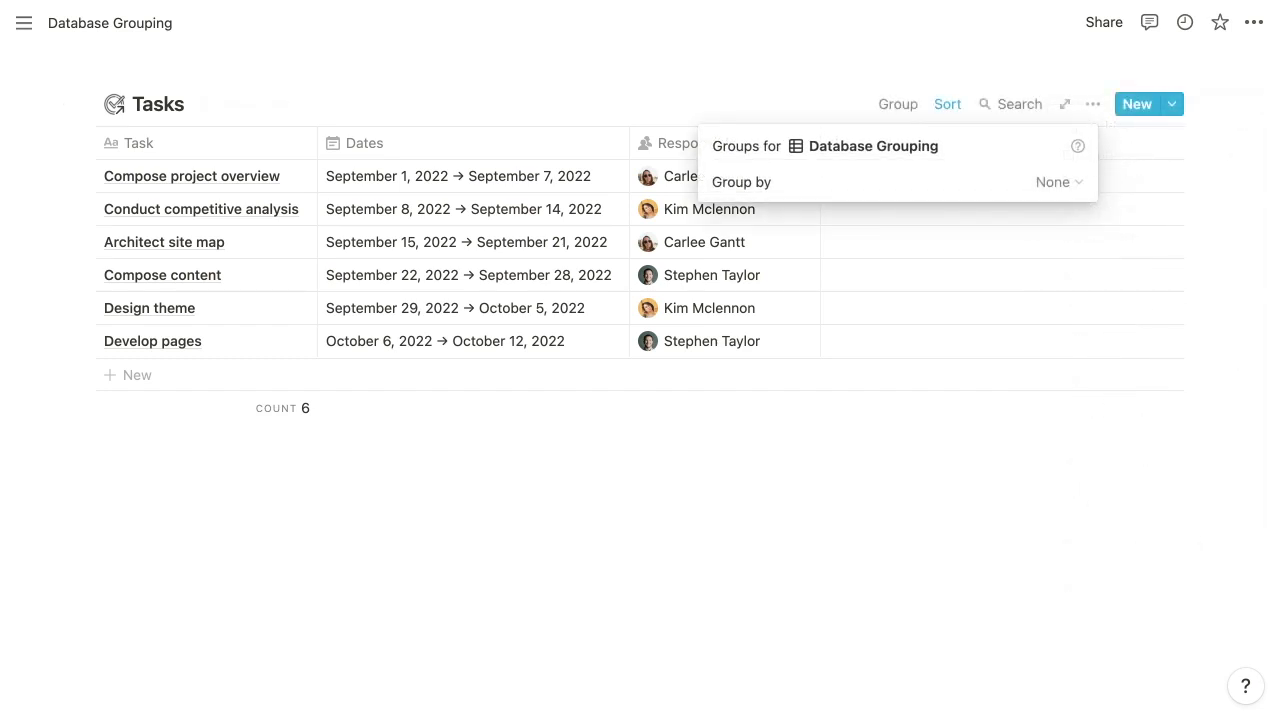
click(1053, 183)
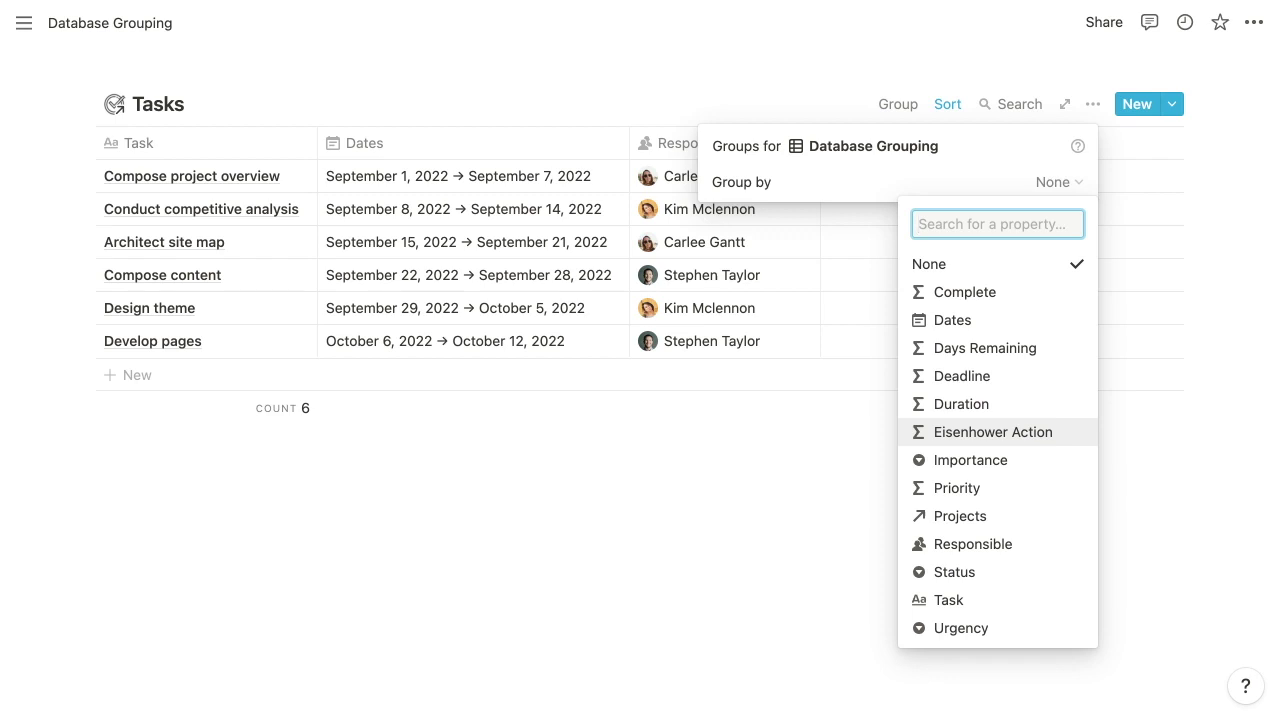
click(977, 584)
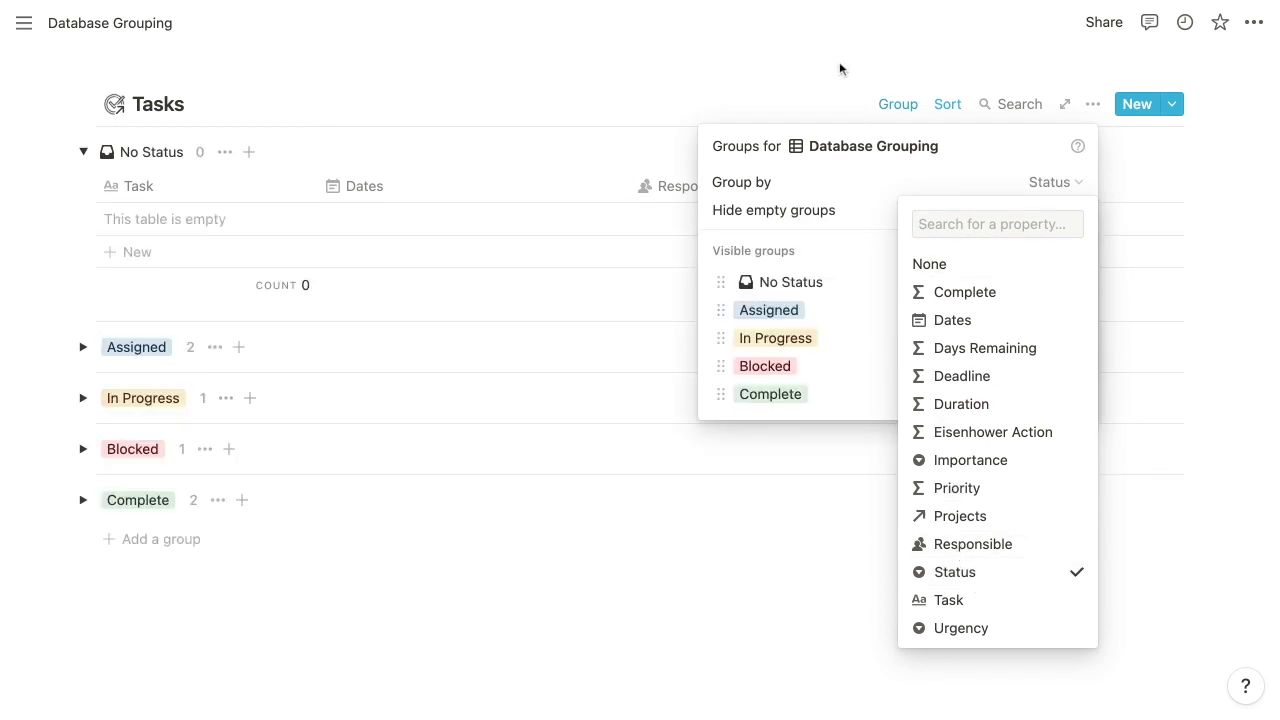
click(975, 142)
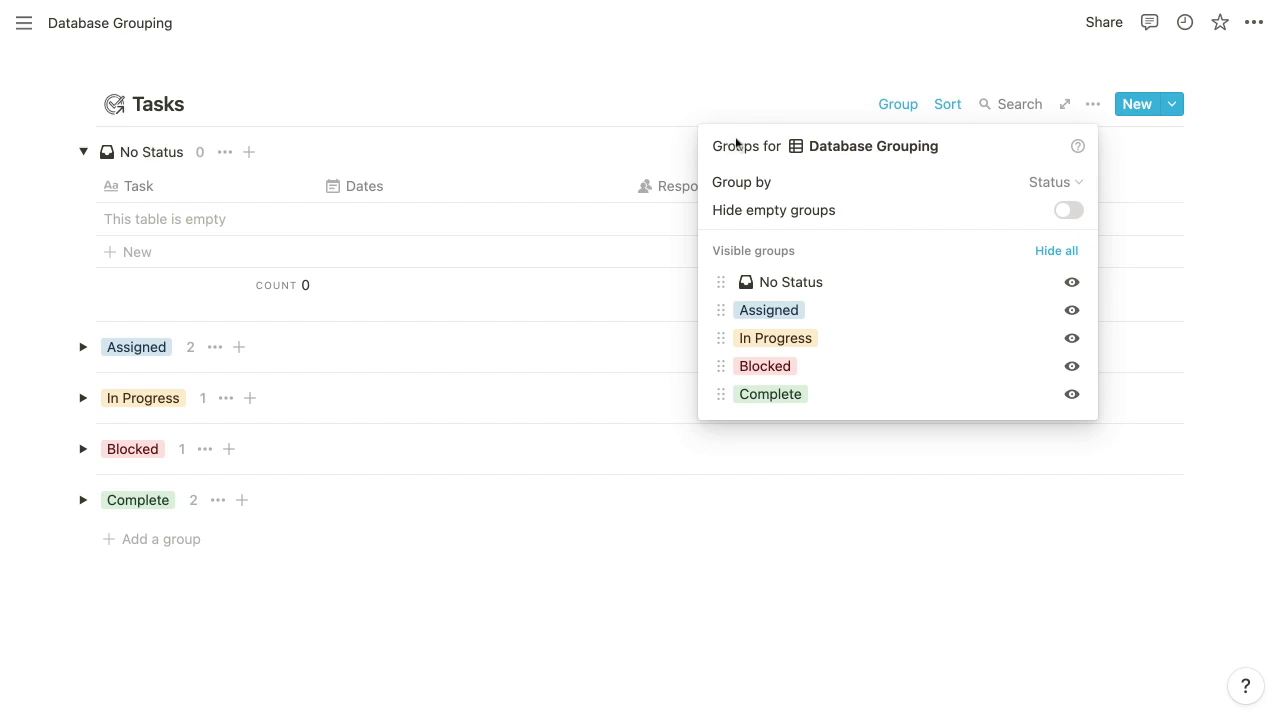
click(1069, 211)
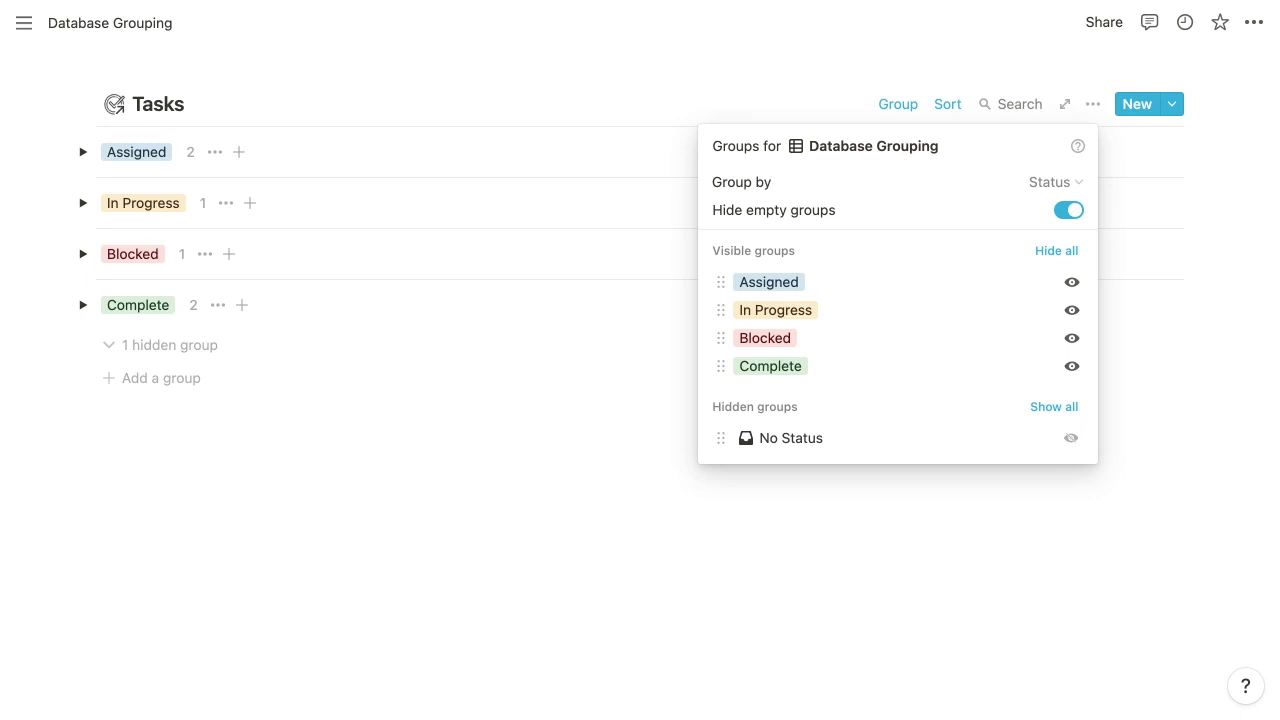
click(580, 96)
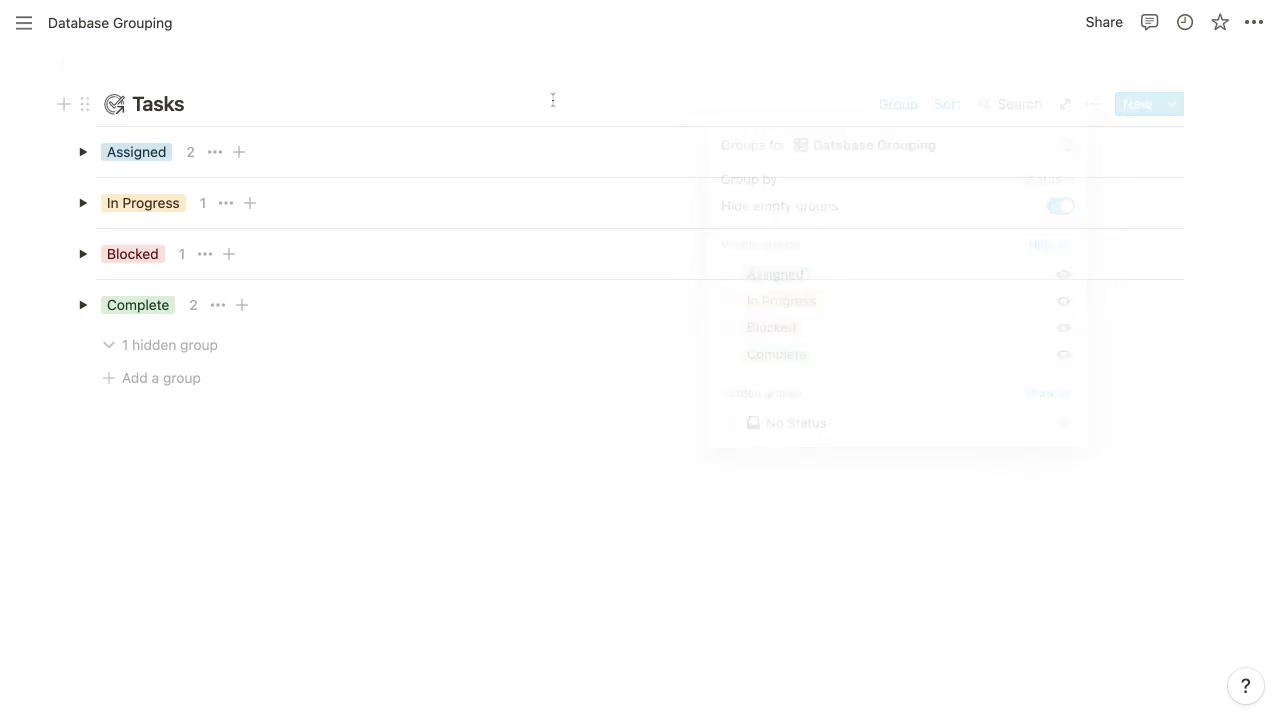
- Open the visibility, deletion and color options of the Assigned group
click(215, 152)
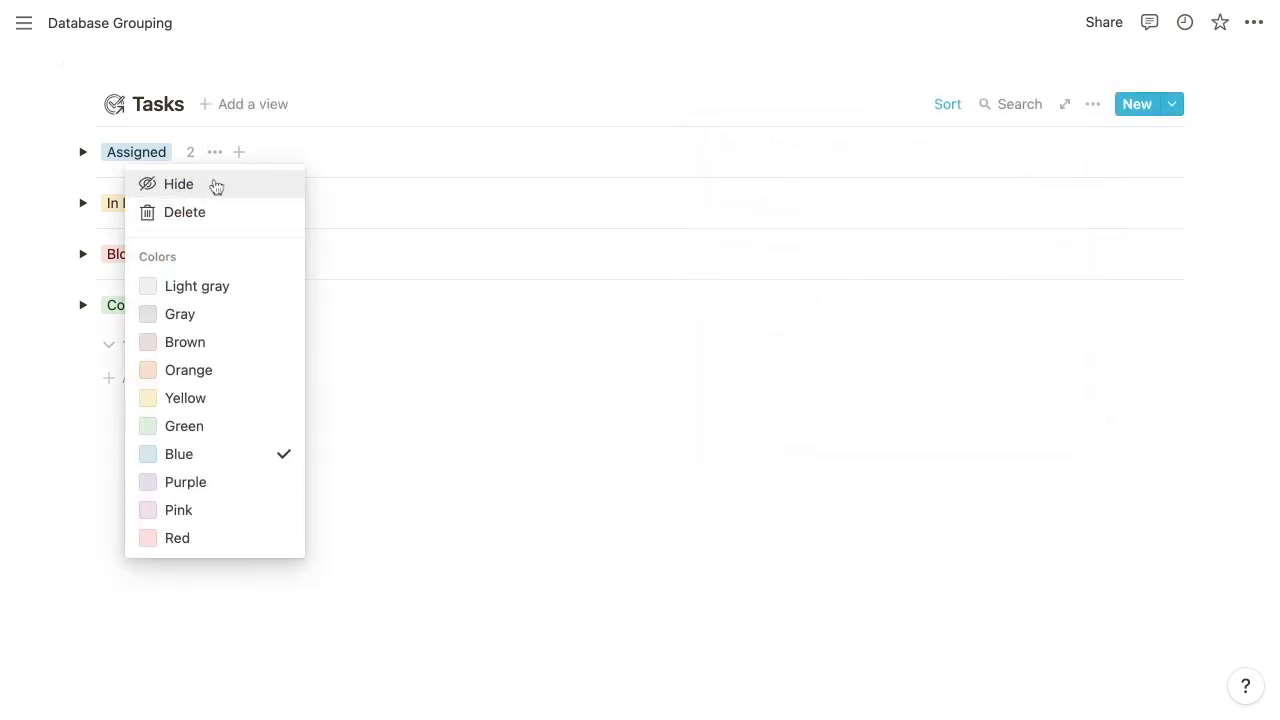
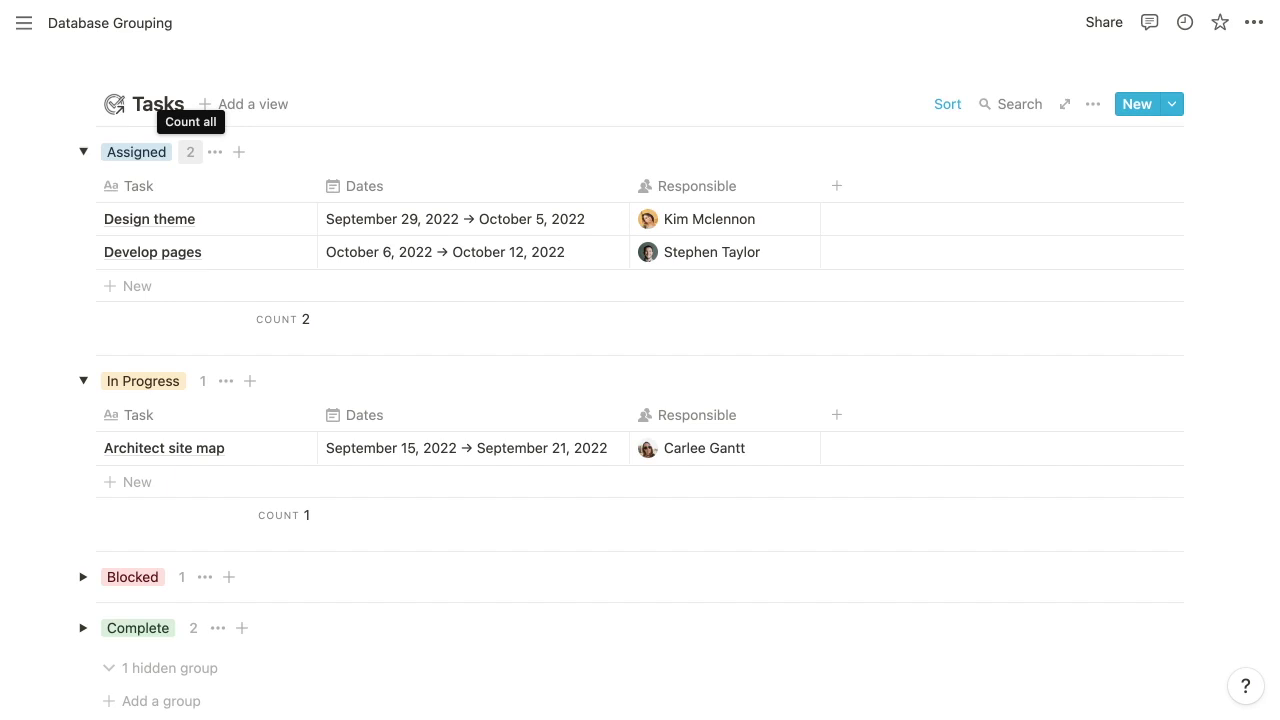
- Set the calculation beside the group names to the Min of Days Remaining
click(190, 152)
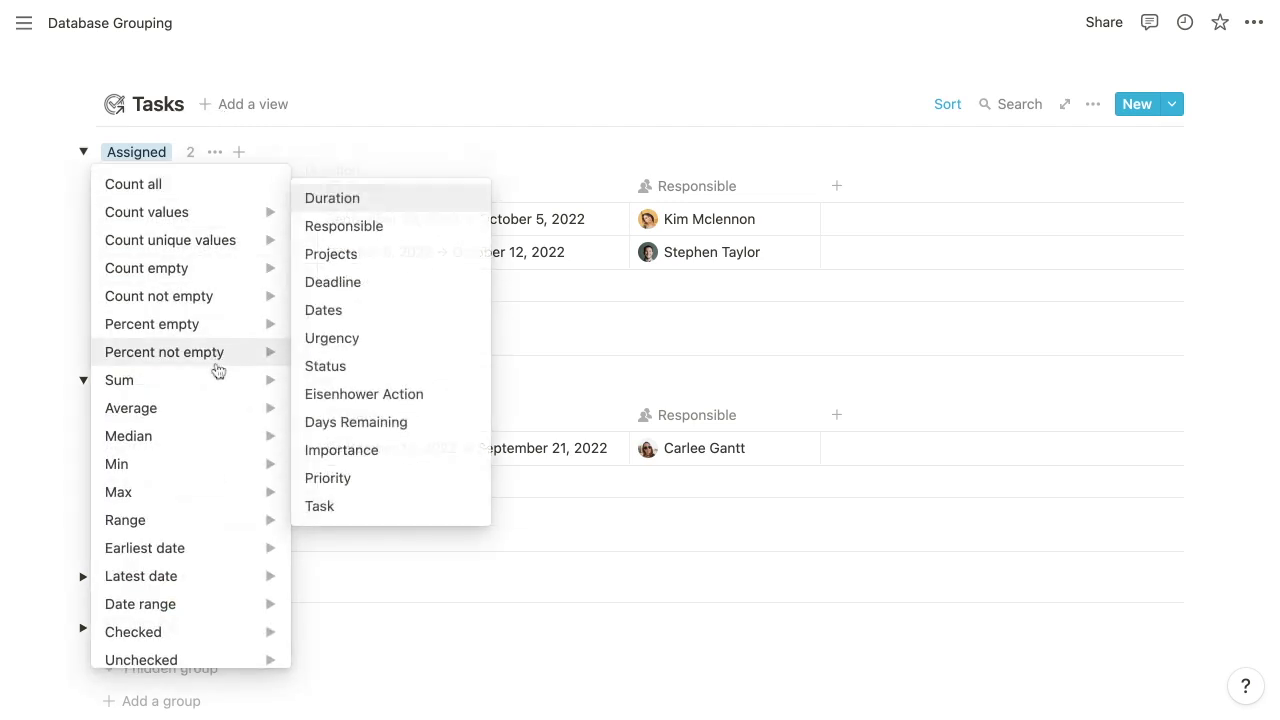
mouse_move(214, 381)
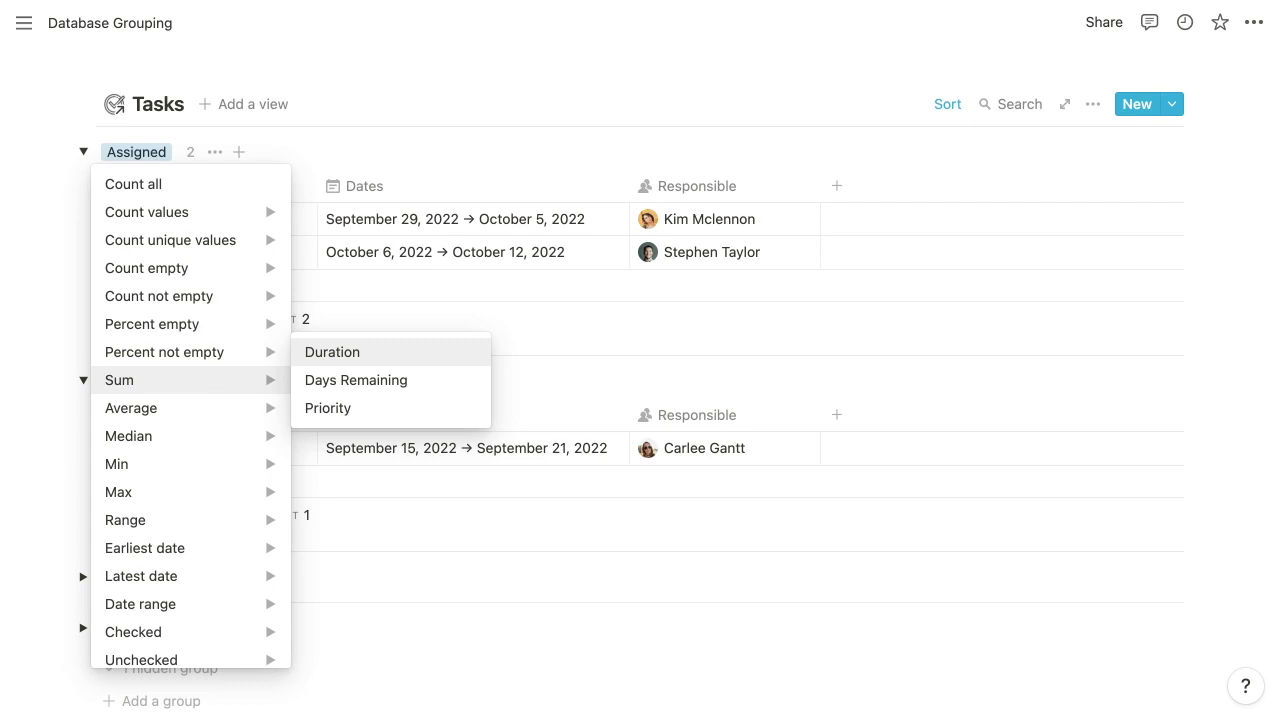
mouse_move(217, 466)
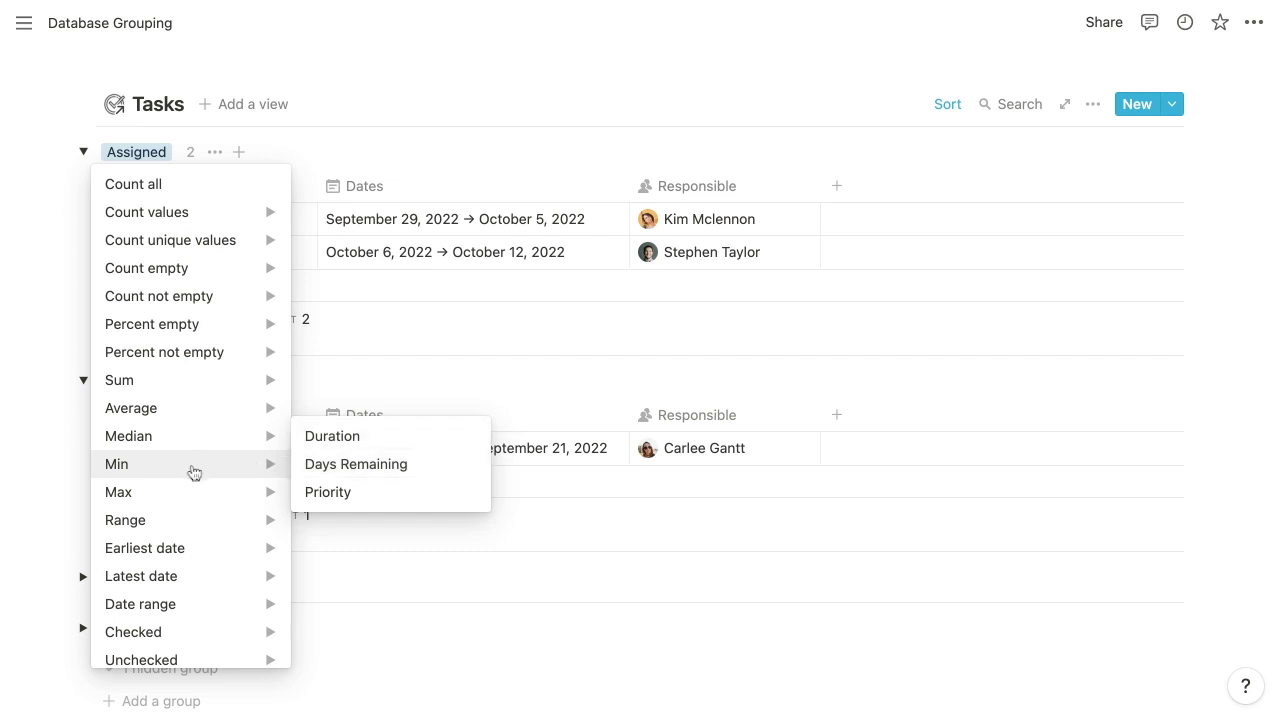
click(331, 464)
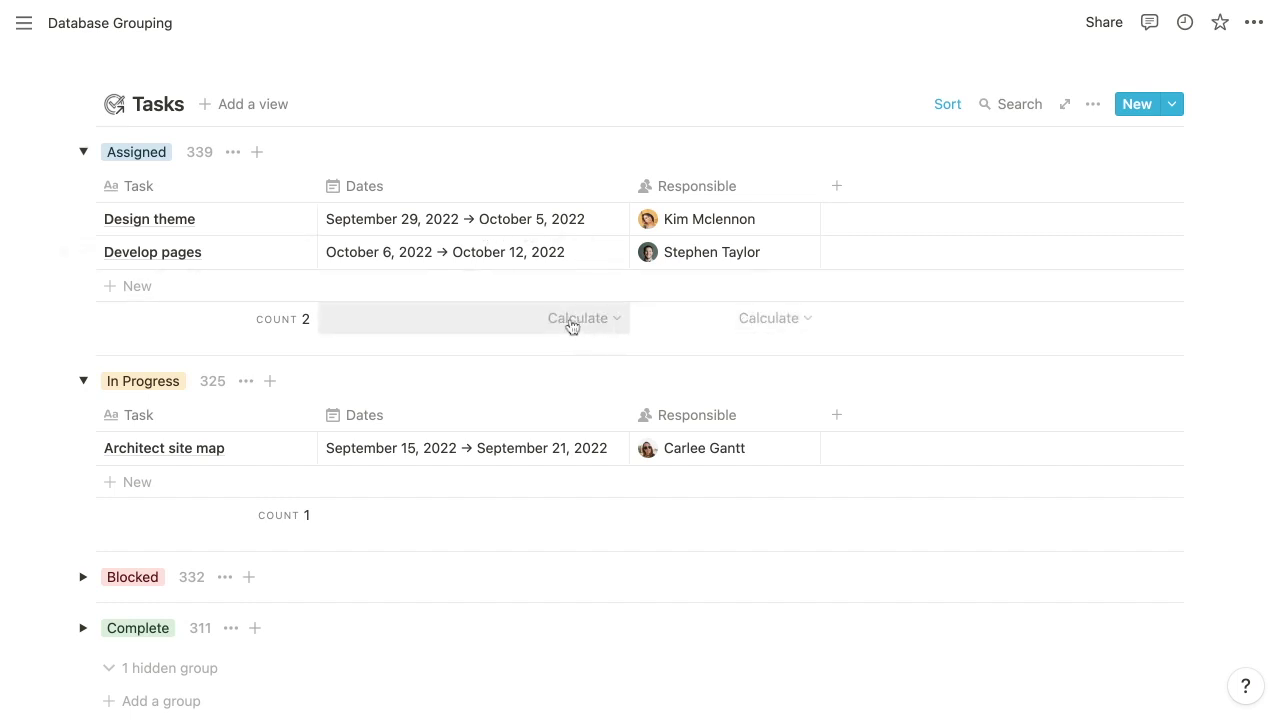
- Expand the Blocked and Complete groups in the Tasks table
scroll(400, 322, down, 1)
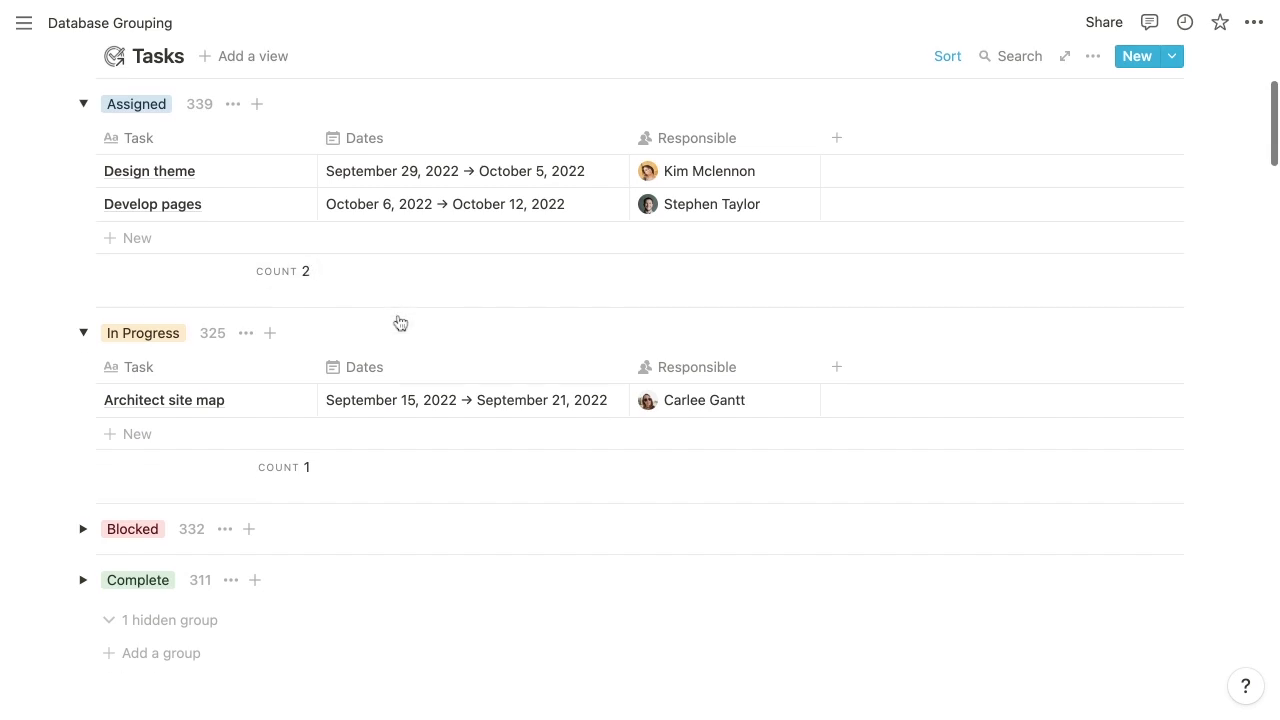
click(82, 530)
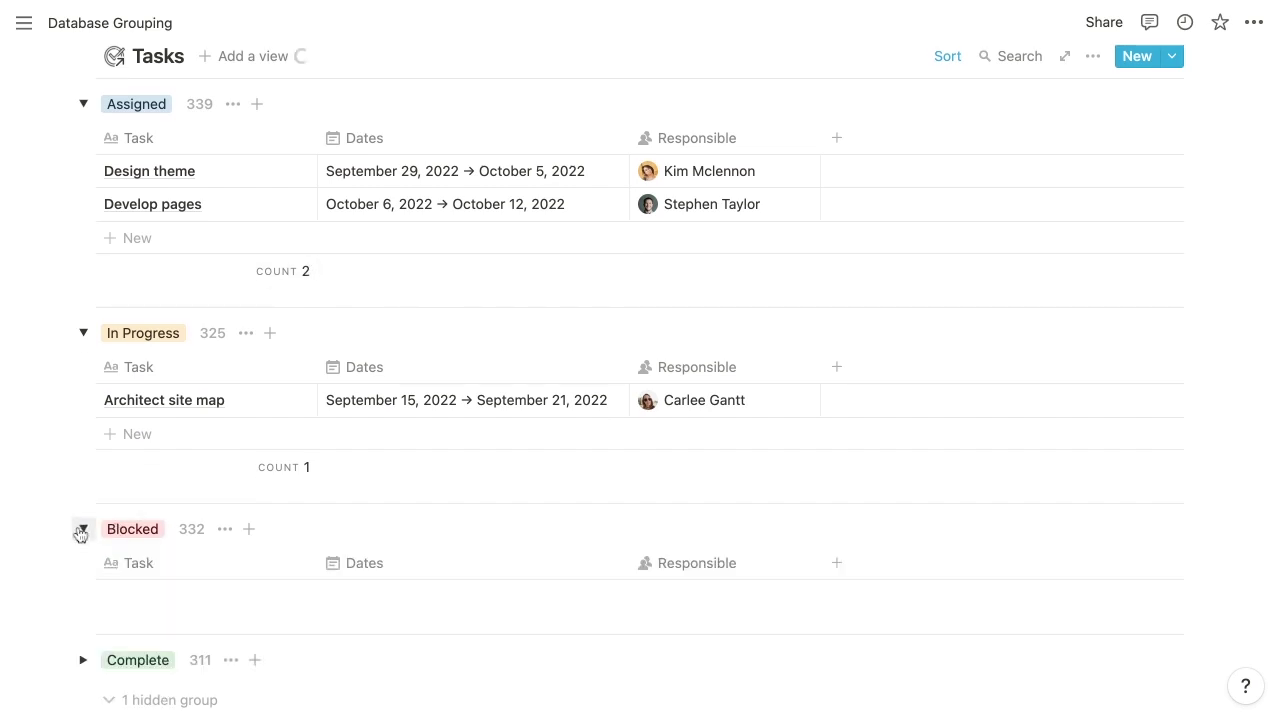
scroll(80, 532, down, 2)
click(84, 652)
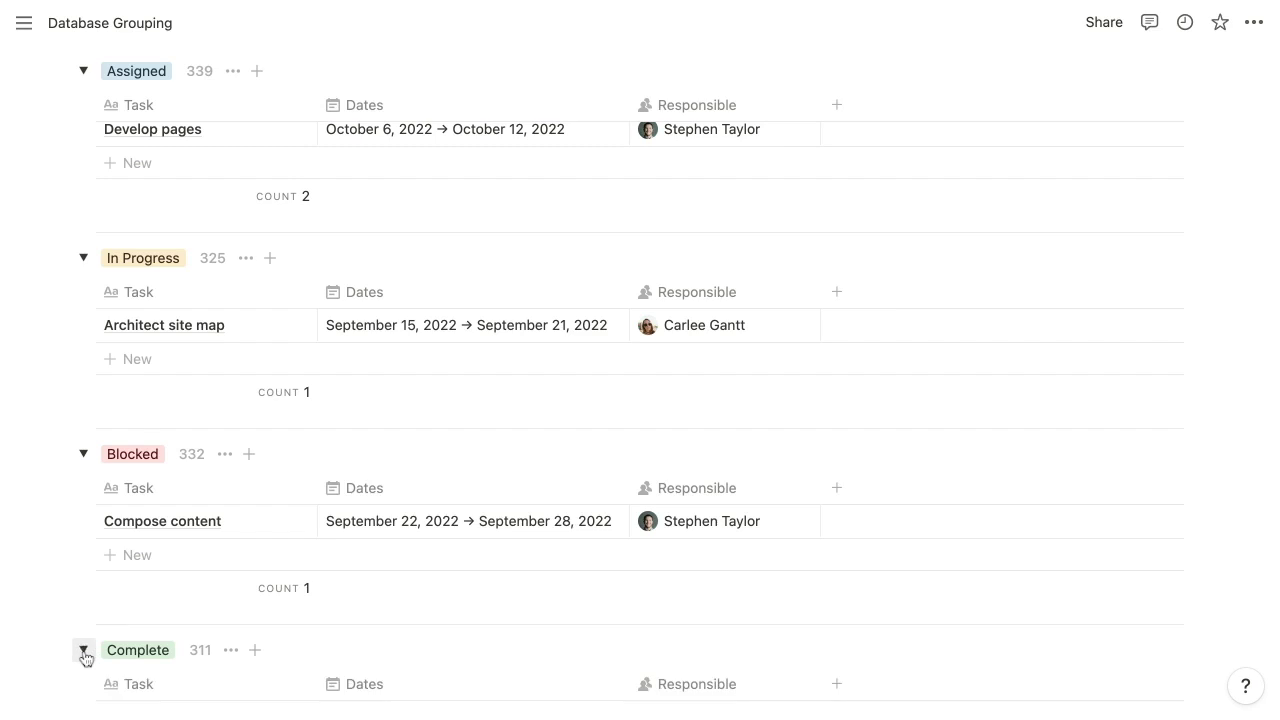
scroll(180, 392, up, 3)
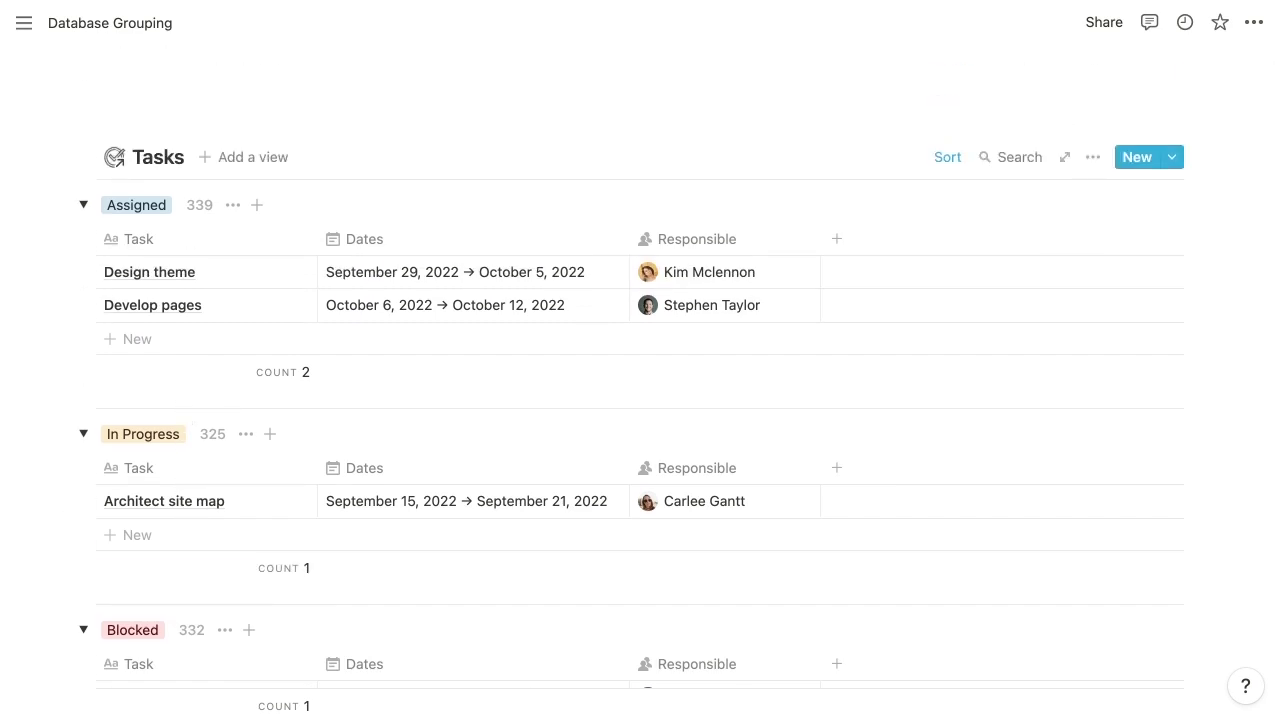
- Show the Priority property as a column in the Tasks table
click(1094, 159)
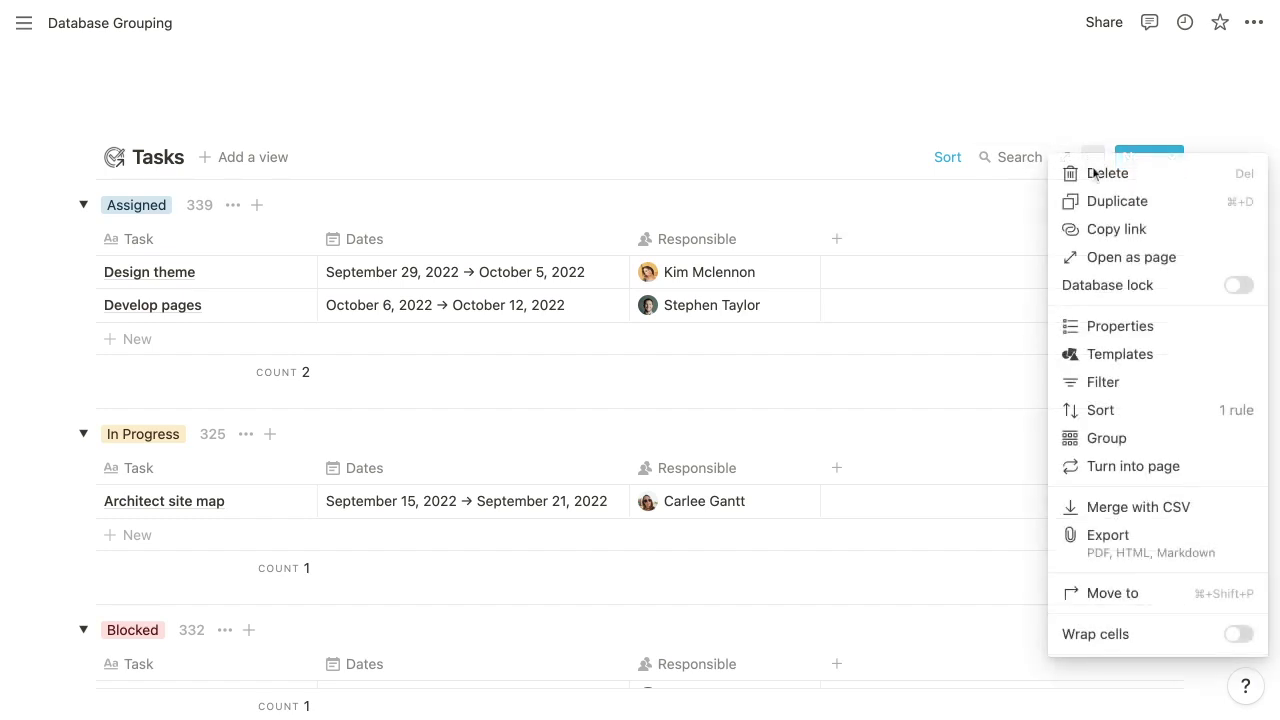
click(1112, 344)
click(1055, 621)
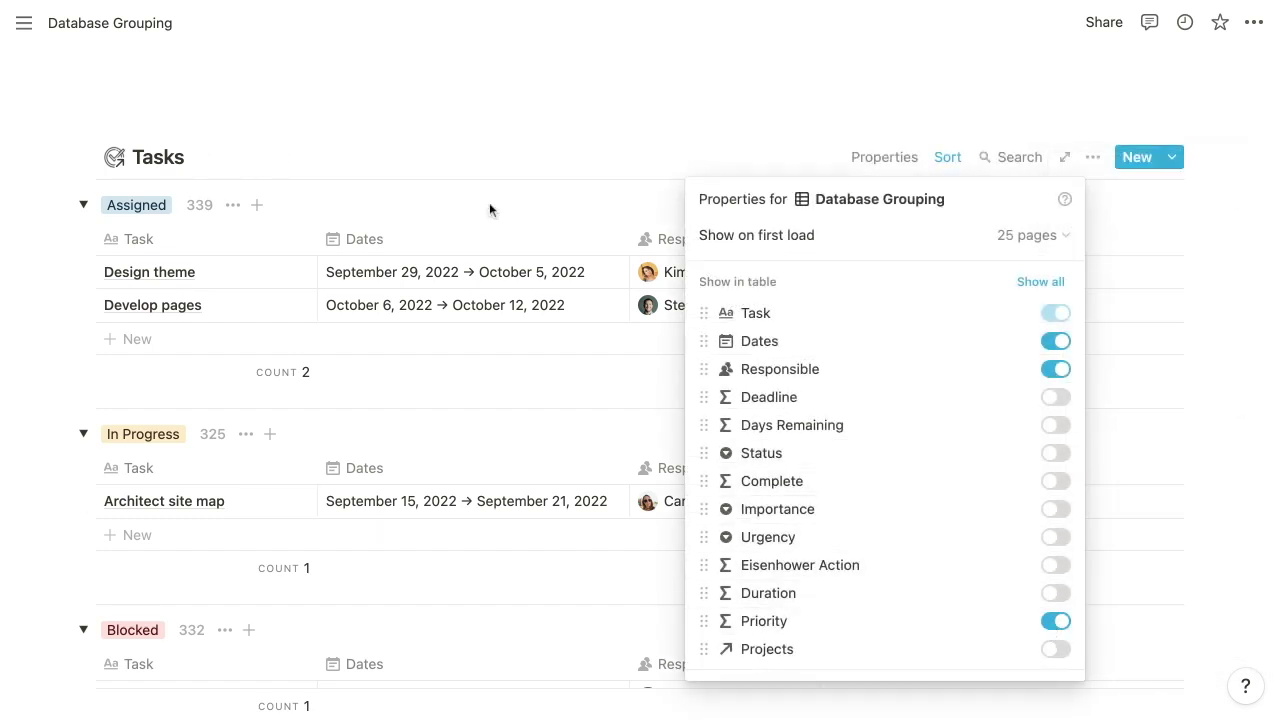
click(490, 209)
- Add an Average calculation beneath the Priority column and review it across all status groups
click(904, 372)
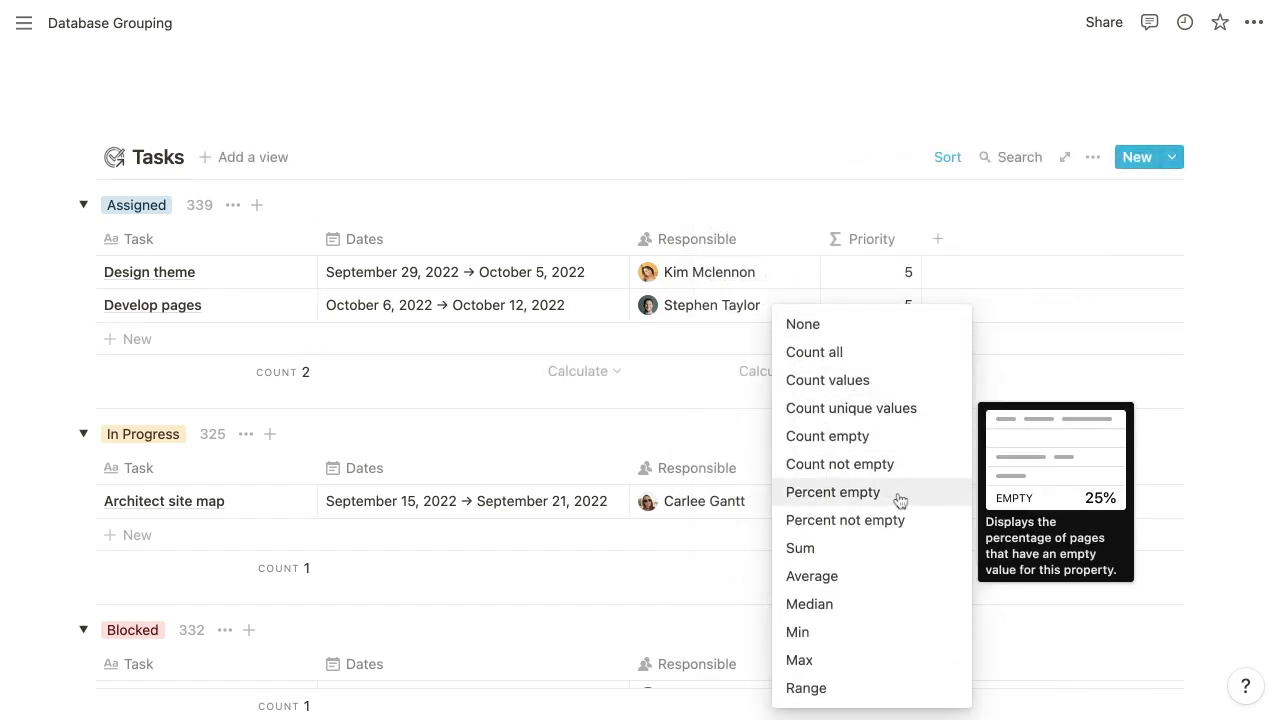
click(889, 588)
scroll(957, 381, down, 2)
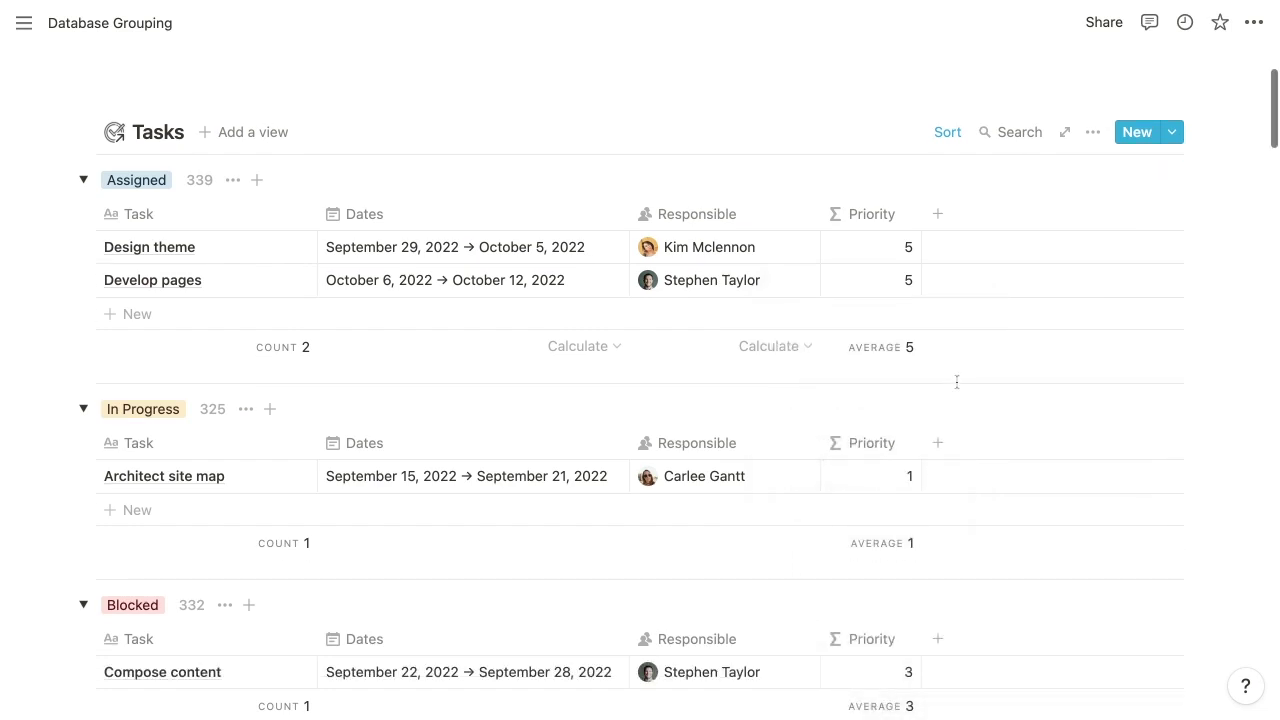
scroll(957, 381, down, 5)
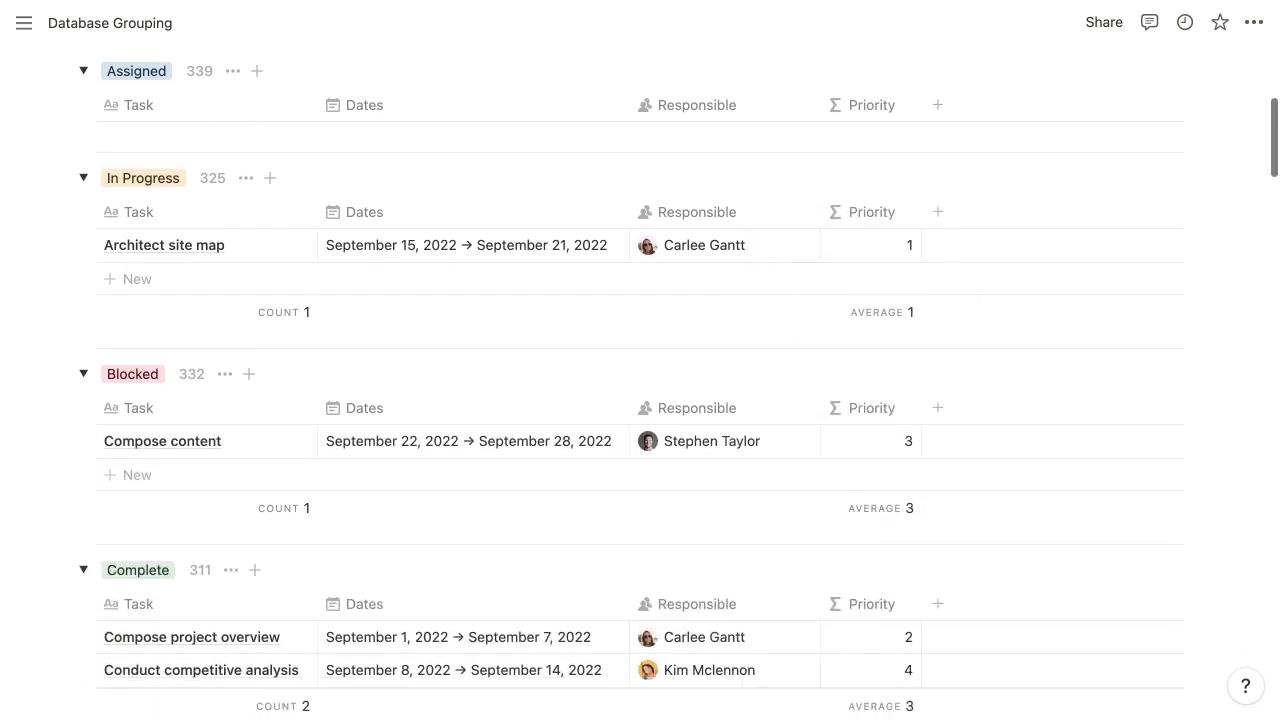
scroll(640, 381, down, 1)
scroll(640, 381, up, 4)
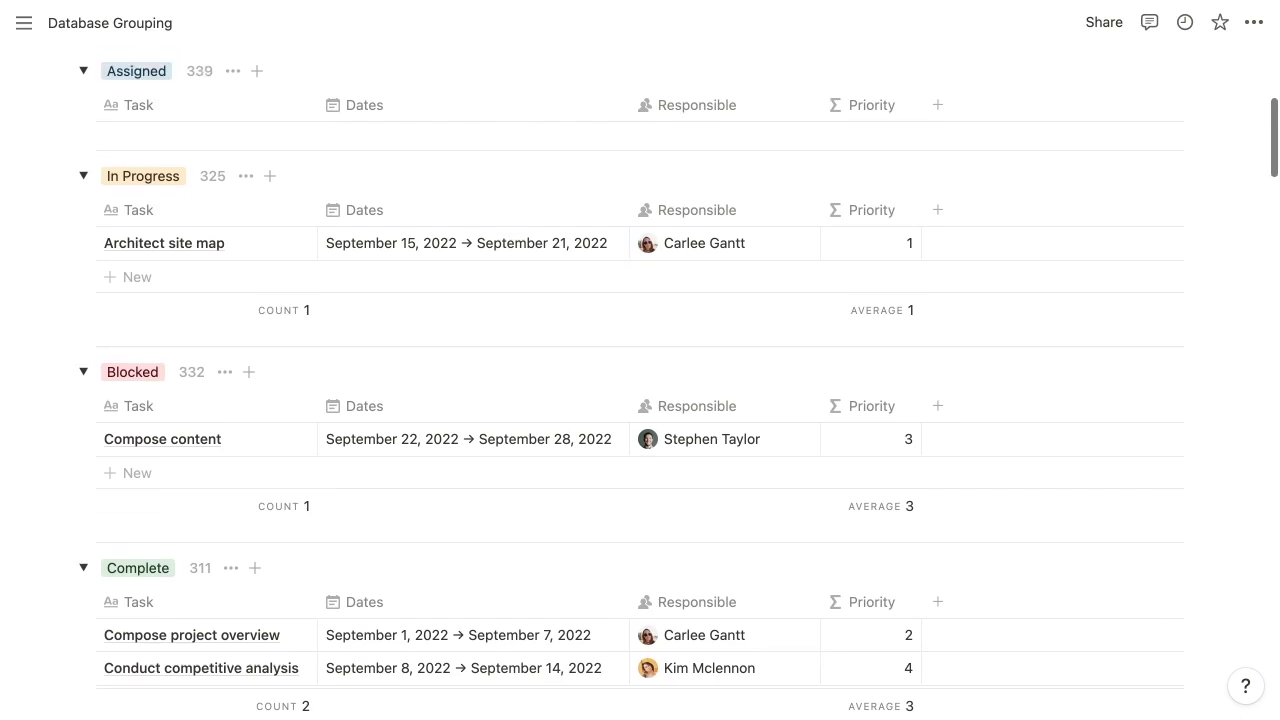
scroll(640, 400, up, 2)
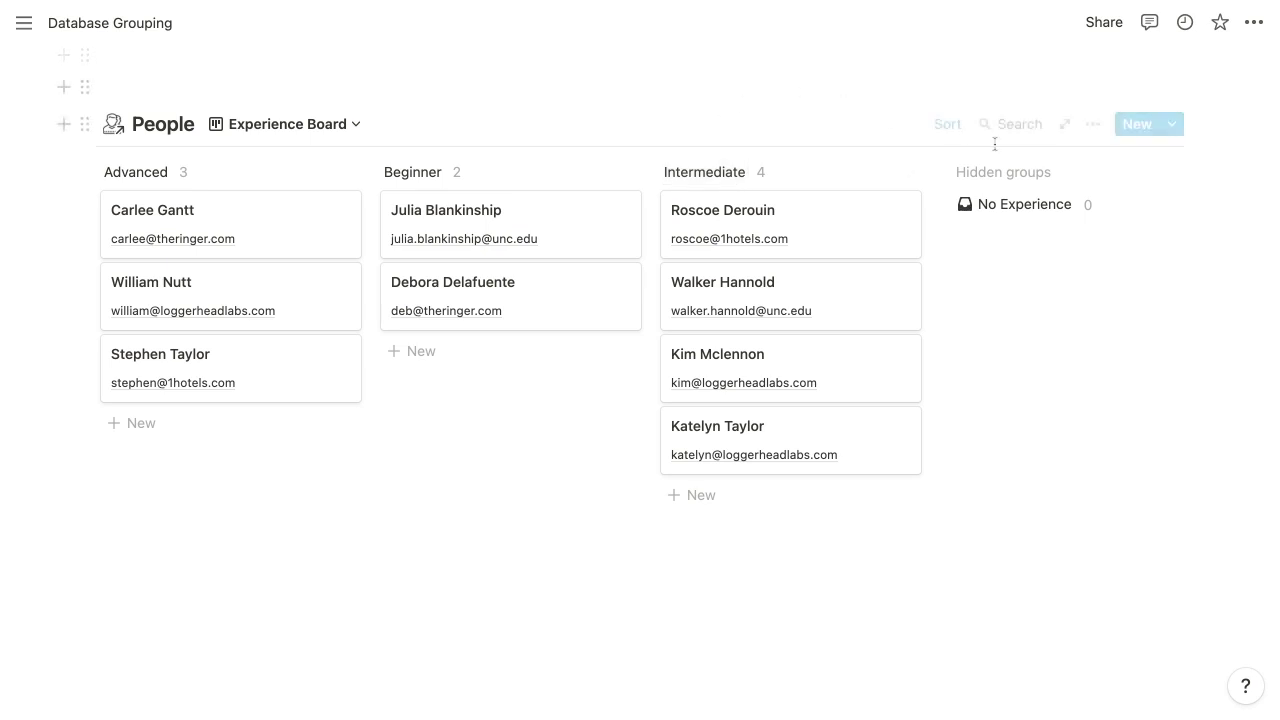
- Sub-group the People database's Experience Board by the Organization property
click(1092, 128)
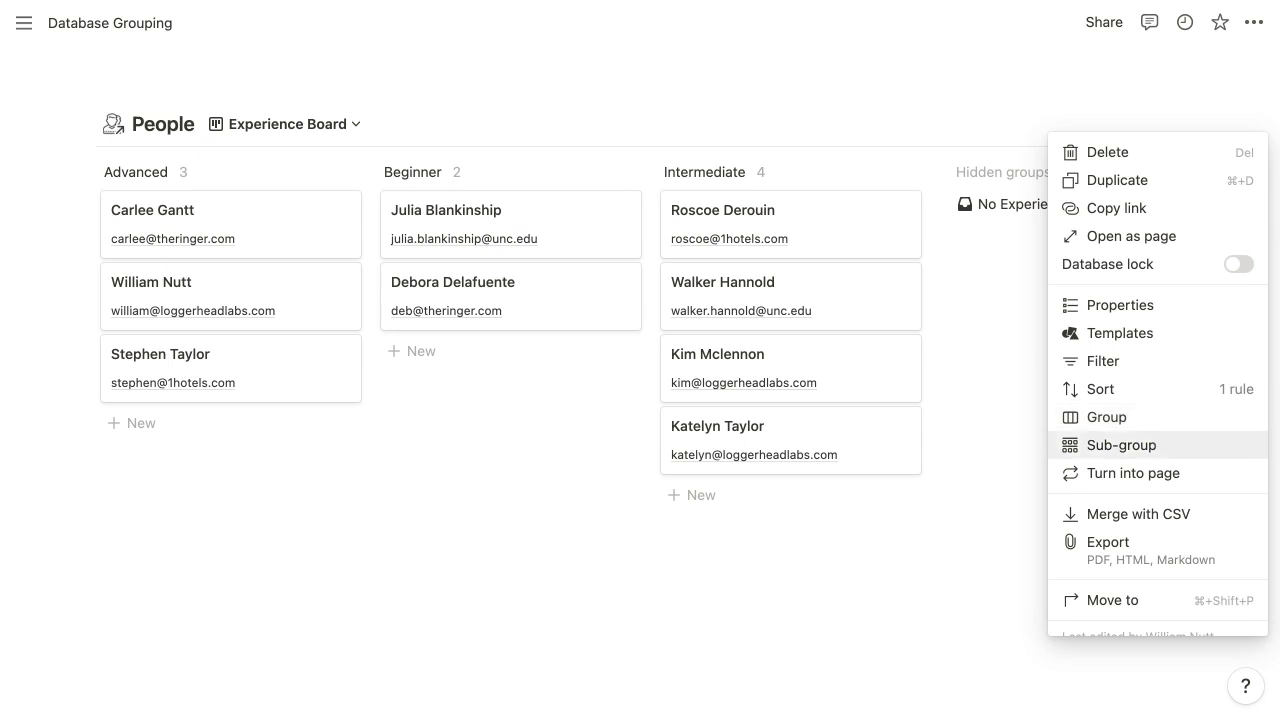
click(1131, 452)
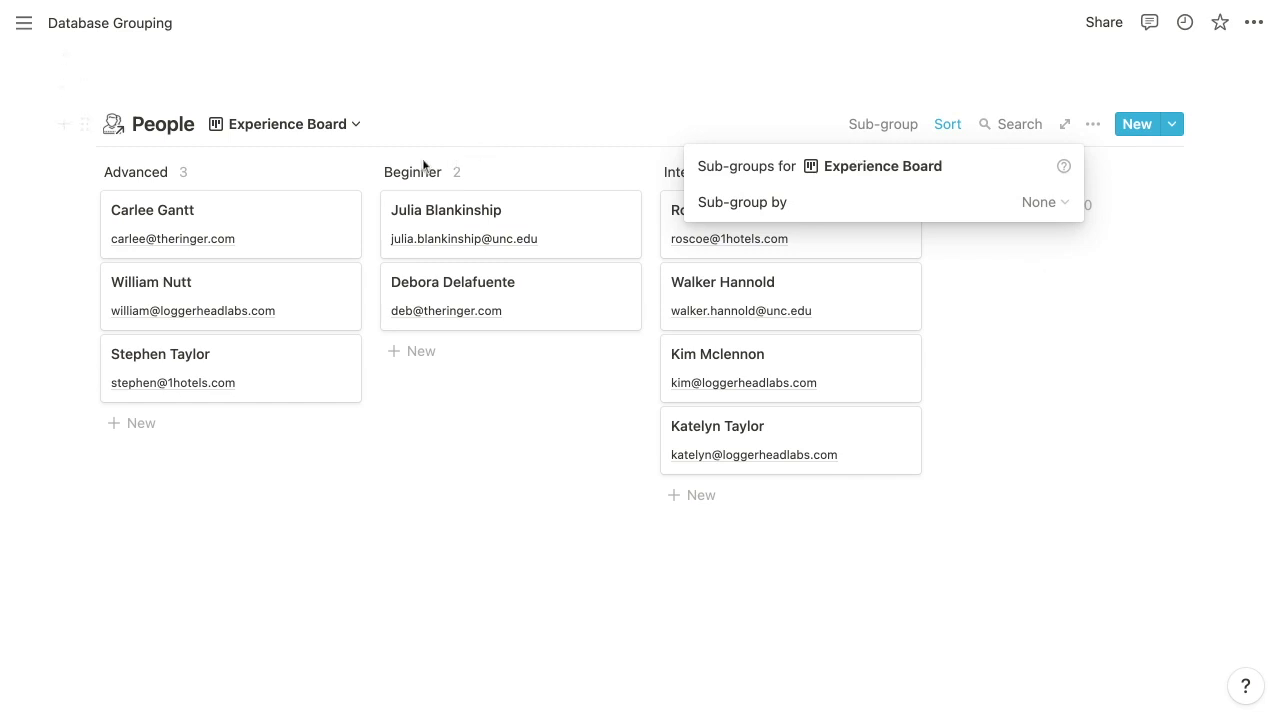
click(1025, 205)
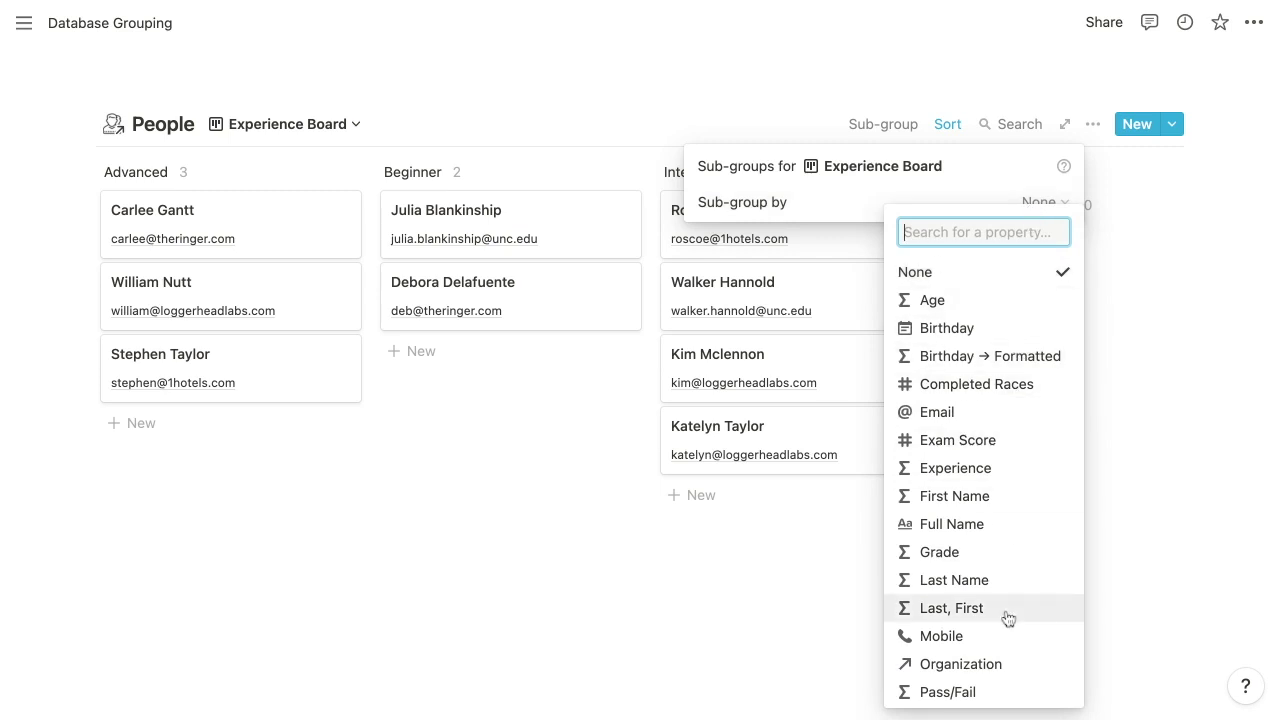
click(1010, 667)
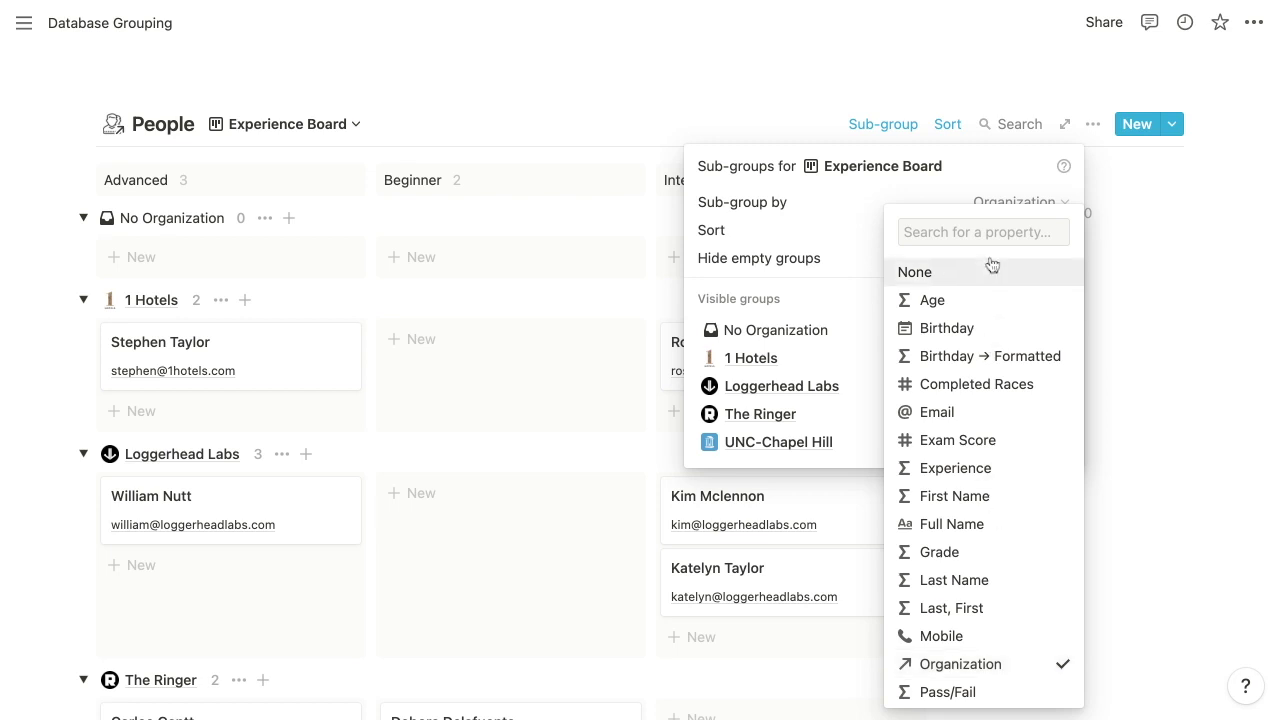
click(988, 166)
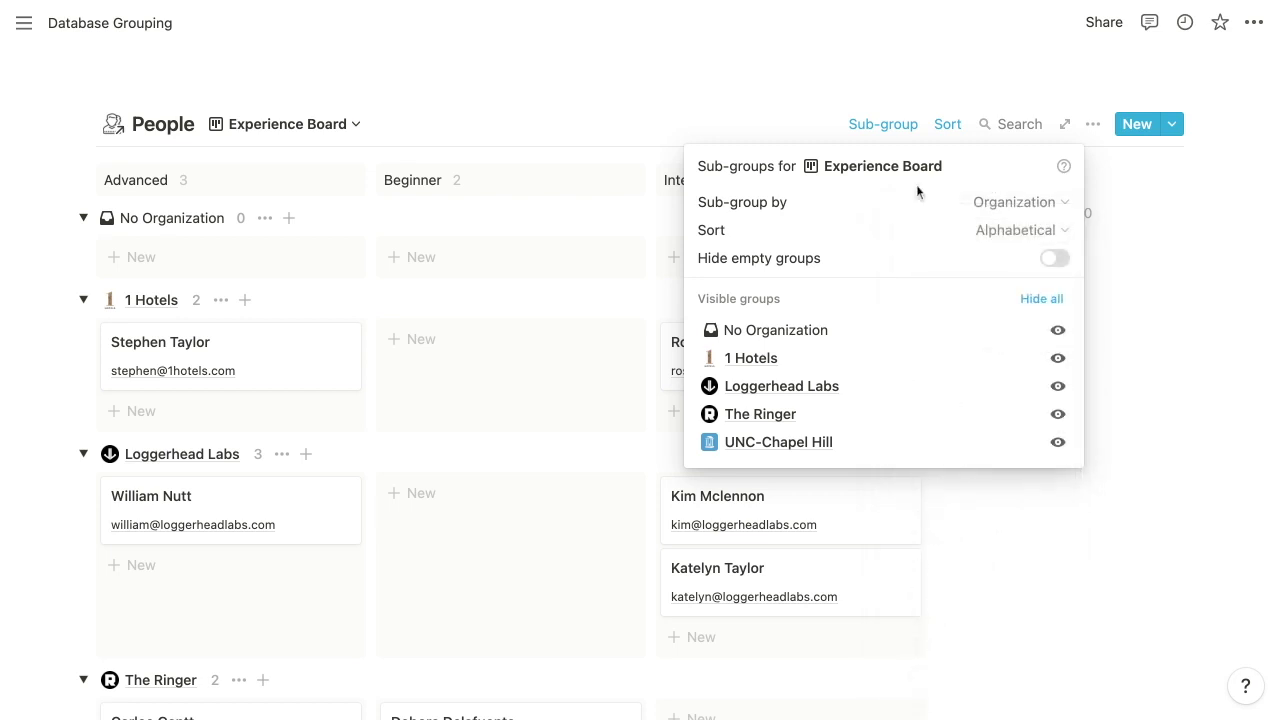
- Hide the empty sub-groups in the People database's Experience Board, keeping the alphabetical sub-group sorting
click(996, 240)
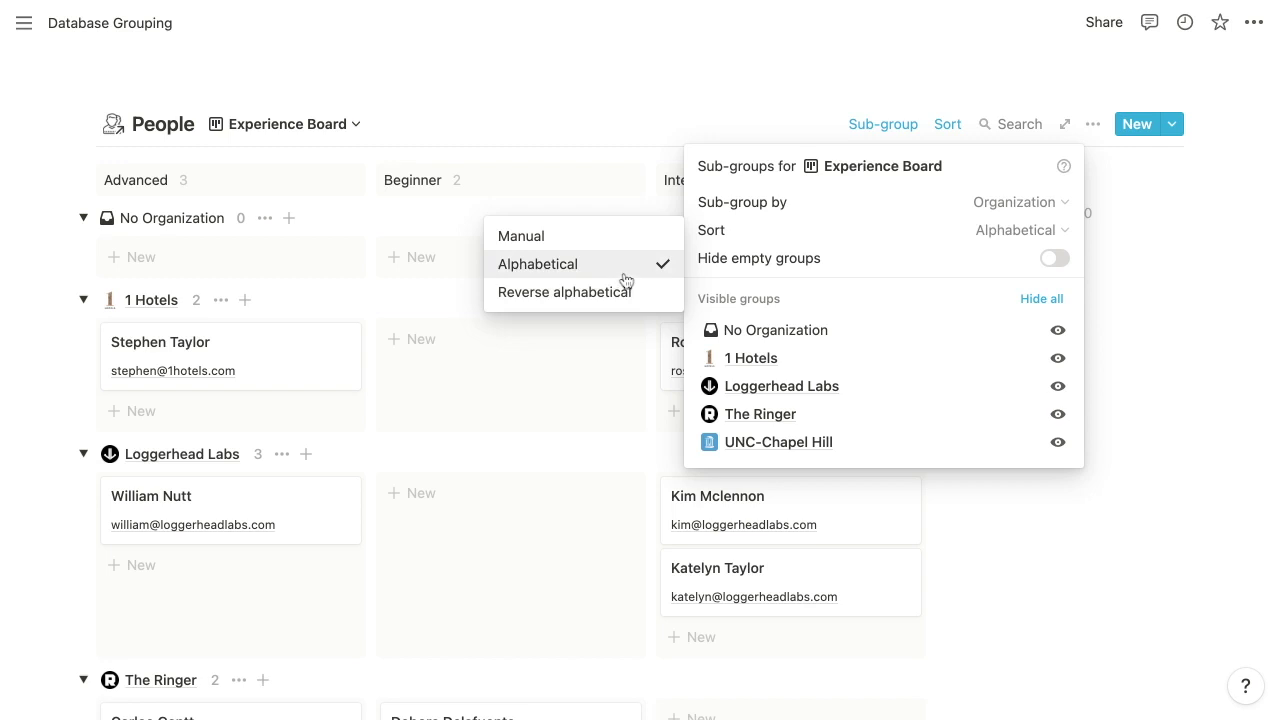
click(990, 170)
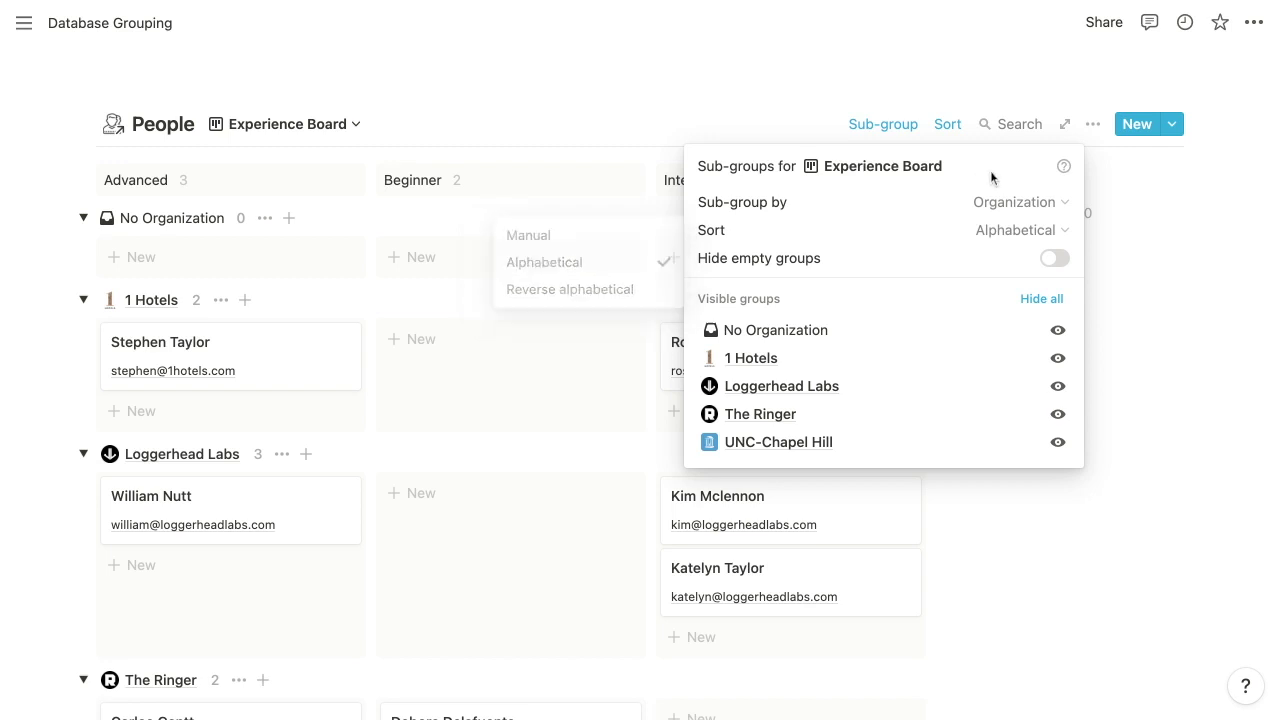
click(1056, 260)
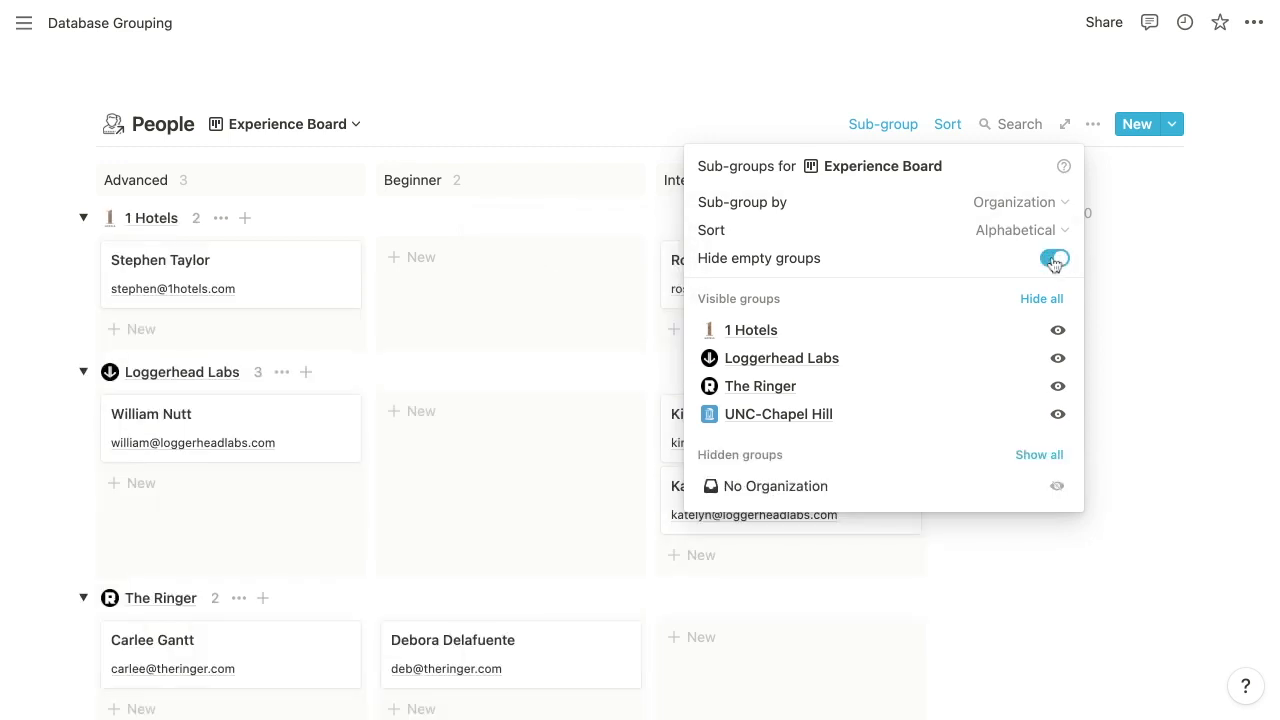
click(726, 63)
- Collapse the 1 Hotels, Loggerhead Labs and The Ringer sub-groups on the board, and expand all three again
click(82, 217)
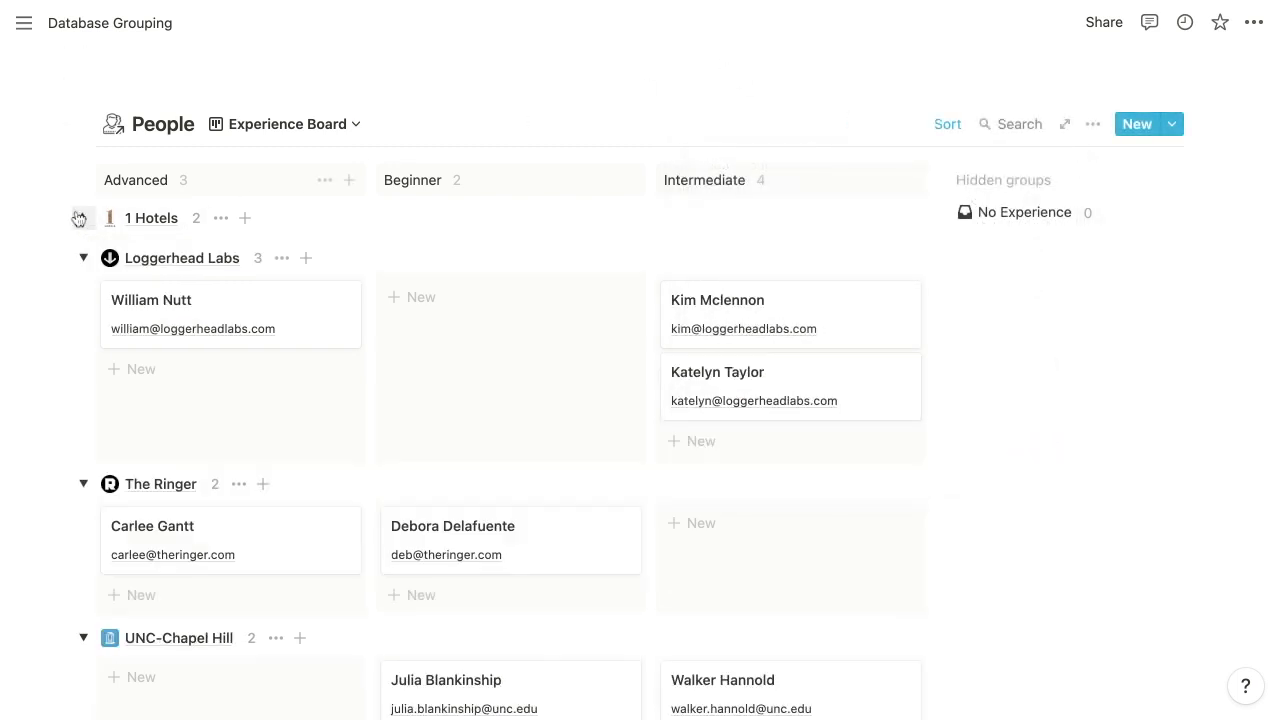
click(84, 258)
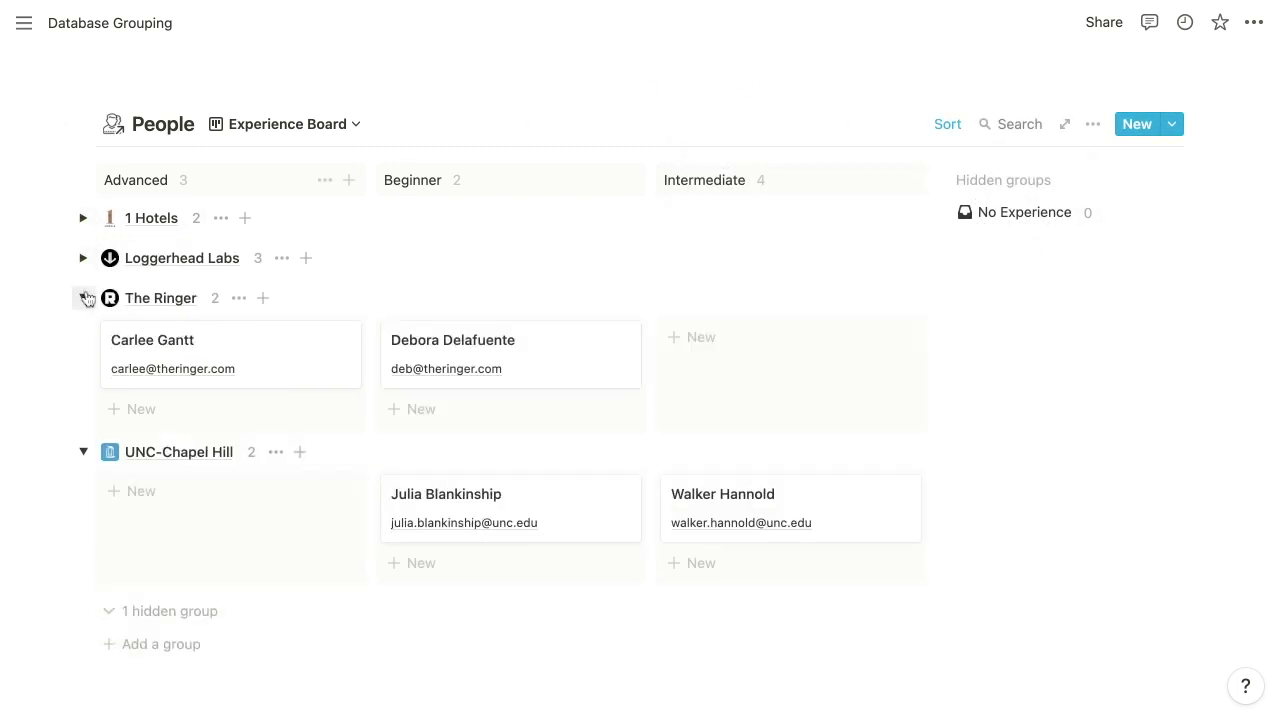
click(85, 298)
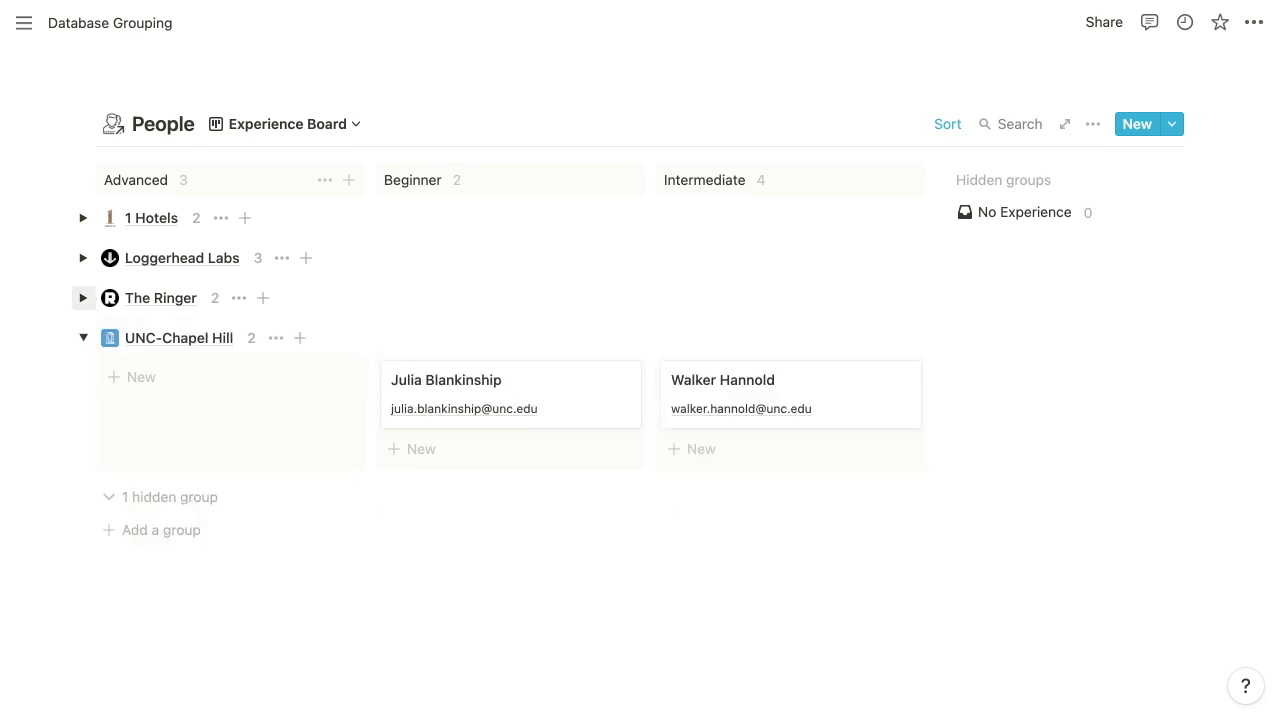
click(85, 298)
click(84, 258)
click(83, 218)
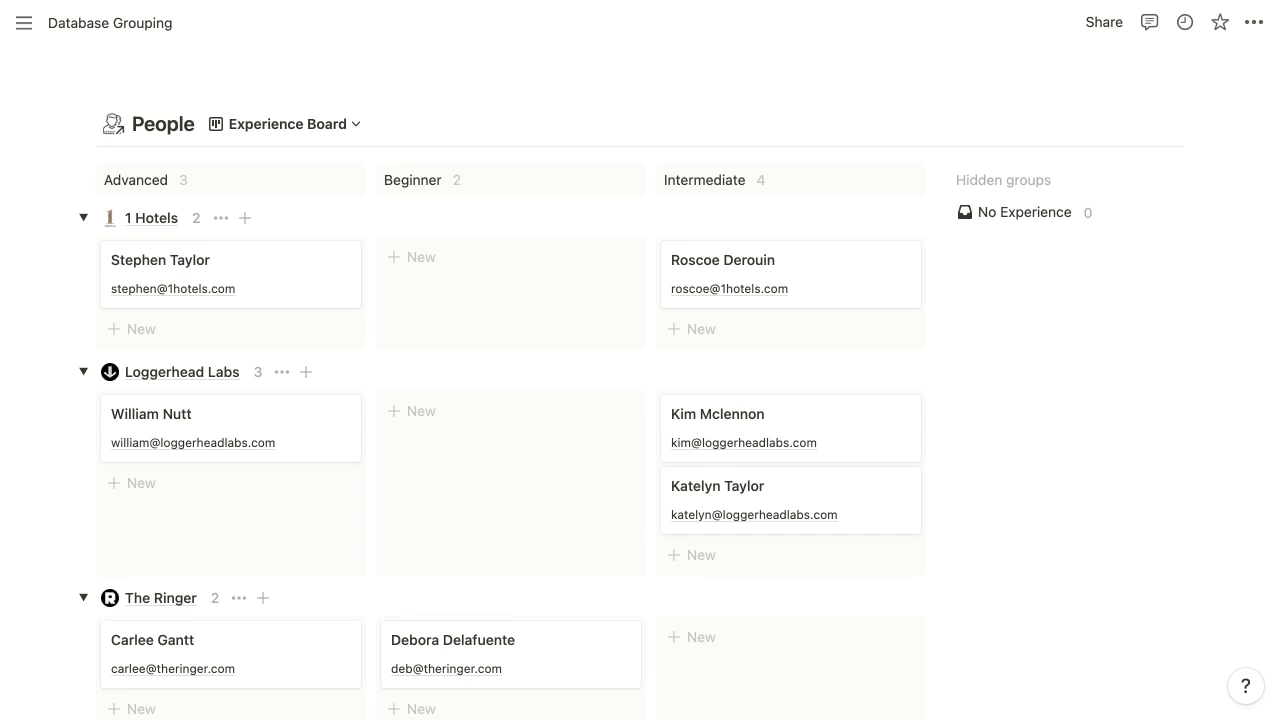
- Add a Gallery view named "Gallery by Organization" to the People database
click(355, 125)
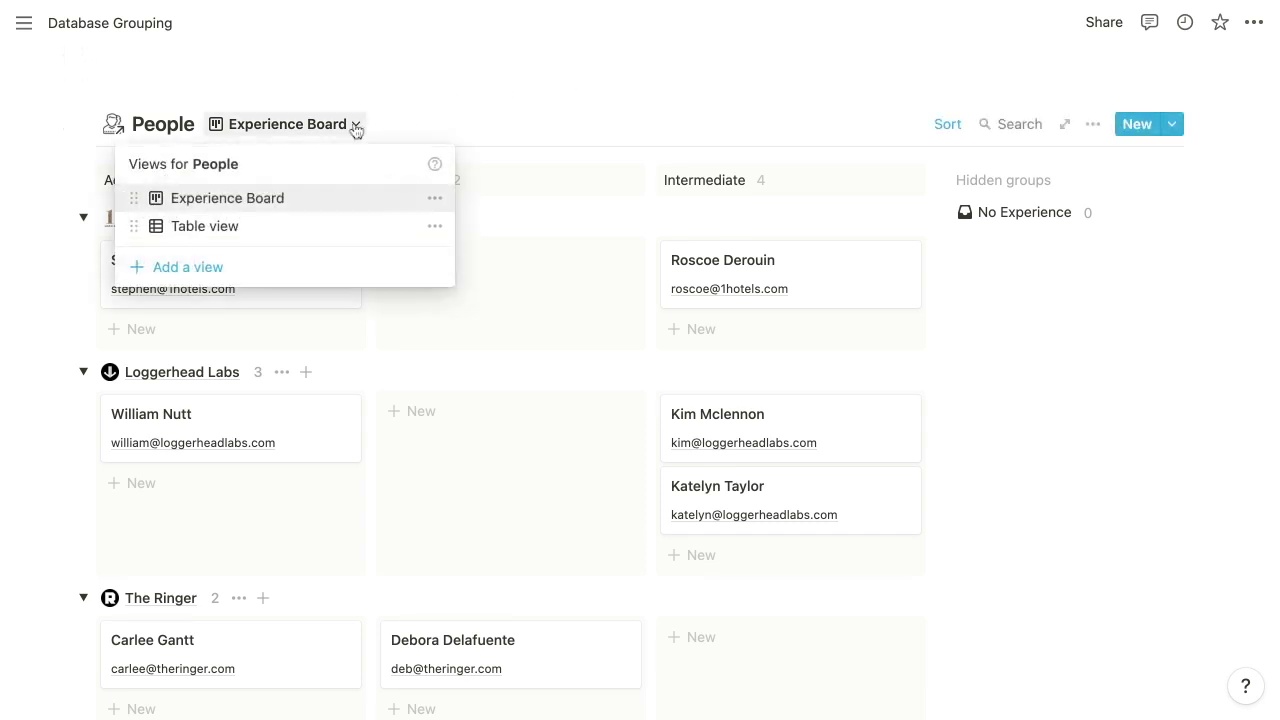
click(192, 269)
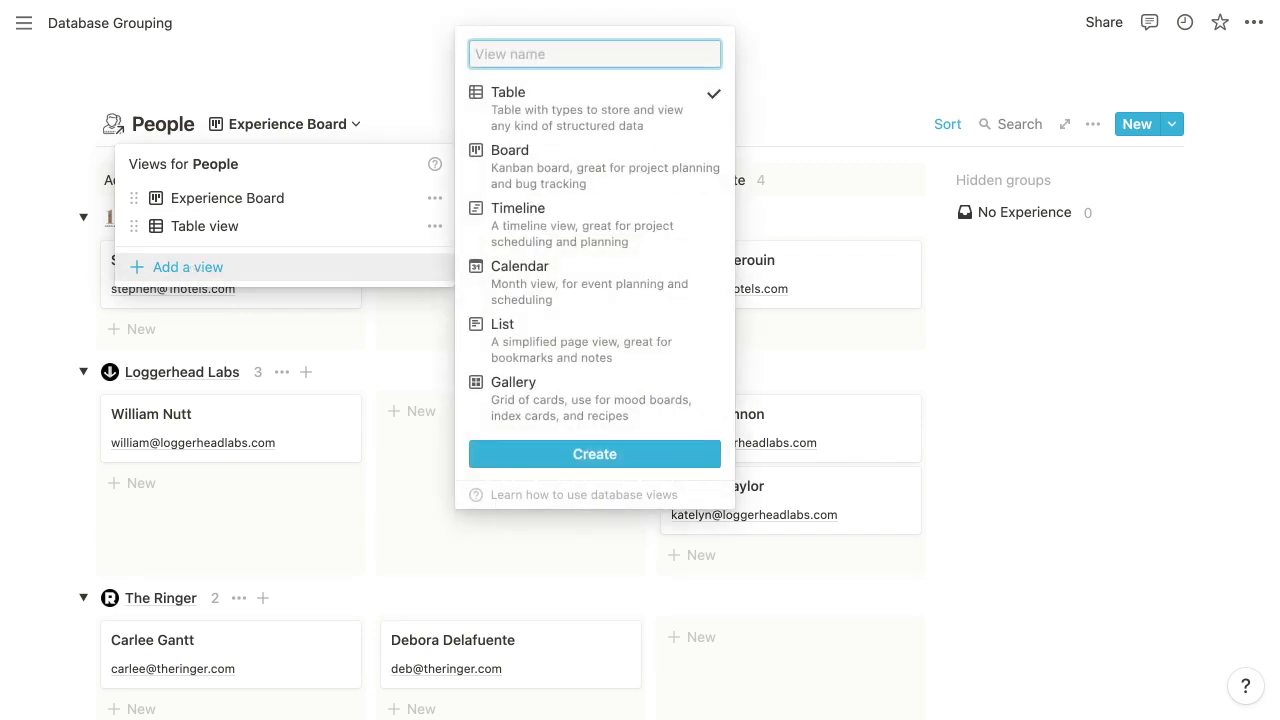
text(Gallery )
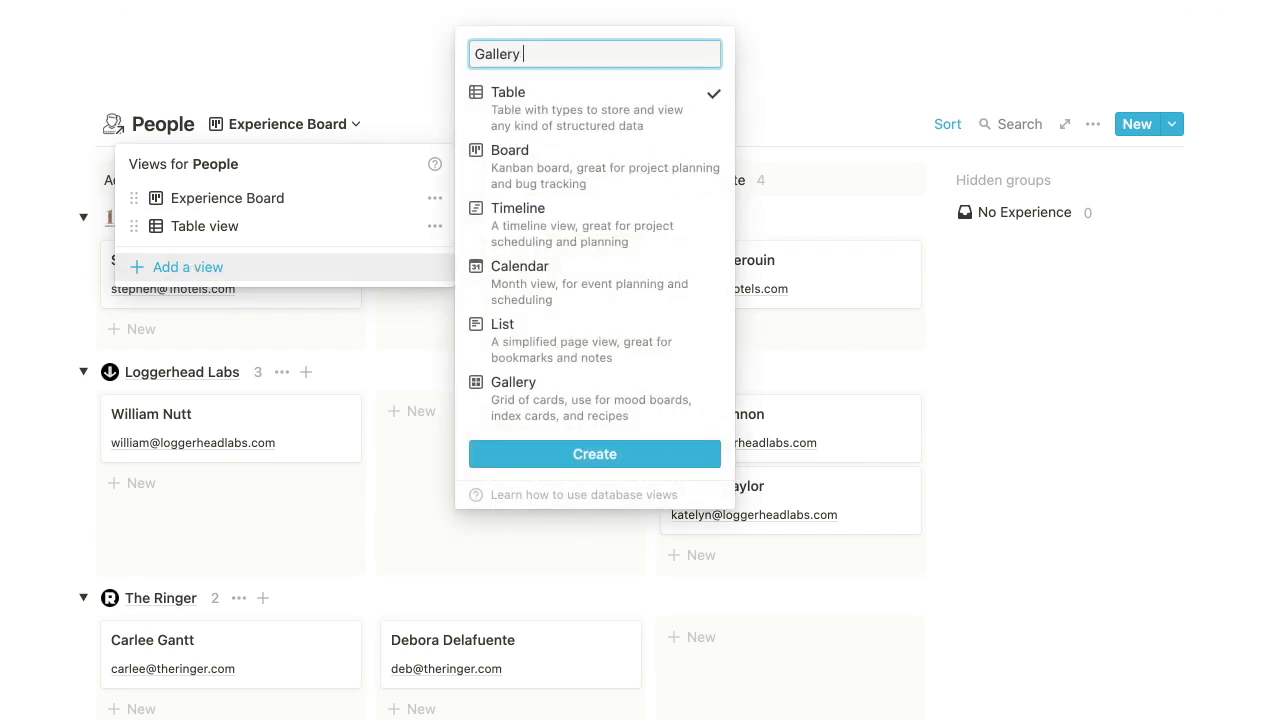
text(by Organization)
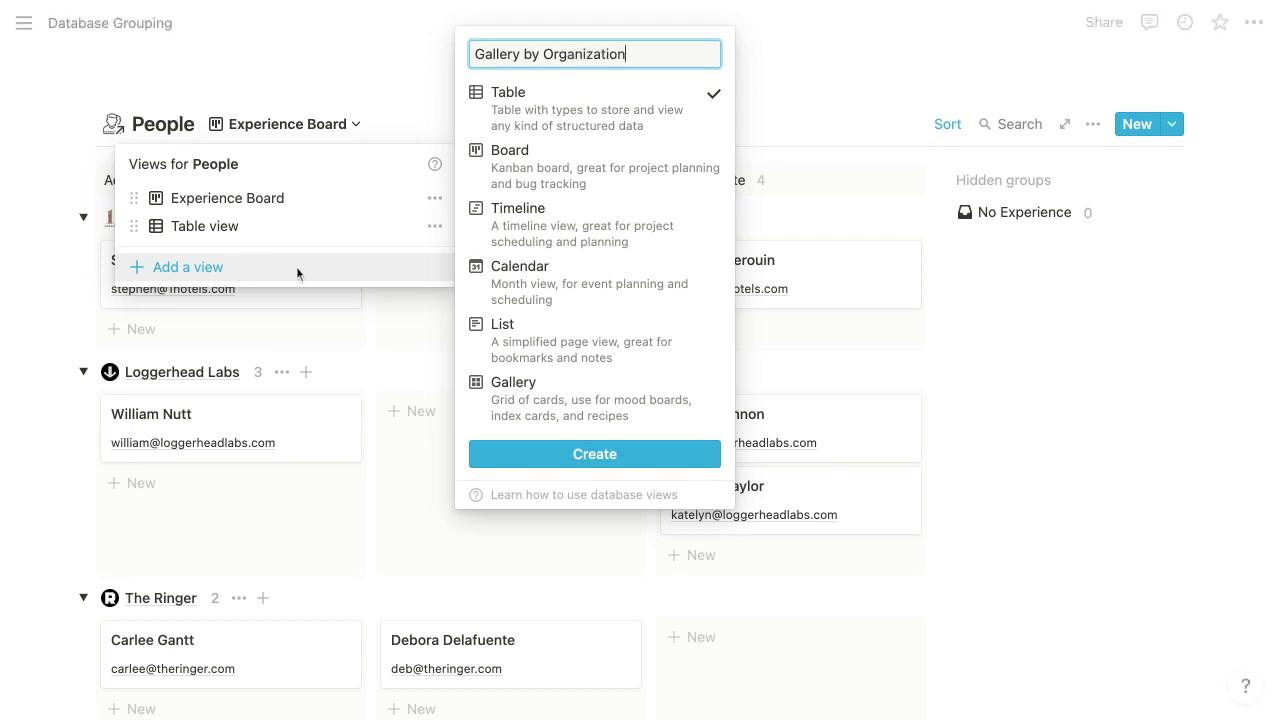
click(503, 397)
click(525, 458)
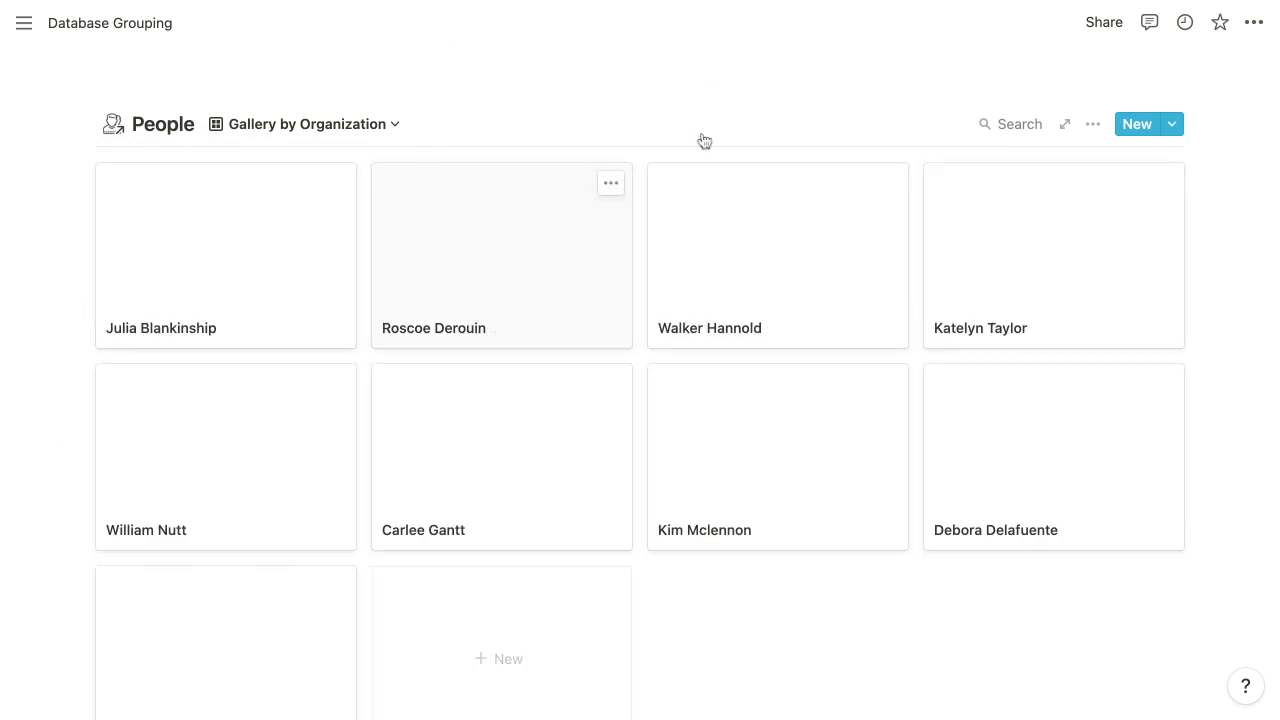
- Set the gallery's card preview to Headshot and show the Email property on the cards
click(1093, 124)
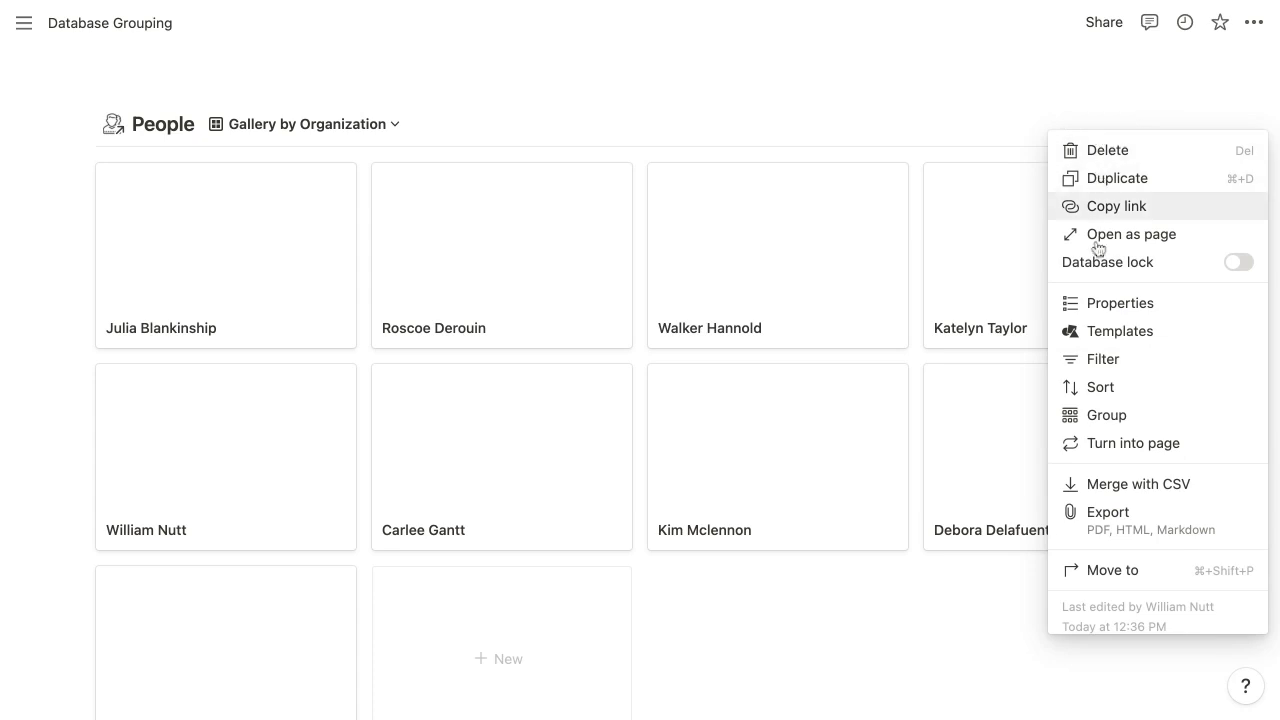
click(1100, 305)
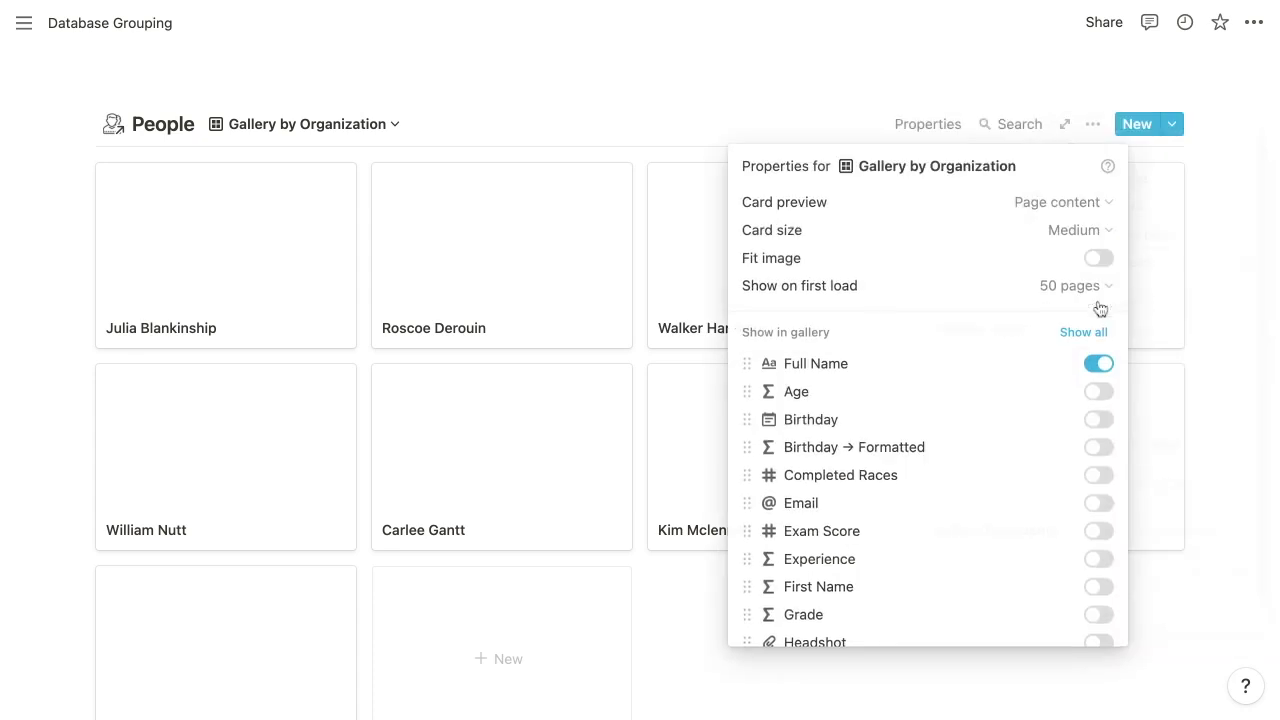
click(1030, 214)
click(1017, 338)
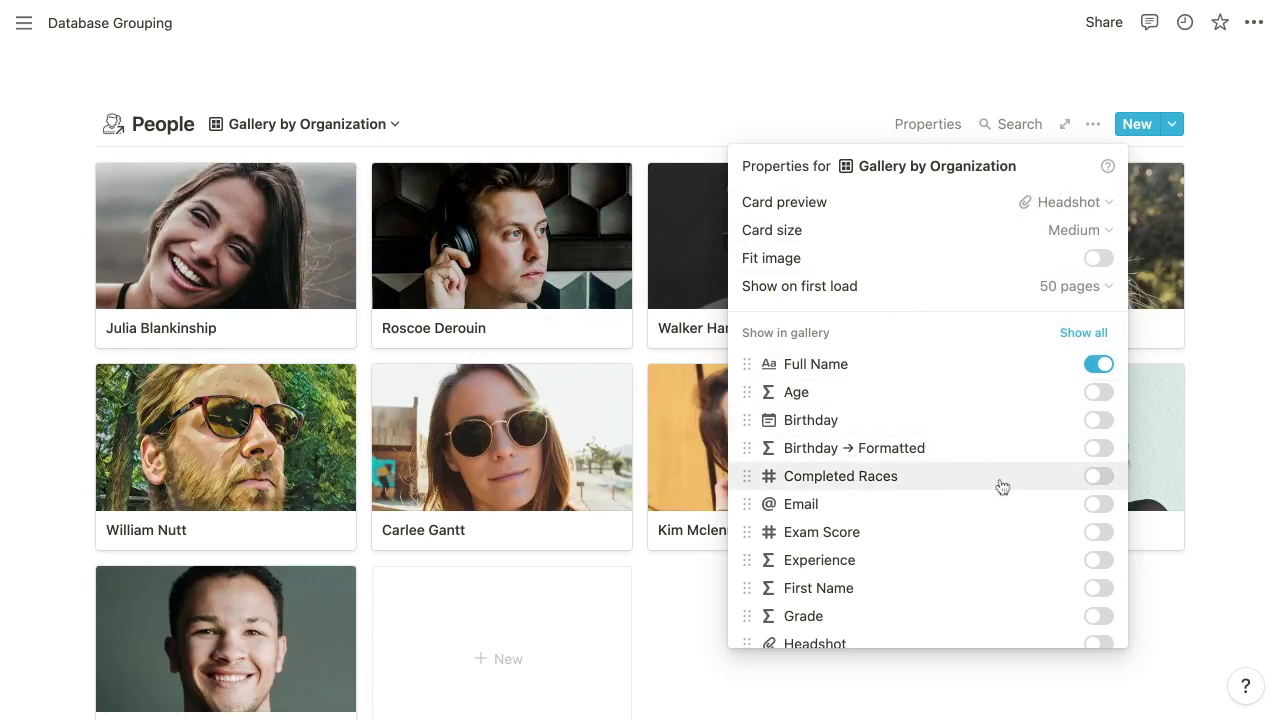
click(1097, 505)
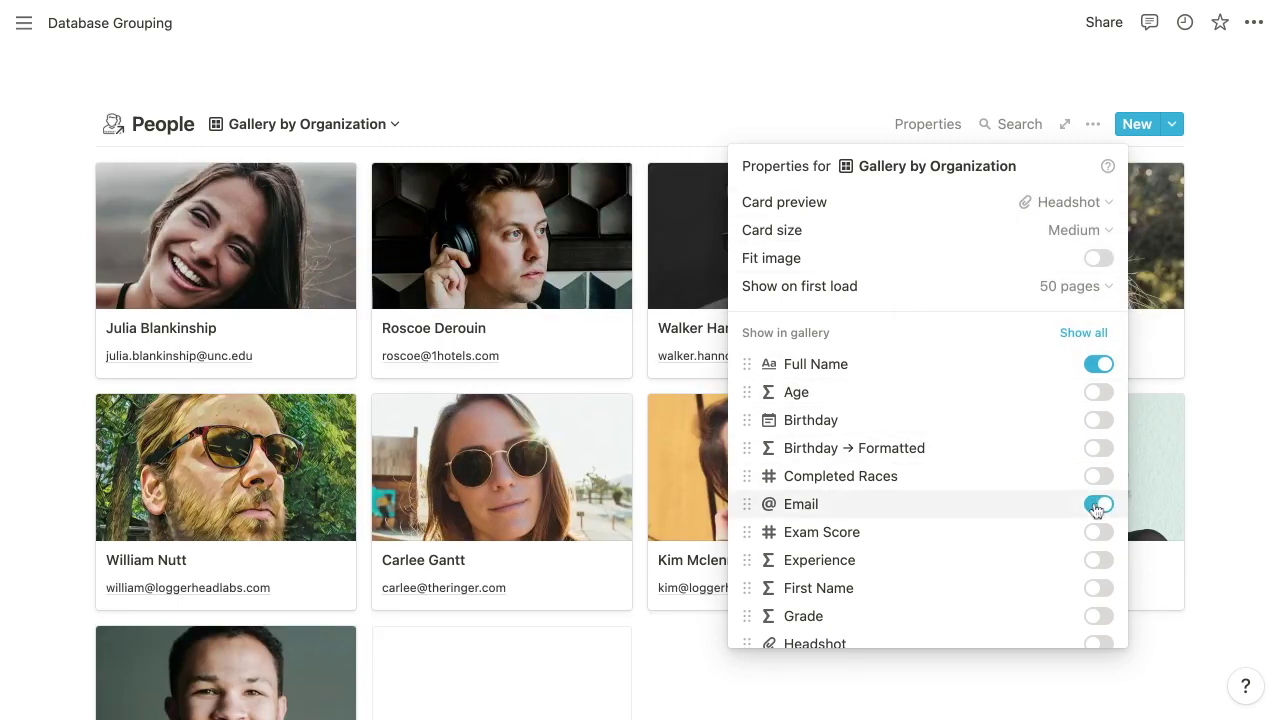
click(1040, 48)
- Sort the People gallery by Last Name in ascending order
click(1094, 124)
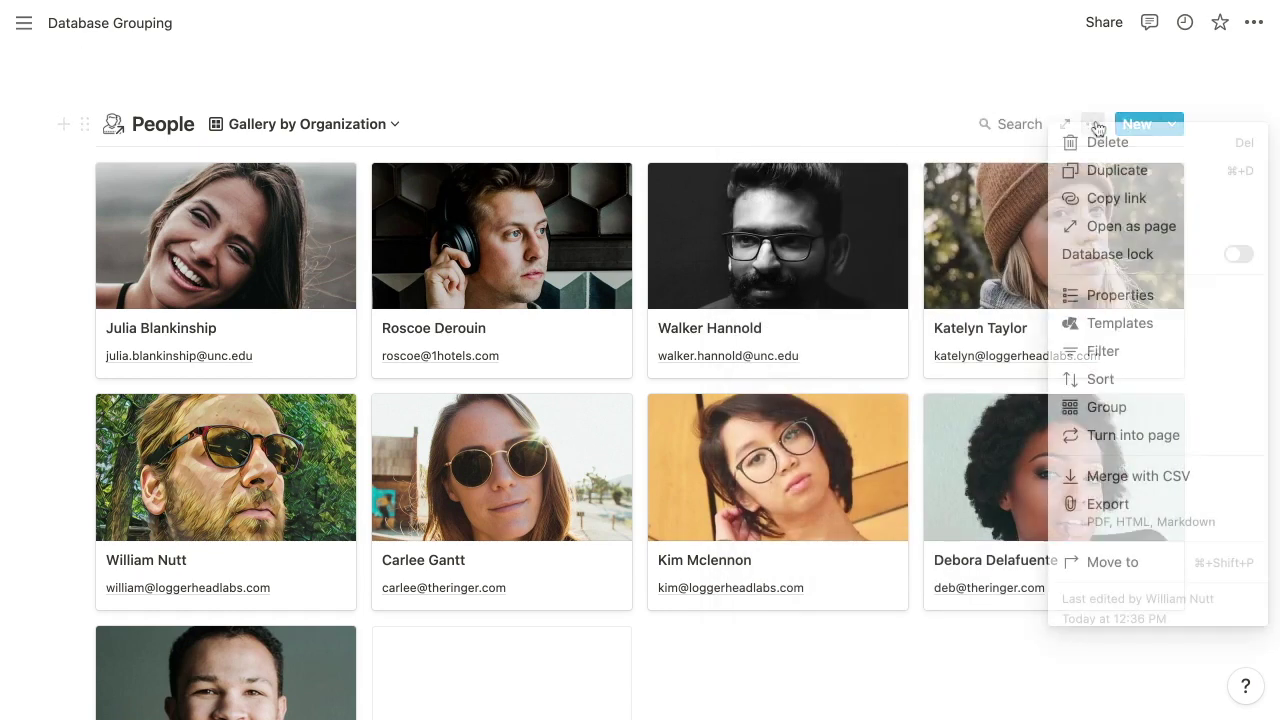
click(1098, 379)
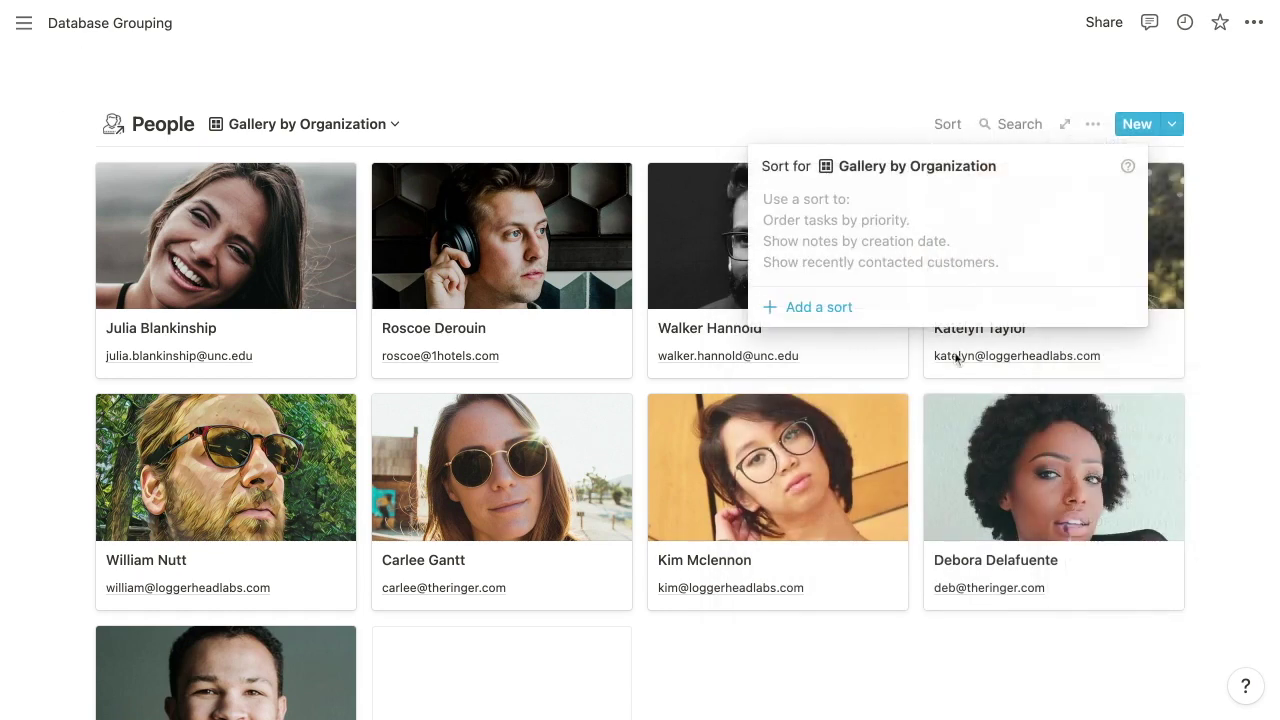
click(828, 306)
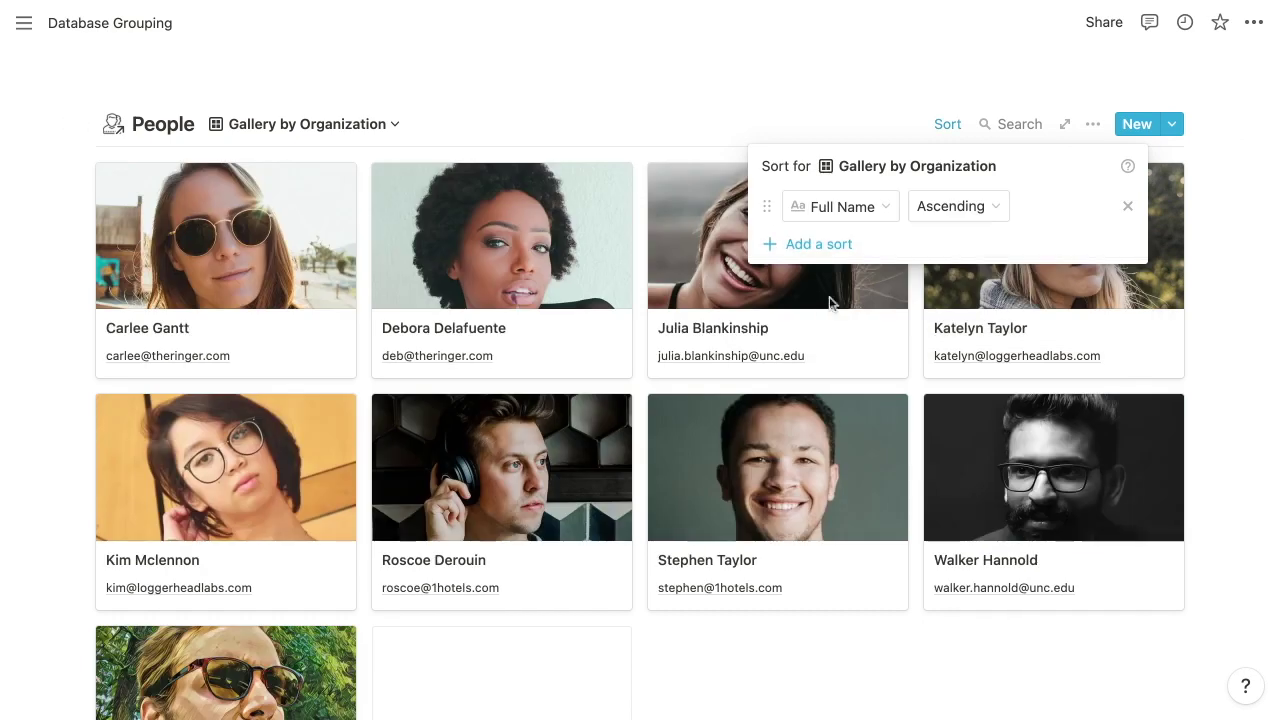
click(840, 217)
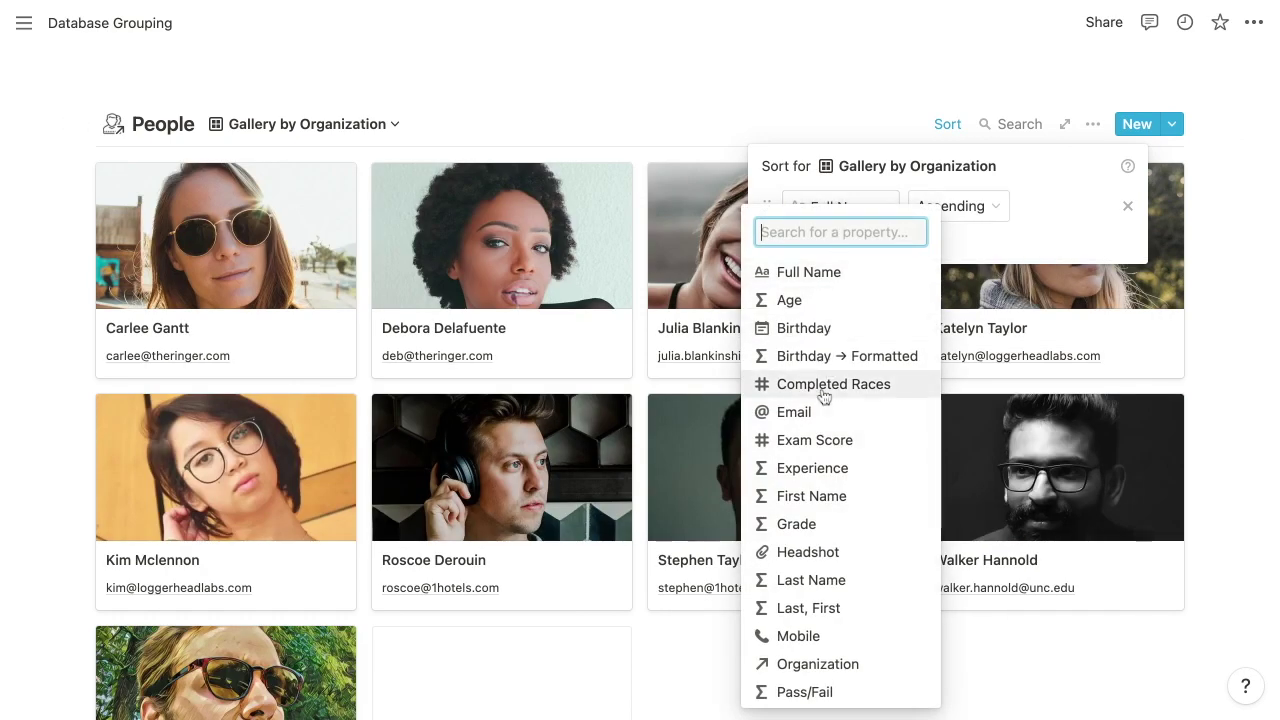
click(829, 580)
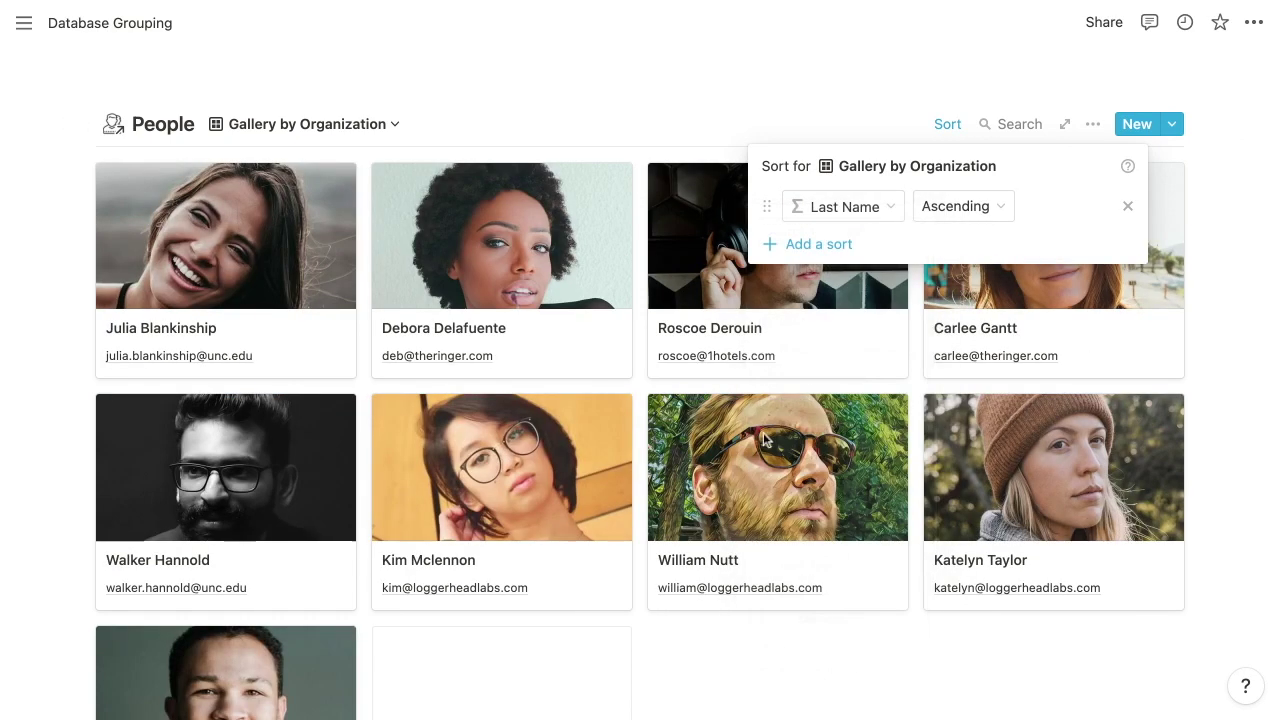
click(665, 106)
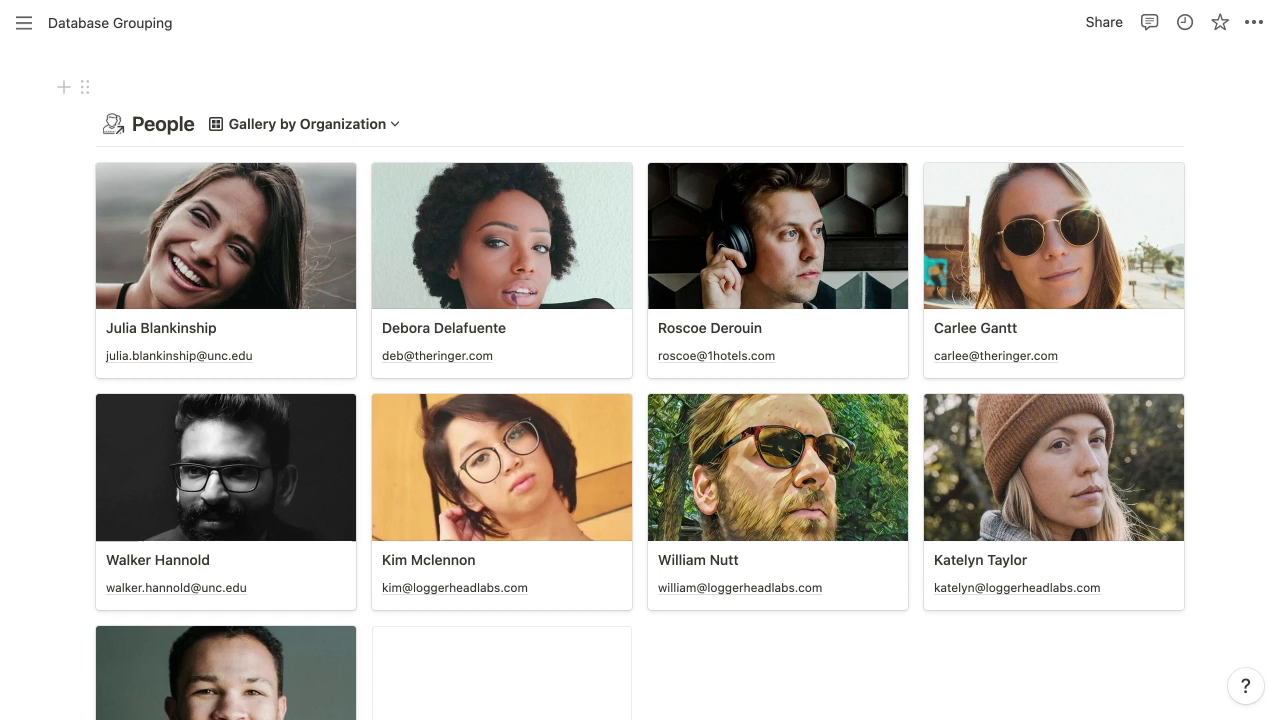
- Group the People gallery by Organization and hide the No Organization group
click(1093, 124)
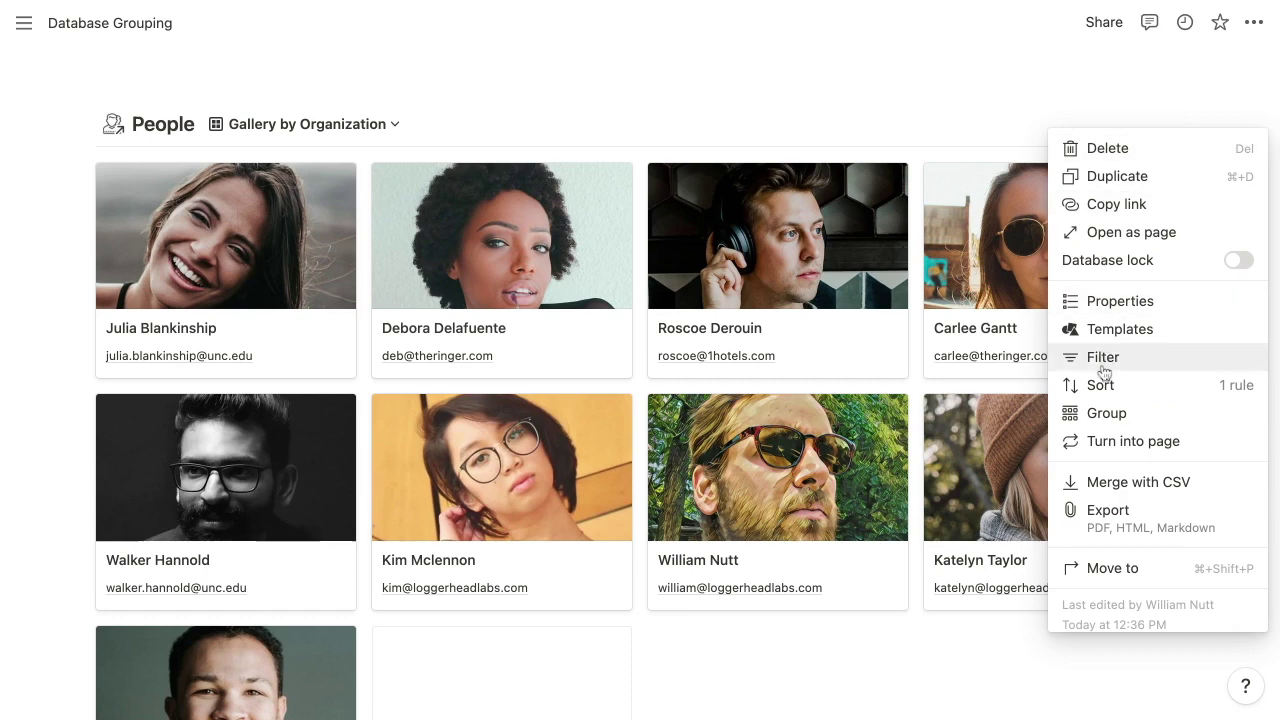
click(1104, 418)
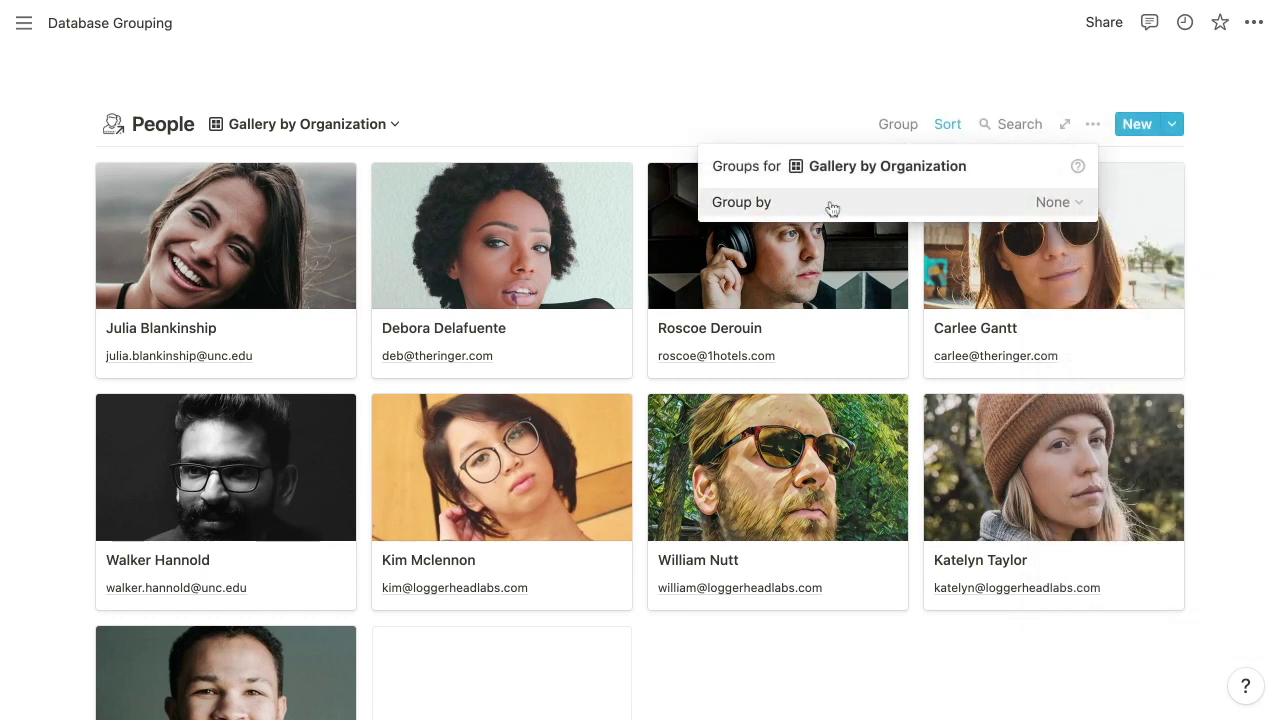
click(991, 215)
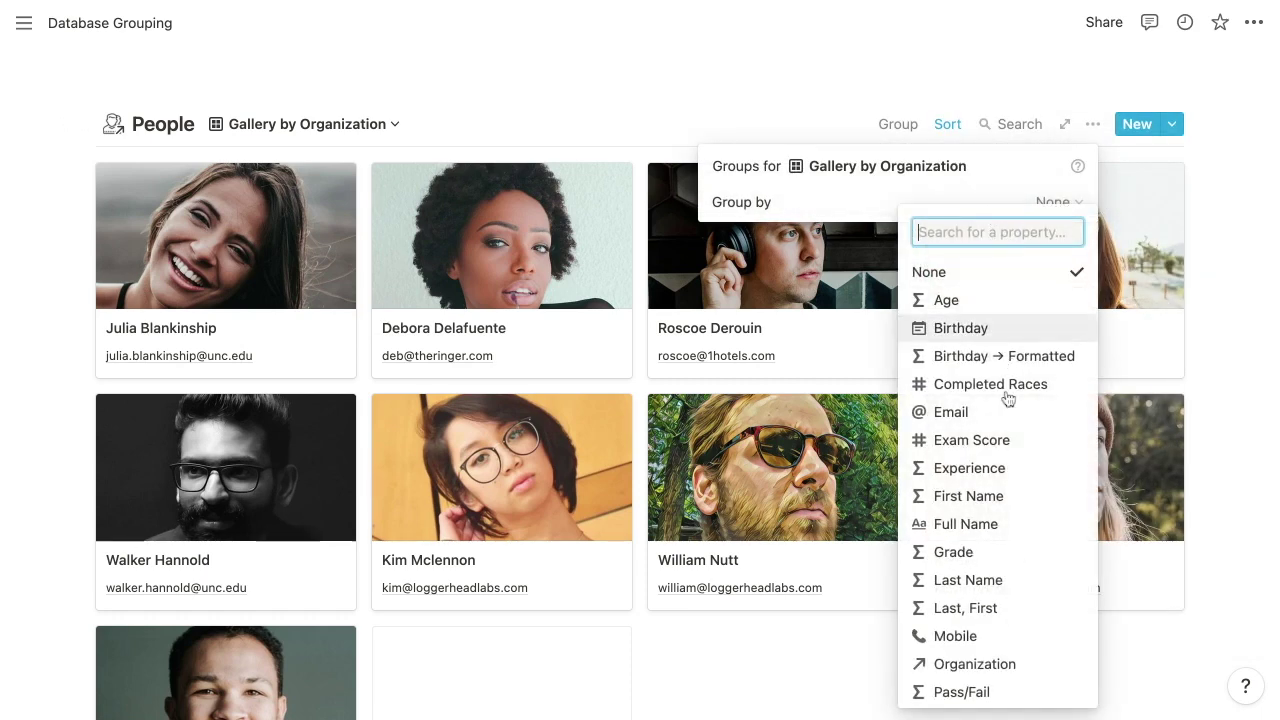
click(992, 672)
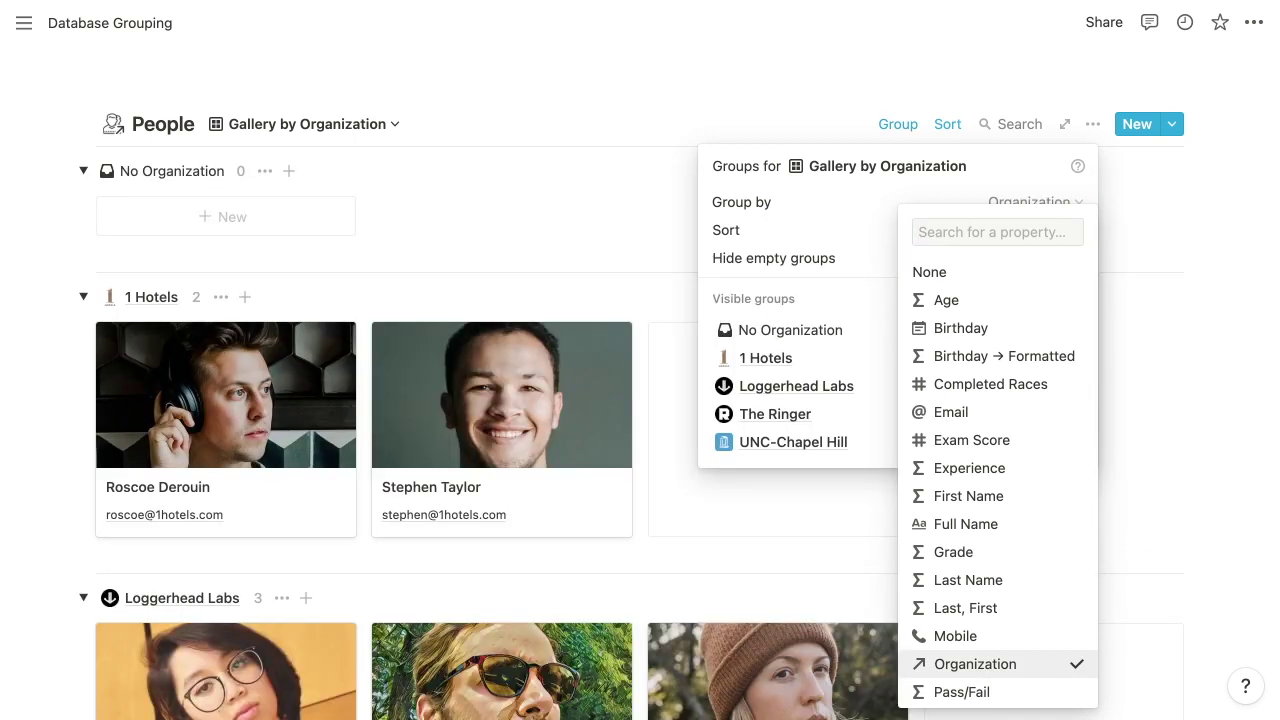
click(847, 94)
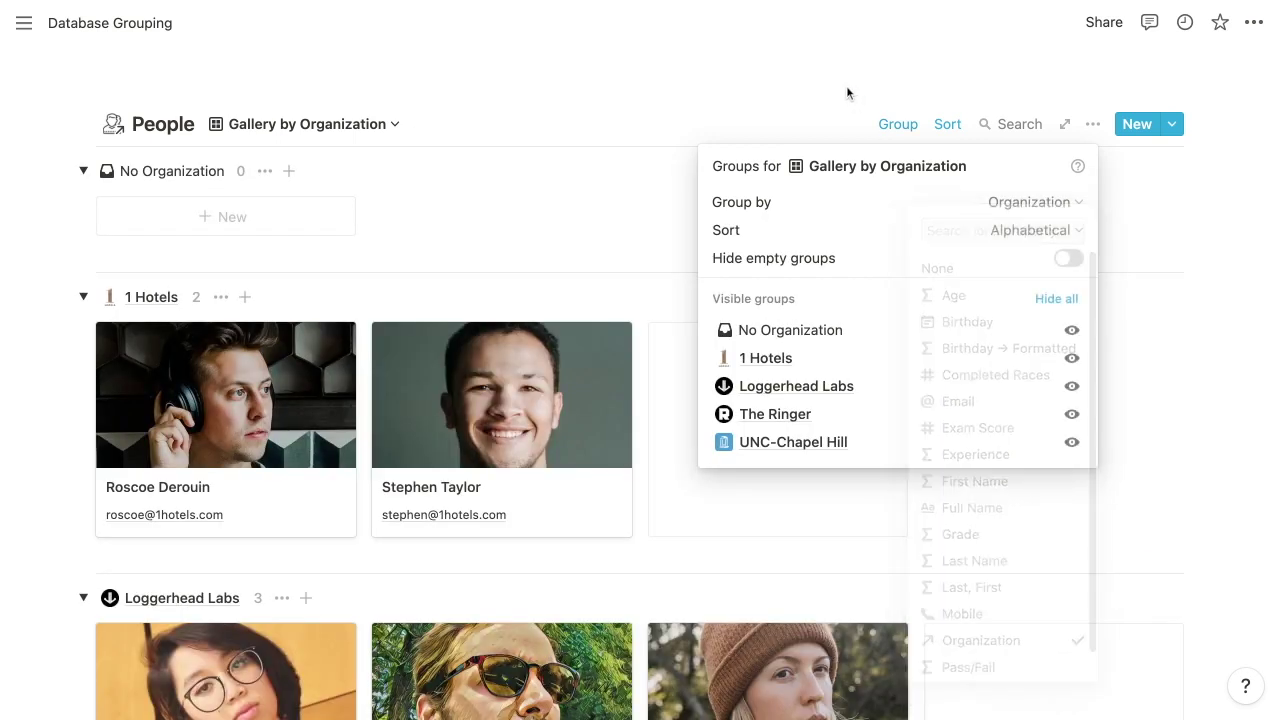
key(Escape)
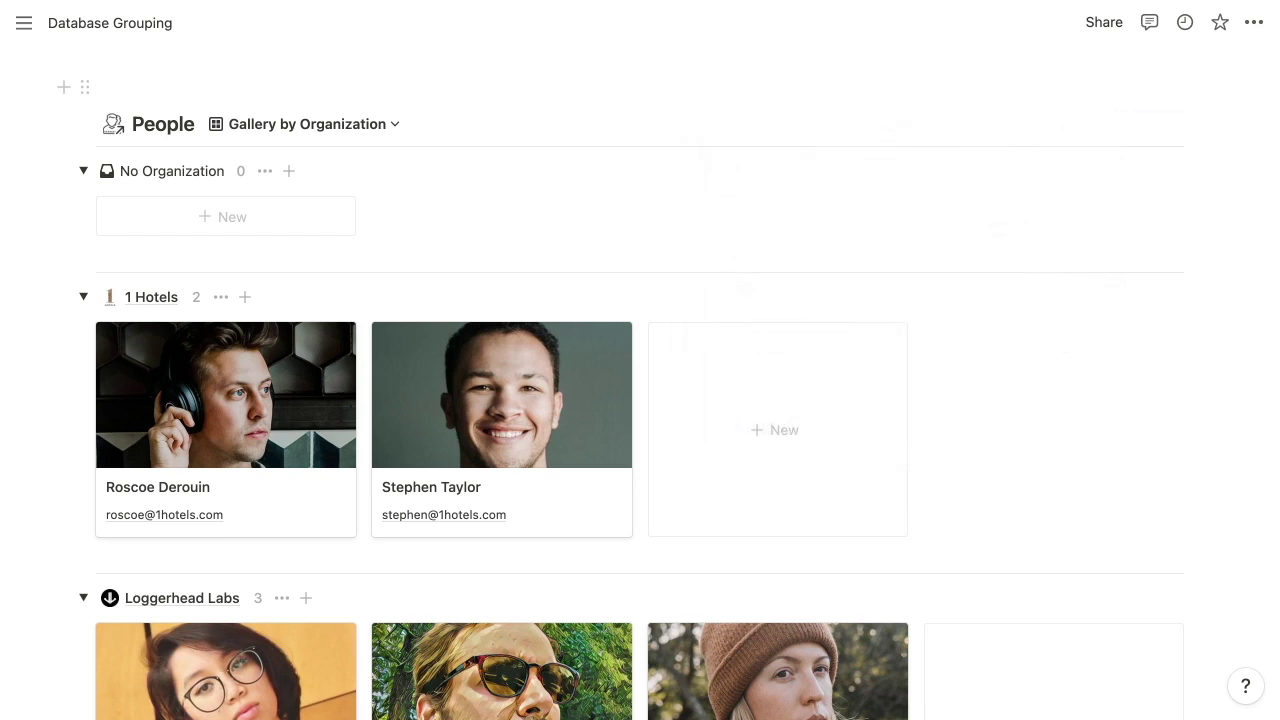
click(265, 173)
click(228, 203)
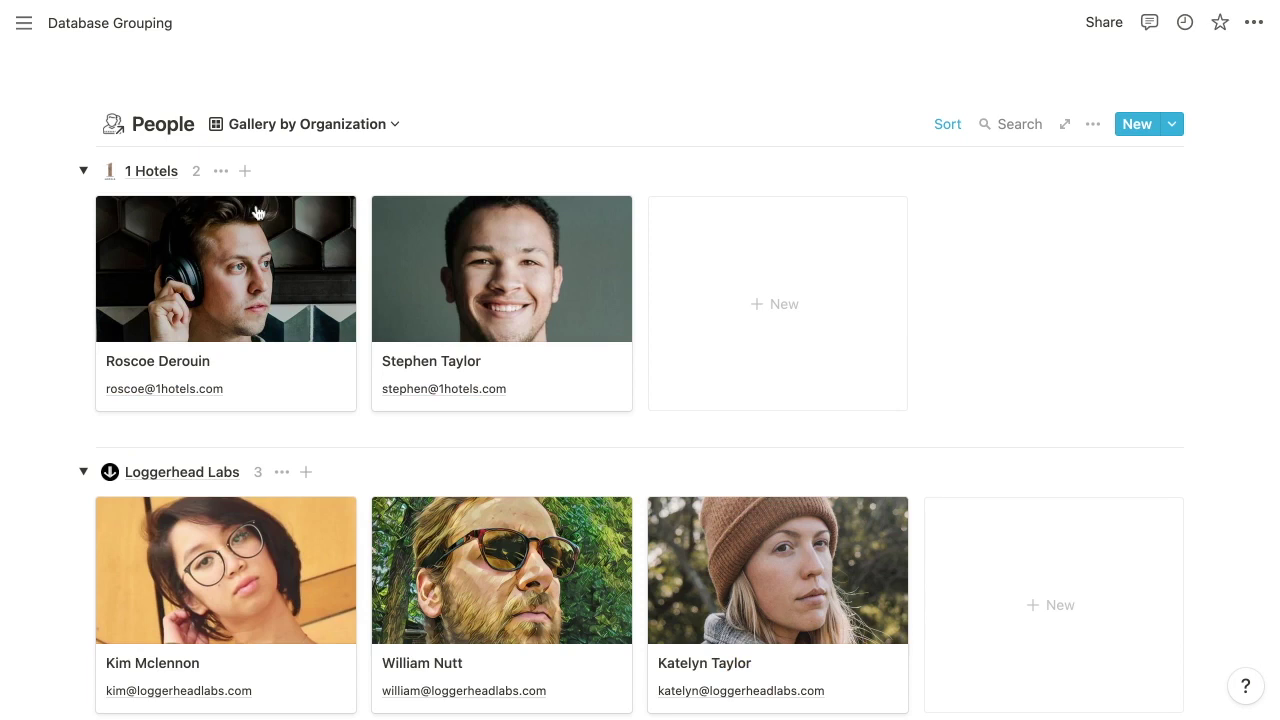
- Collapse the 1 Hotels, Loggerhead Labs and The Ringer groups in the People gallery
click(85, 171)
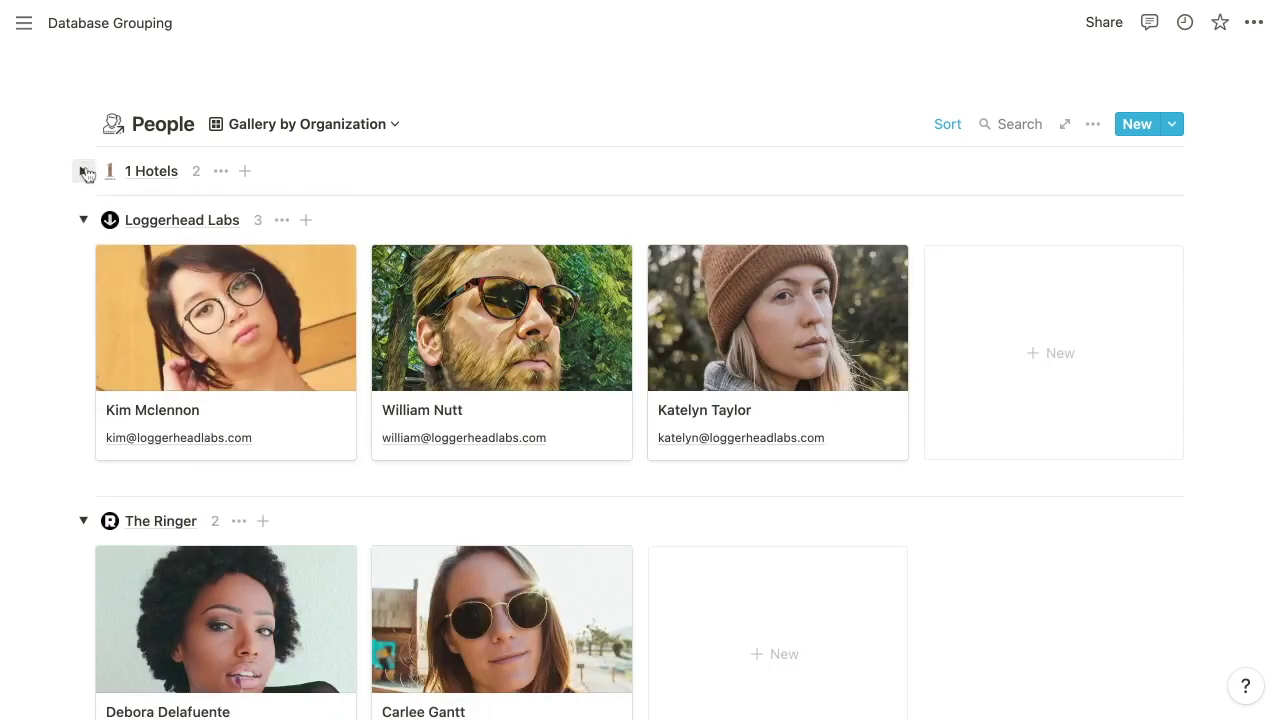
click(85, 219)
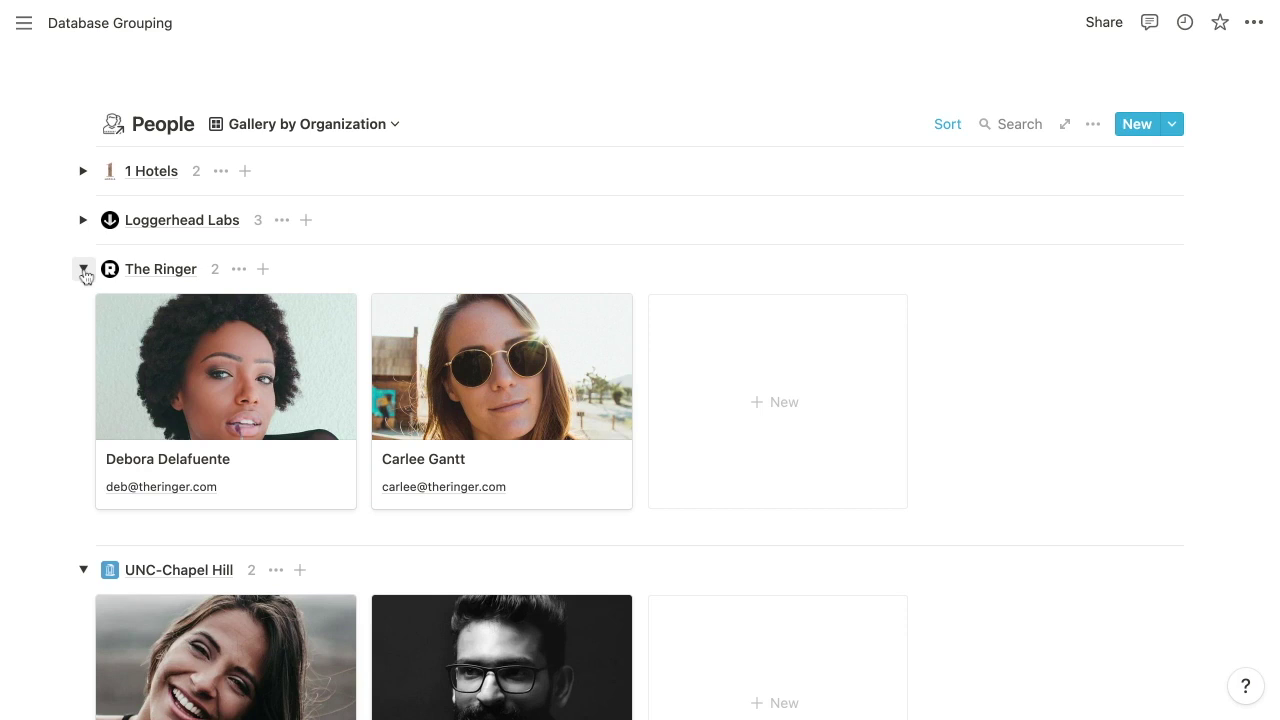
click(84, 270)
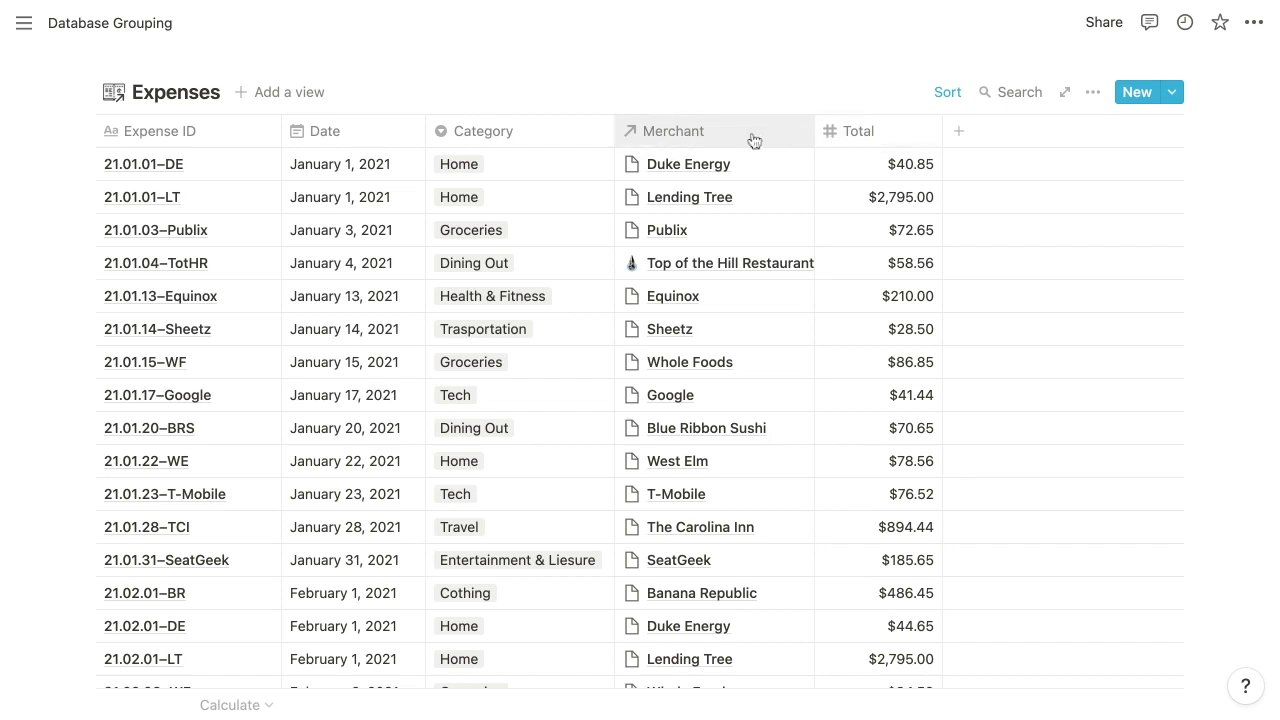
- Add a Table view named "Merchants" to the Expenses database
click(291, 98)
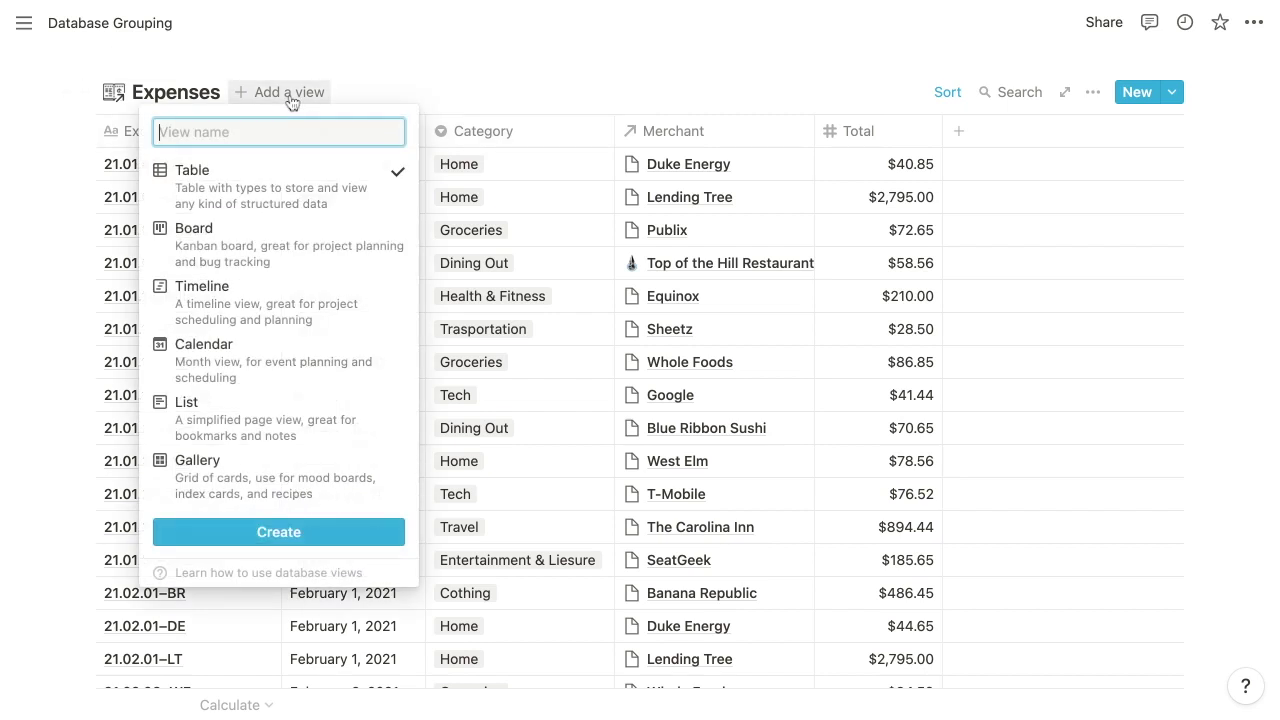
text(Merchants)
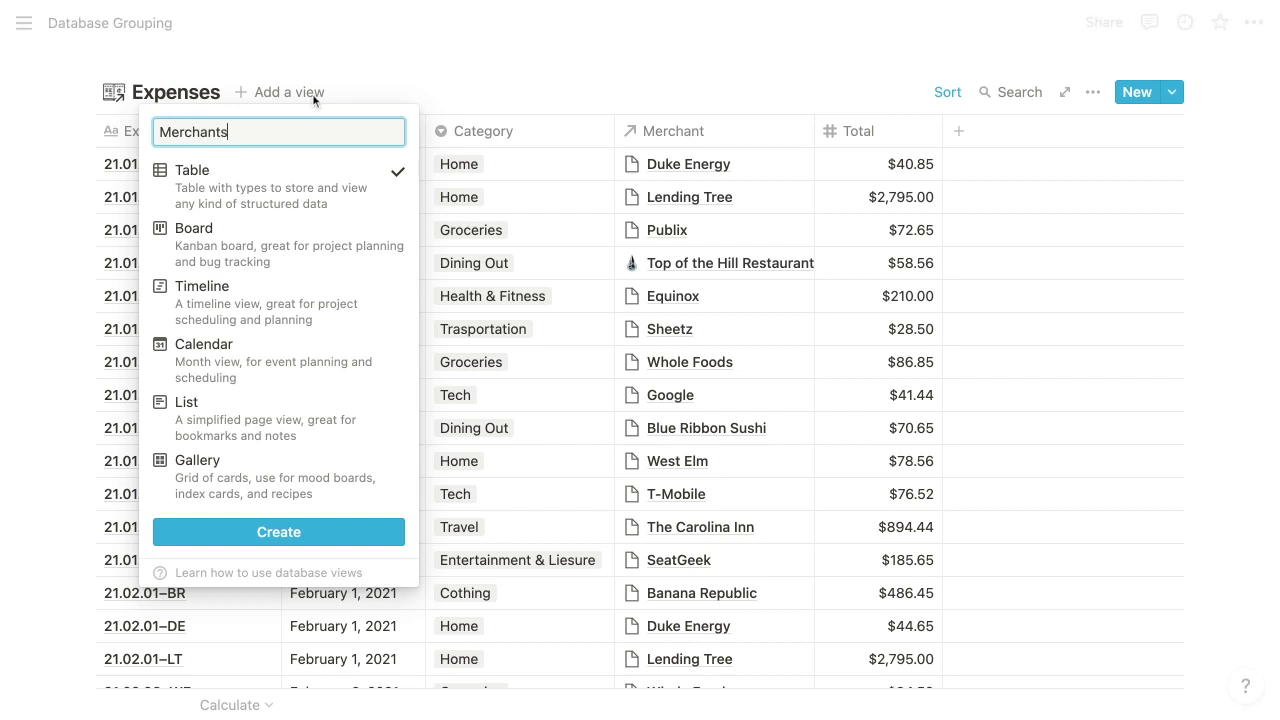
click(253, 535)
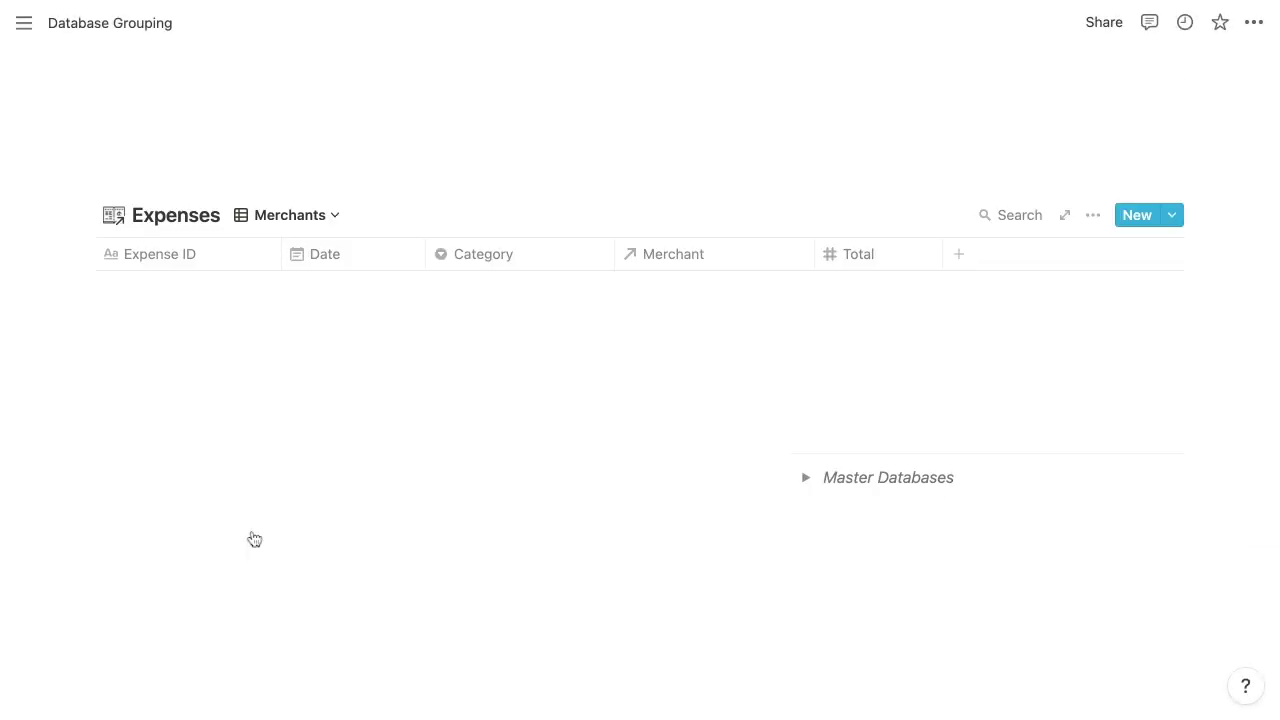
- Sort the Merchants view of Expenses by Date in ascending order
click(1091, 93)
click(1086, 350)
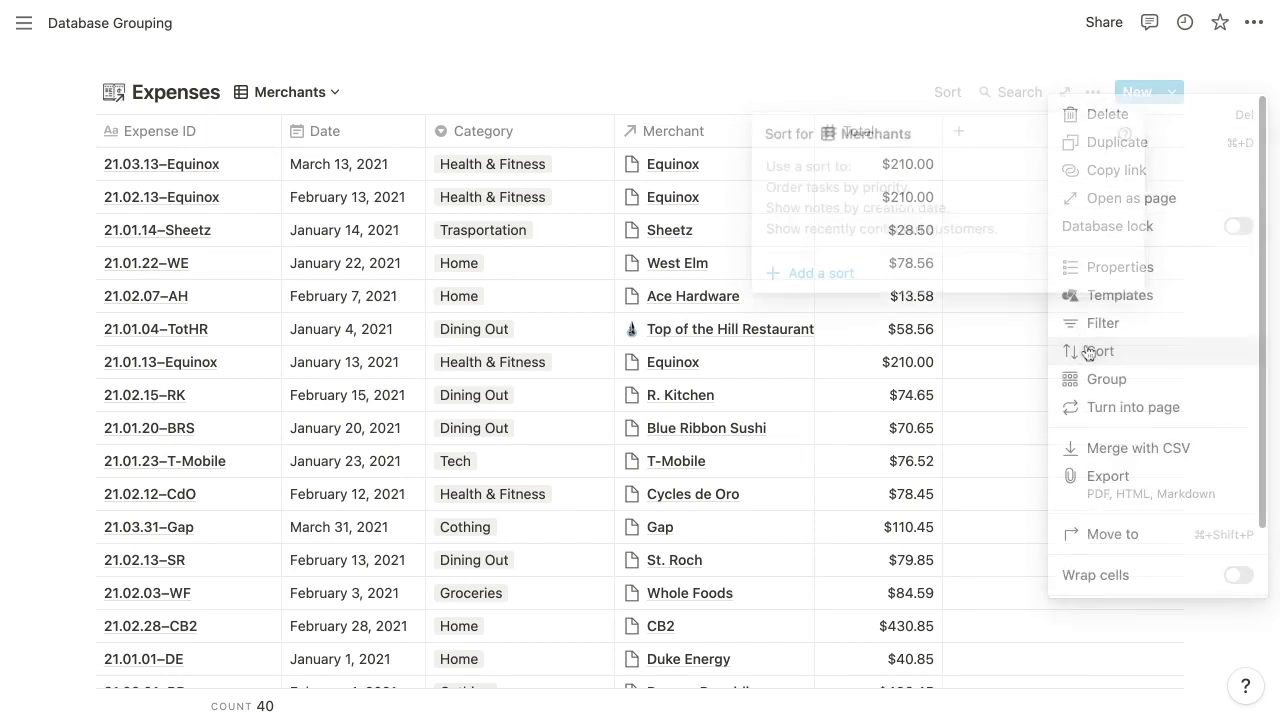
click(849, 280)
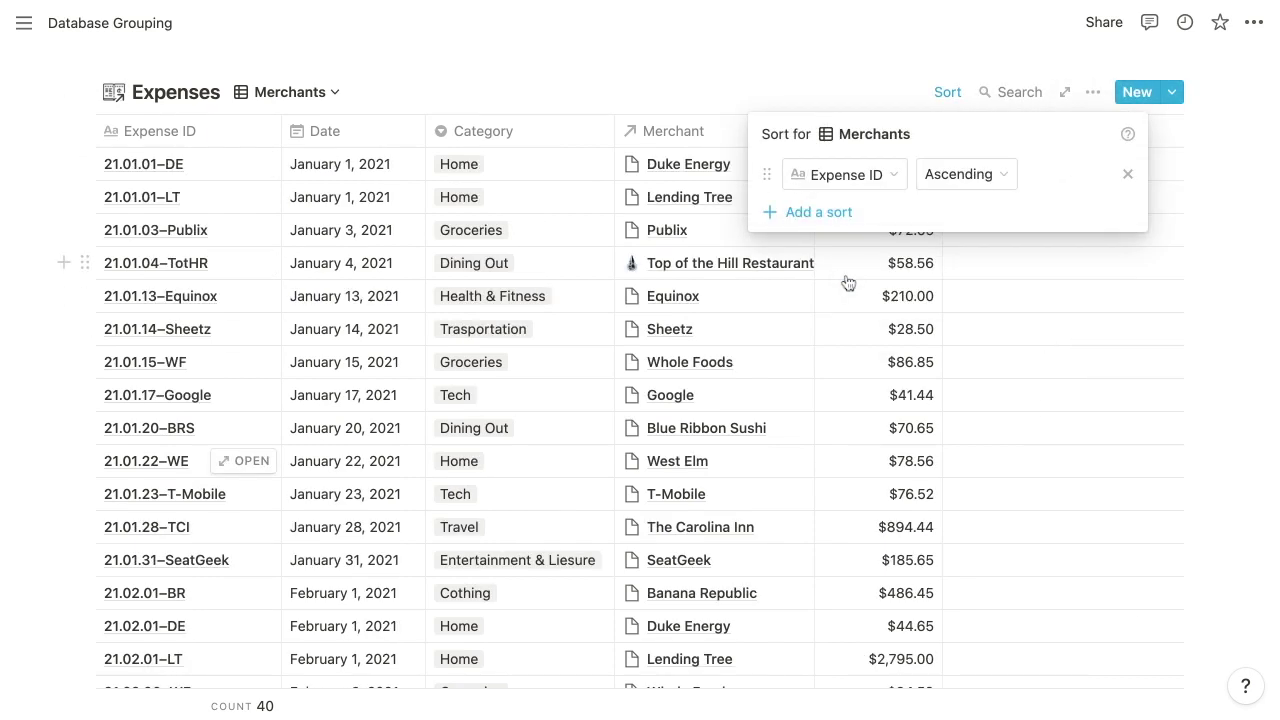
click(829, 185)
click(800, 314)
click(797, 74)
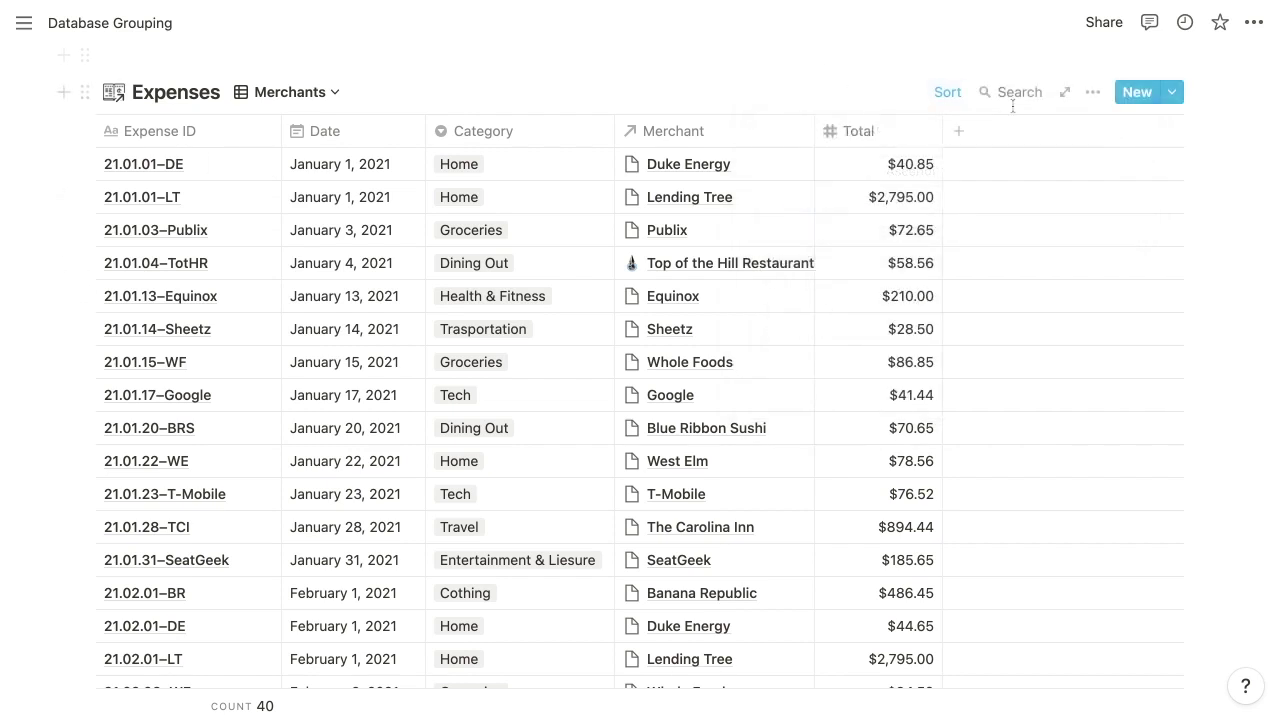
- Group the Merchants view by the Merchant property and hide its empty groups
click(1092, 93)
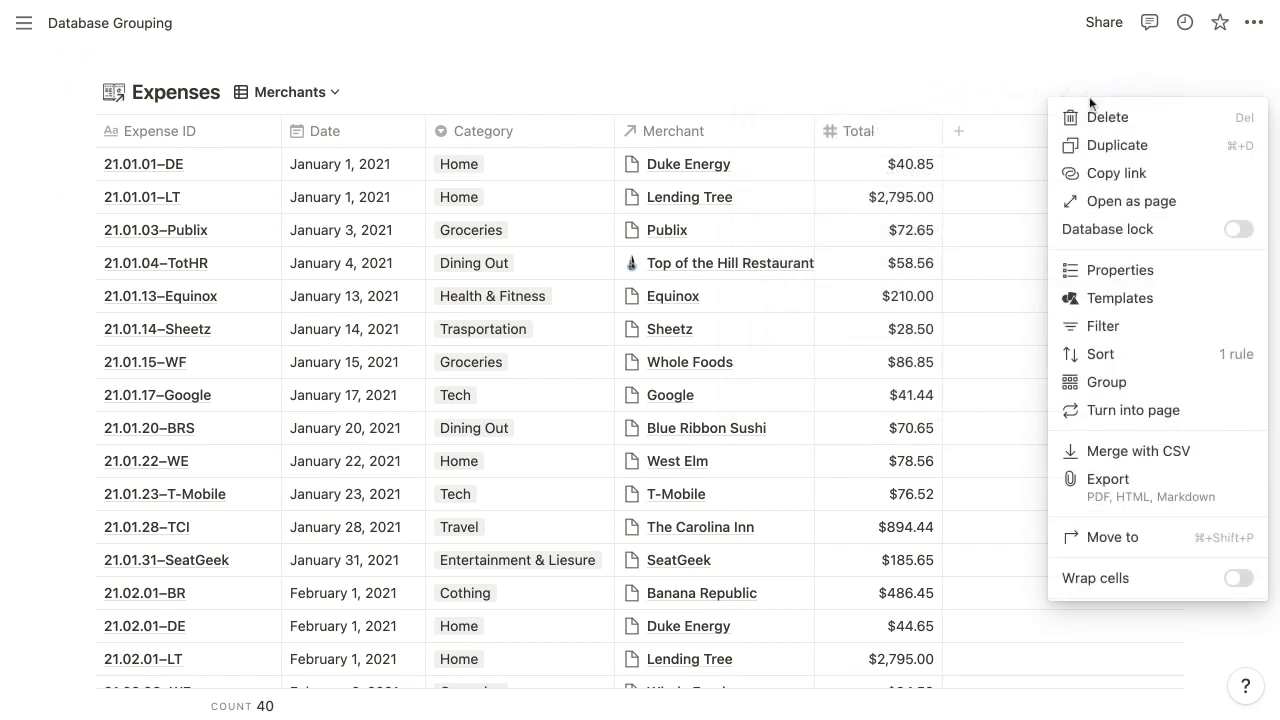
click(1100, 392)
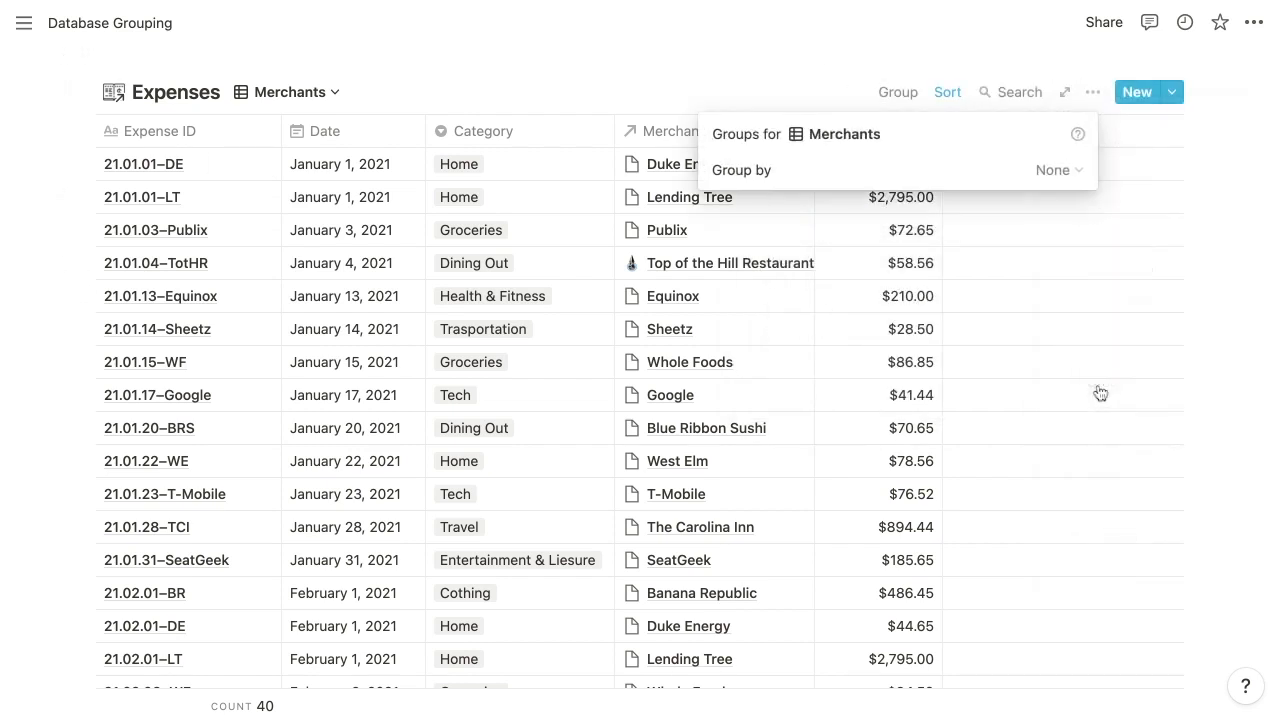
click(1030, 181)
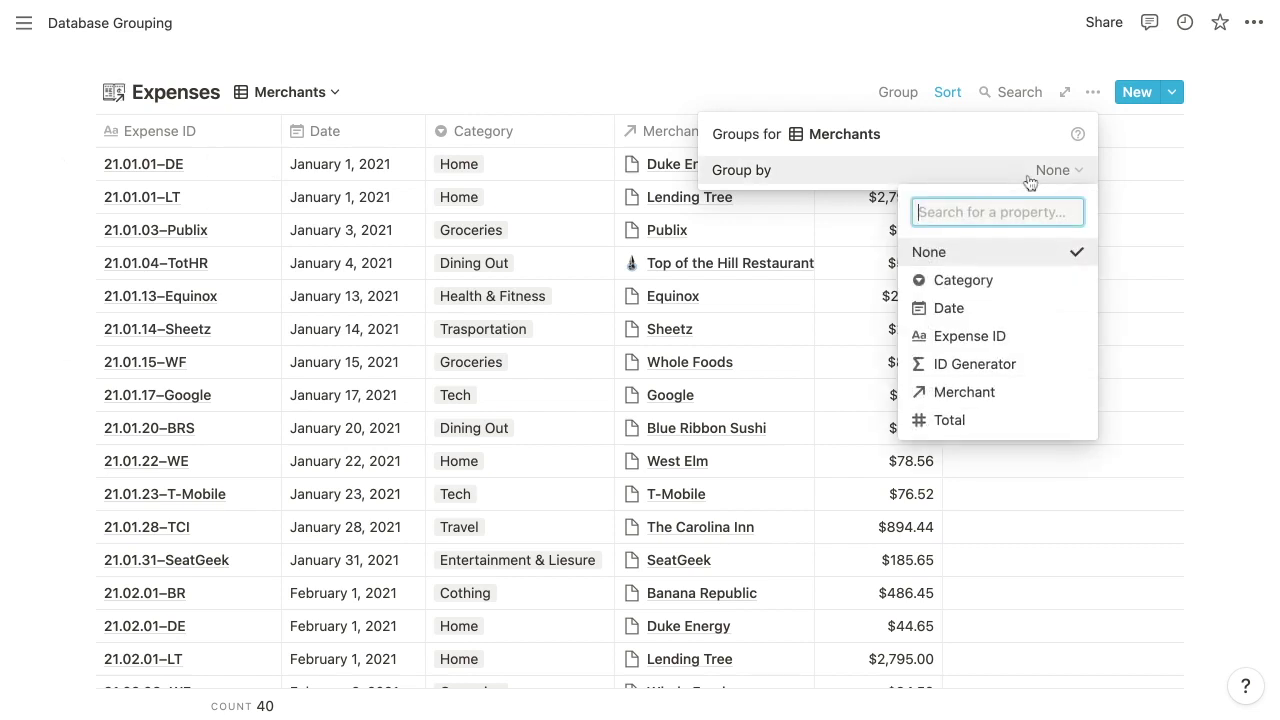
click(1005, 392)
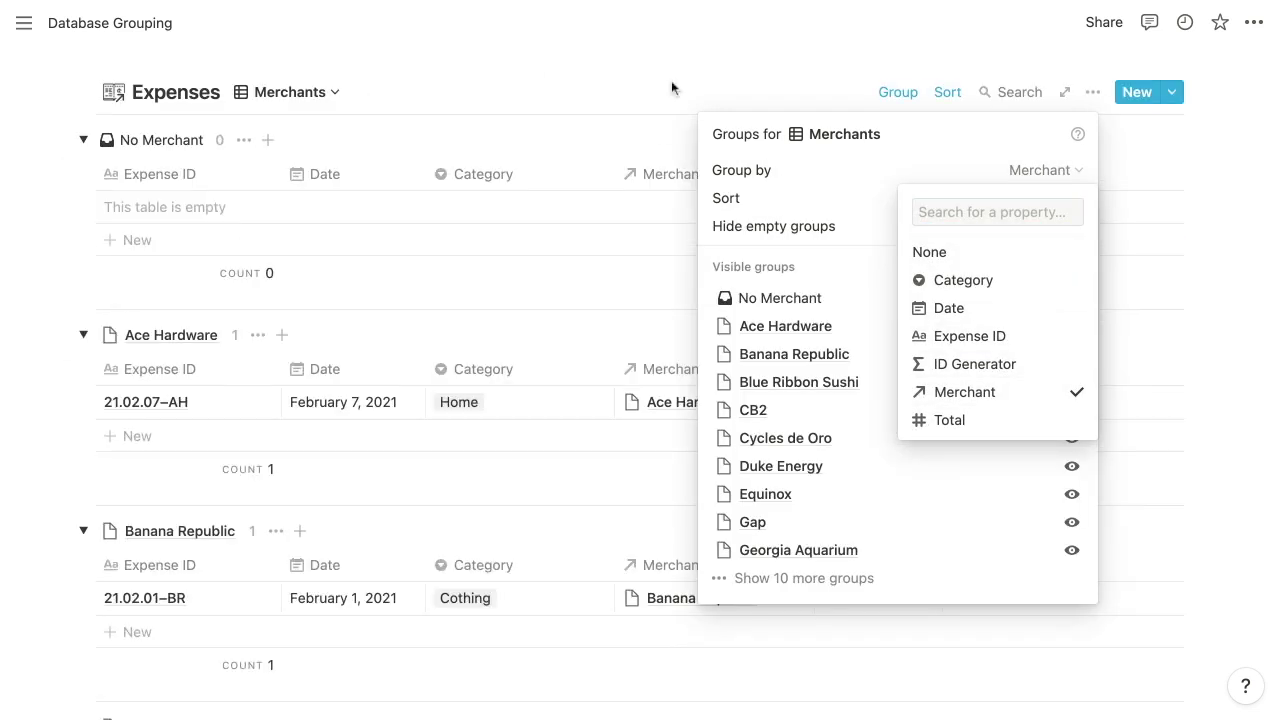
click(943, 166)
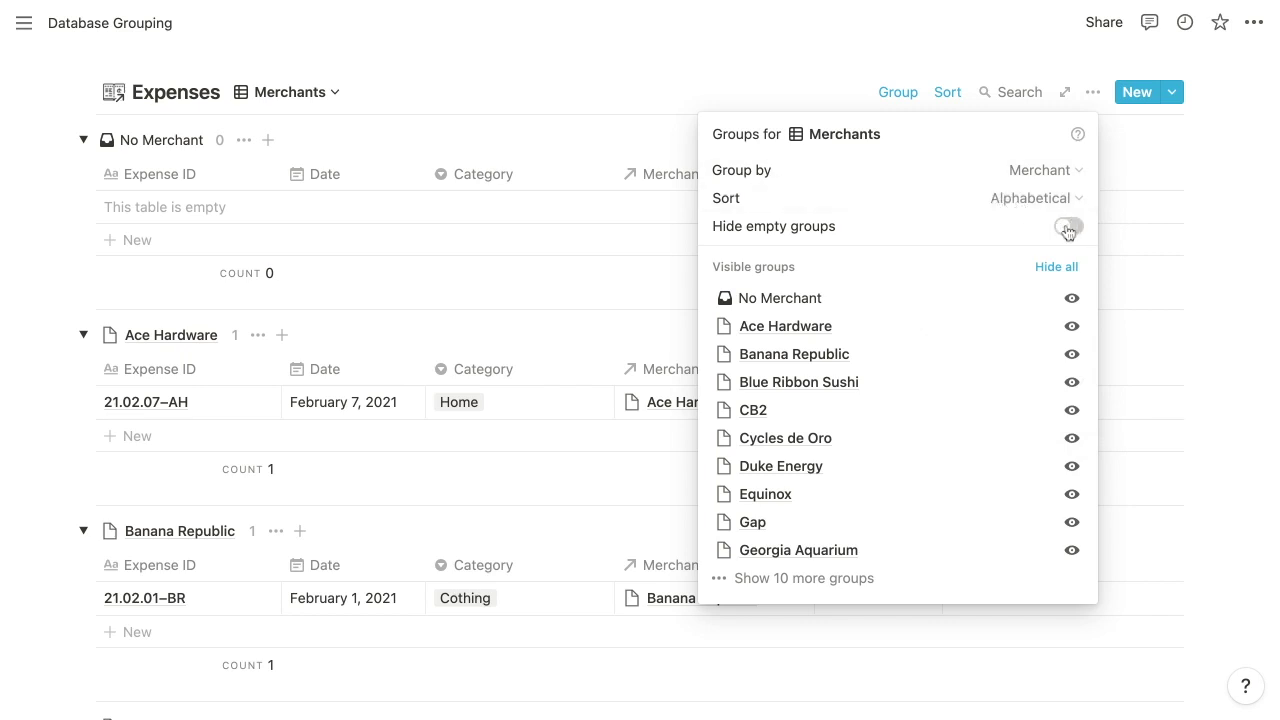
click(1067, 228)
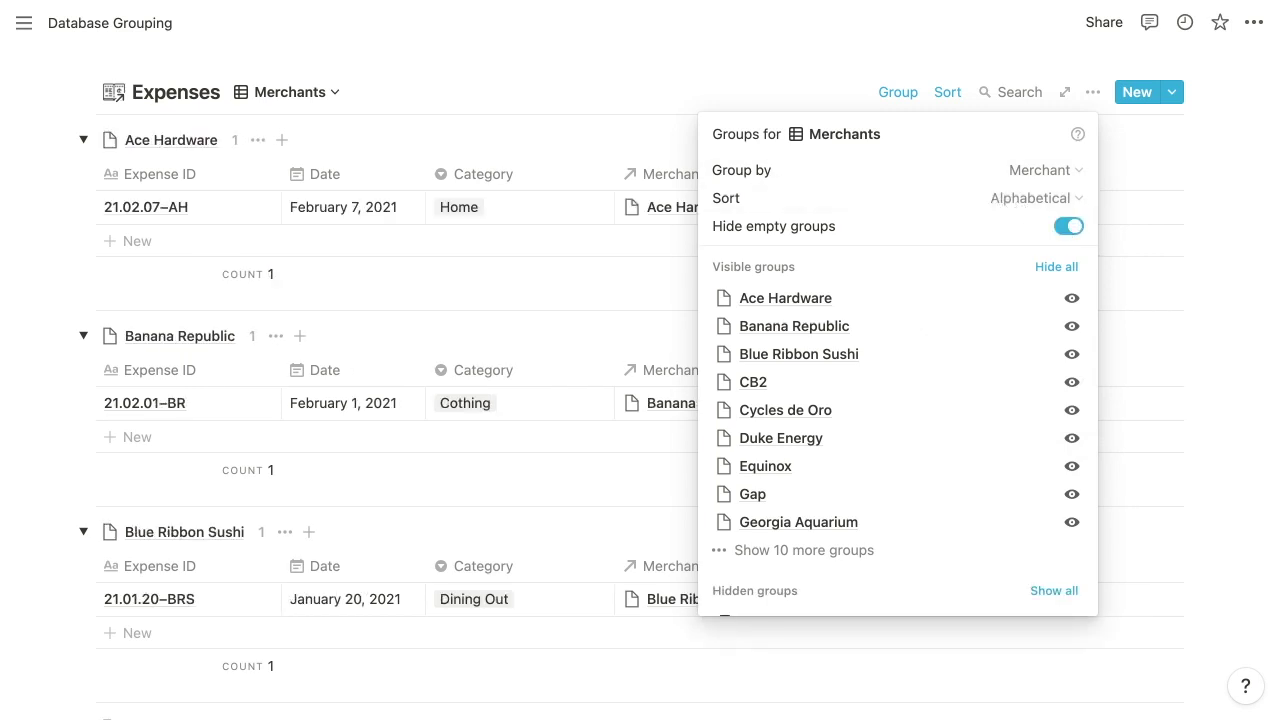
click(797, 30)
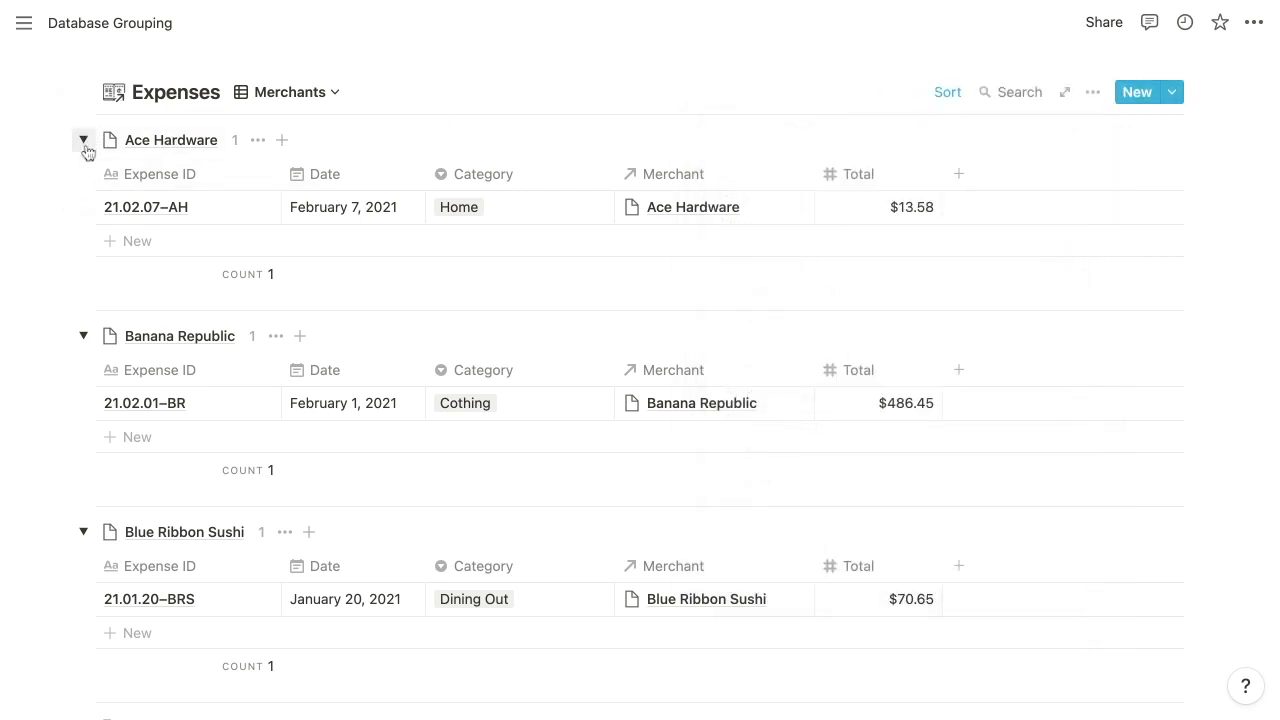
- Collapse the Ace Hardware, Banana Republic, Blue Ribbon Sushi, CB2 and Cycles de Oro groups
click(84, 141)
click(83, 190)
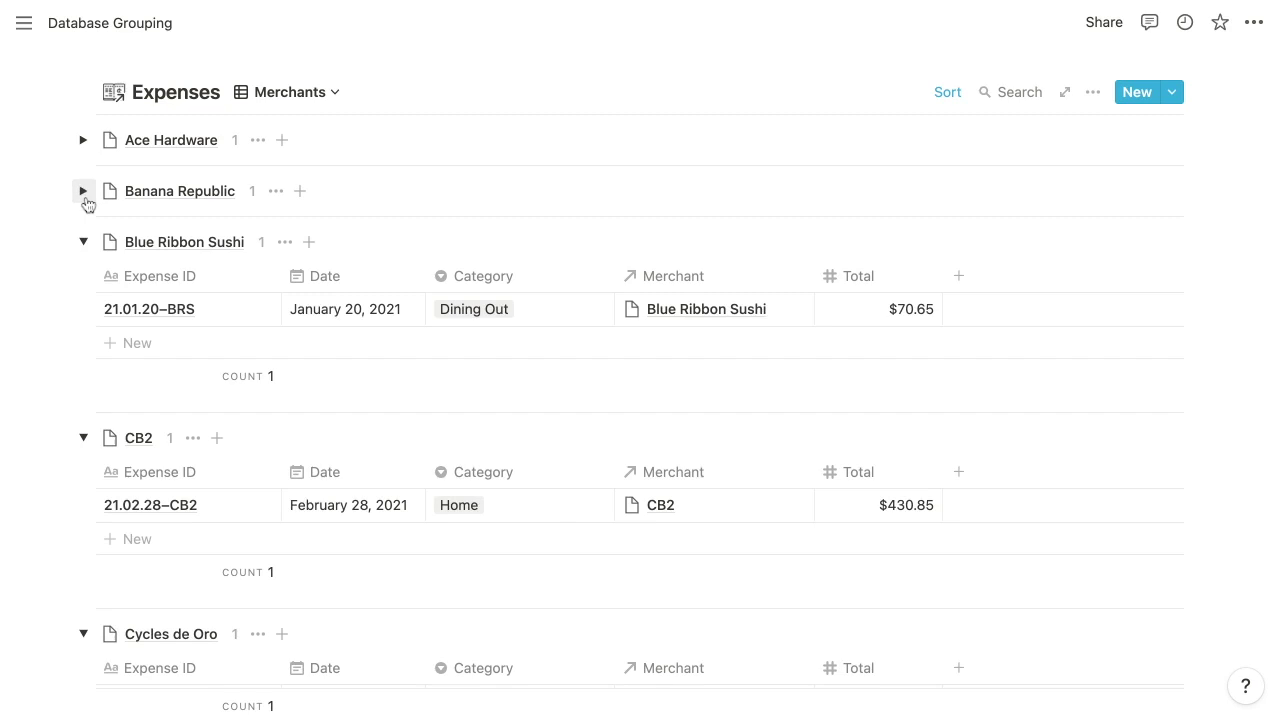
click(84, 242)
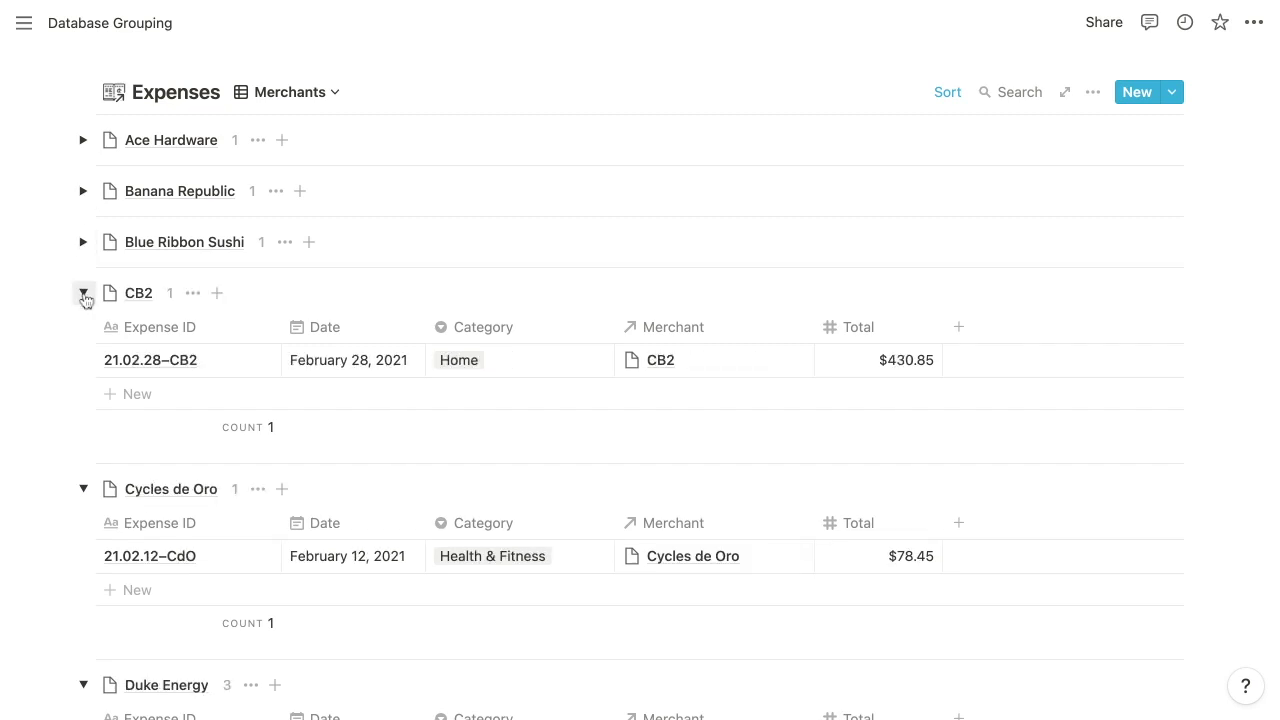
click(83, 293)
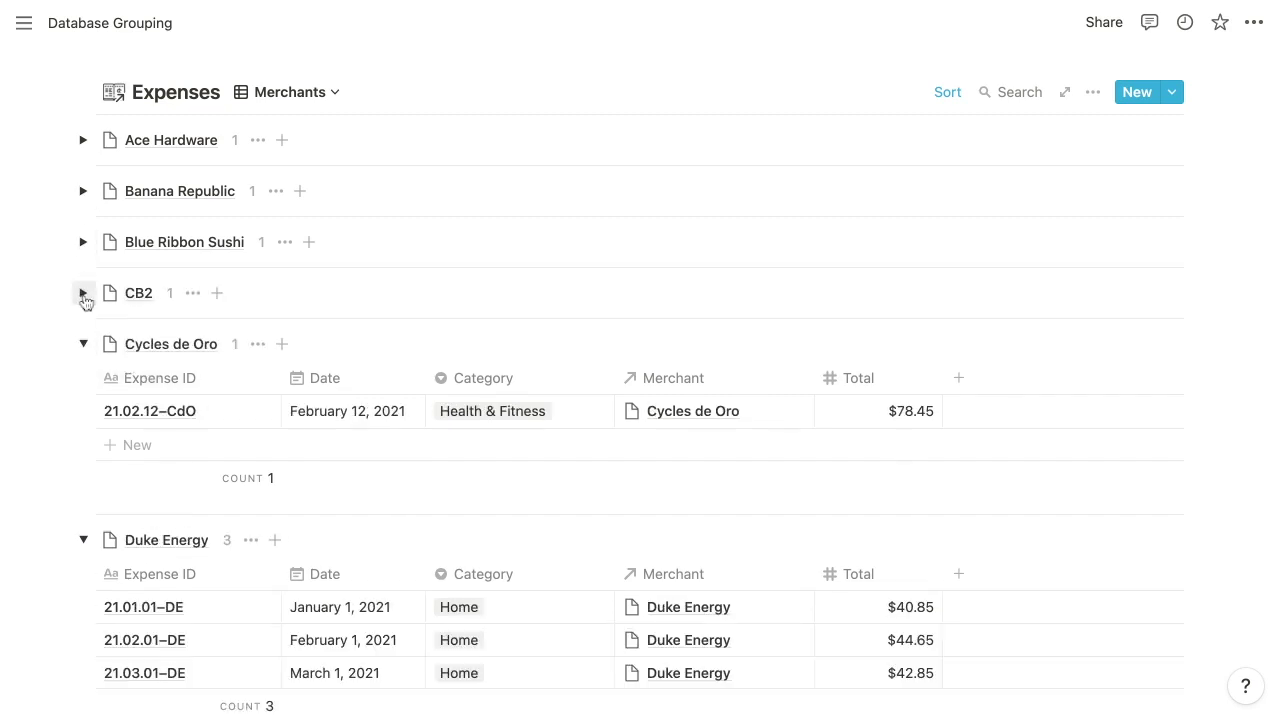
click(84, 344)
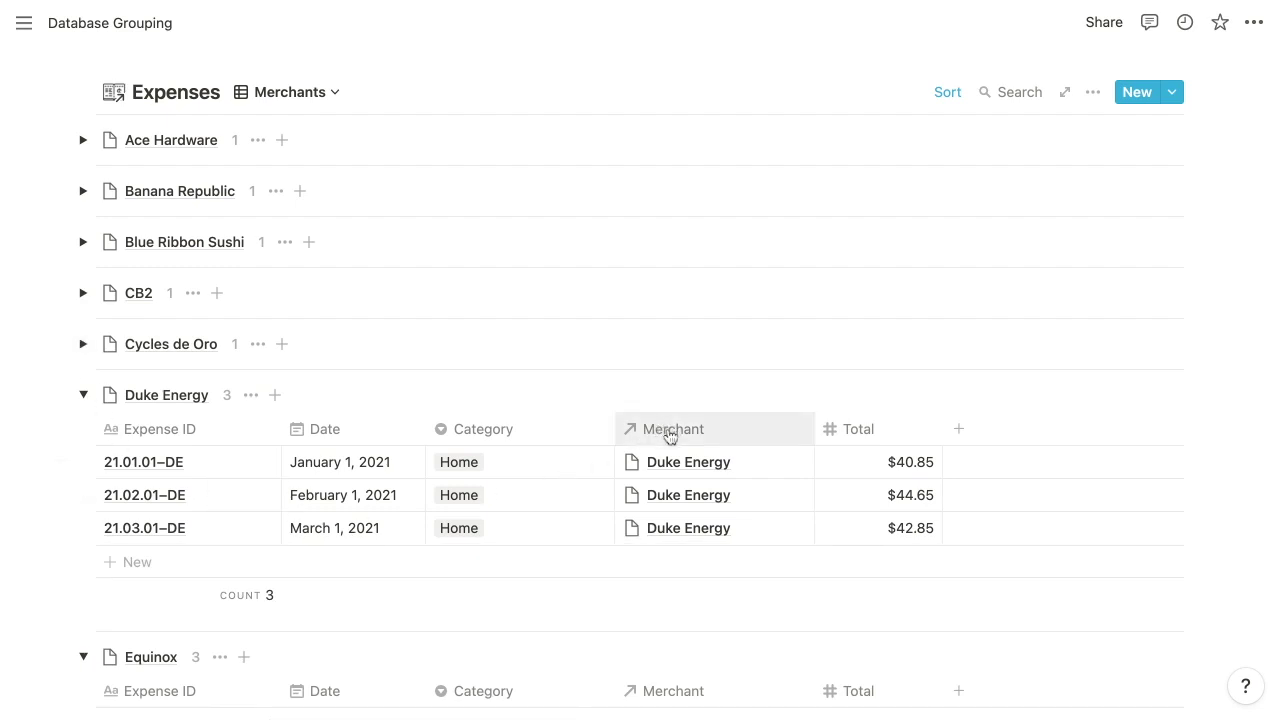
- Hide the Merchant property in the Merchants view and undo that change
click(670, 436)
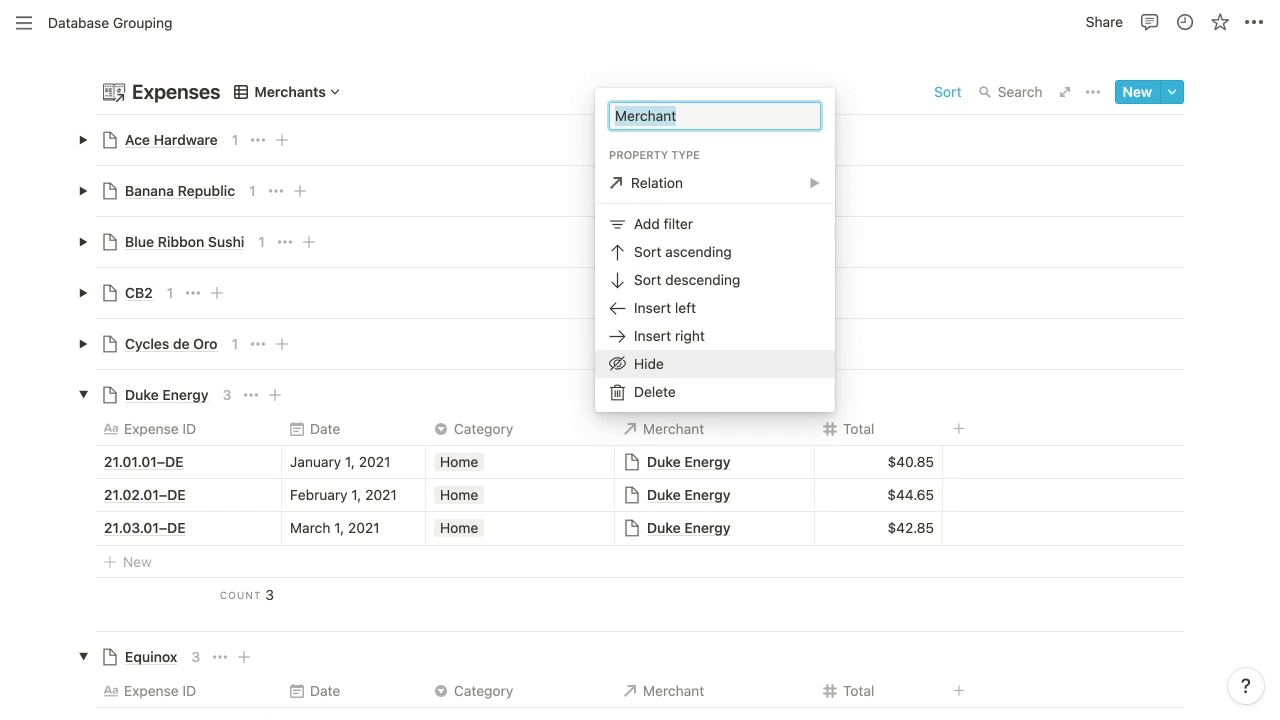
click(645, 364)
key(super+z)
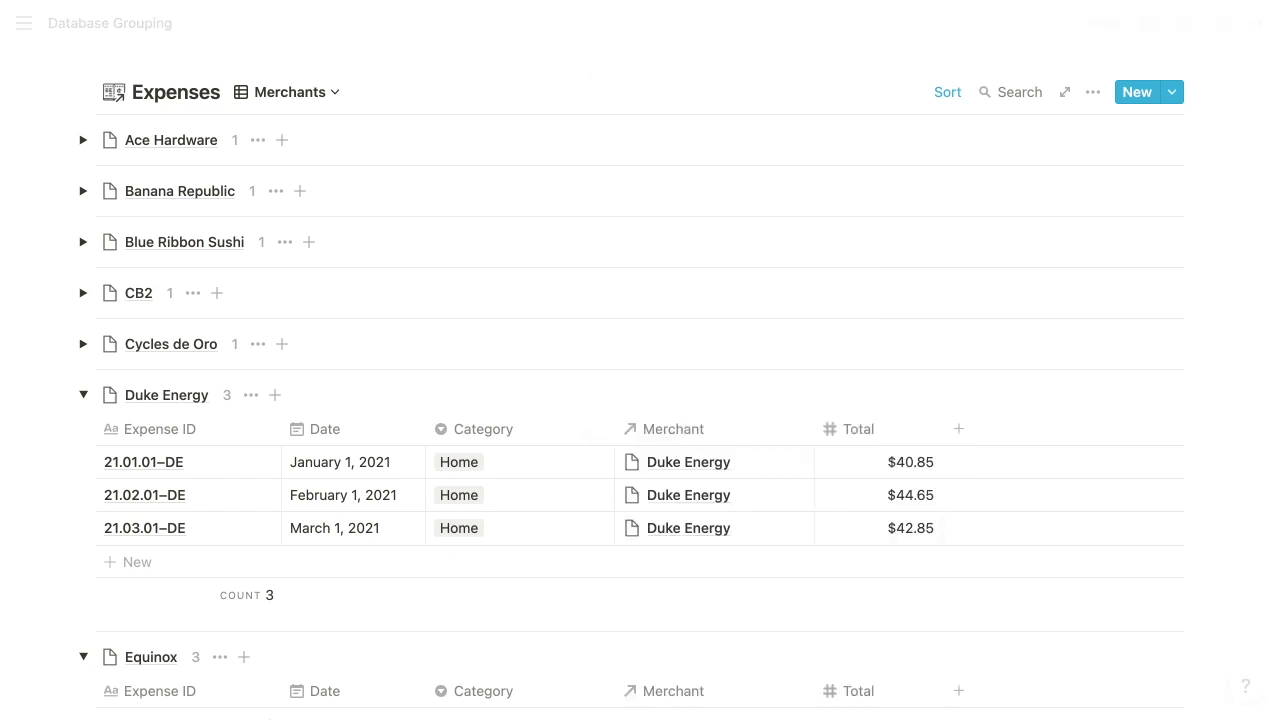
- Duplicate the Merchants view of Expenses and rename the copy "Categories"
click(310, 92)
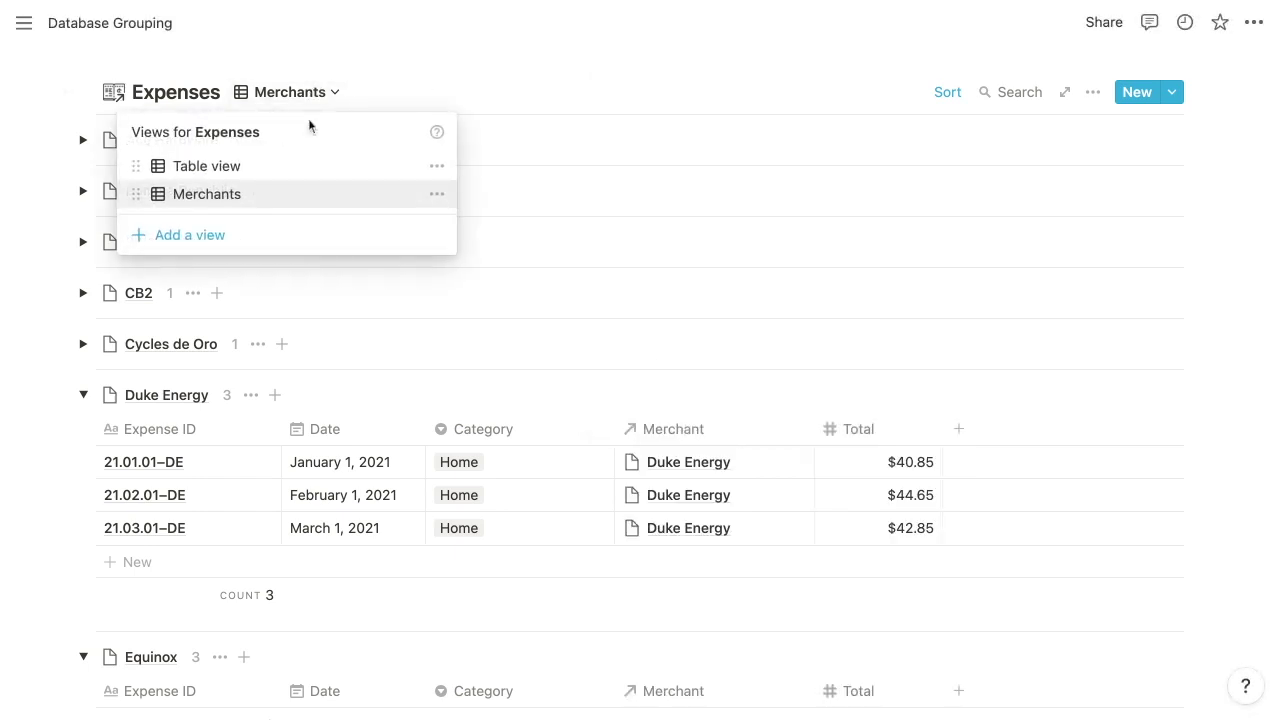
click(437, 194)
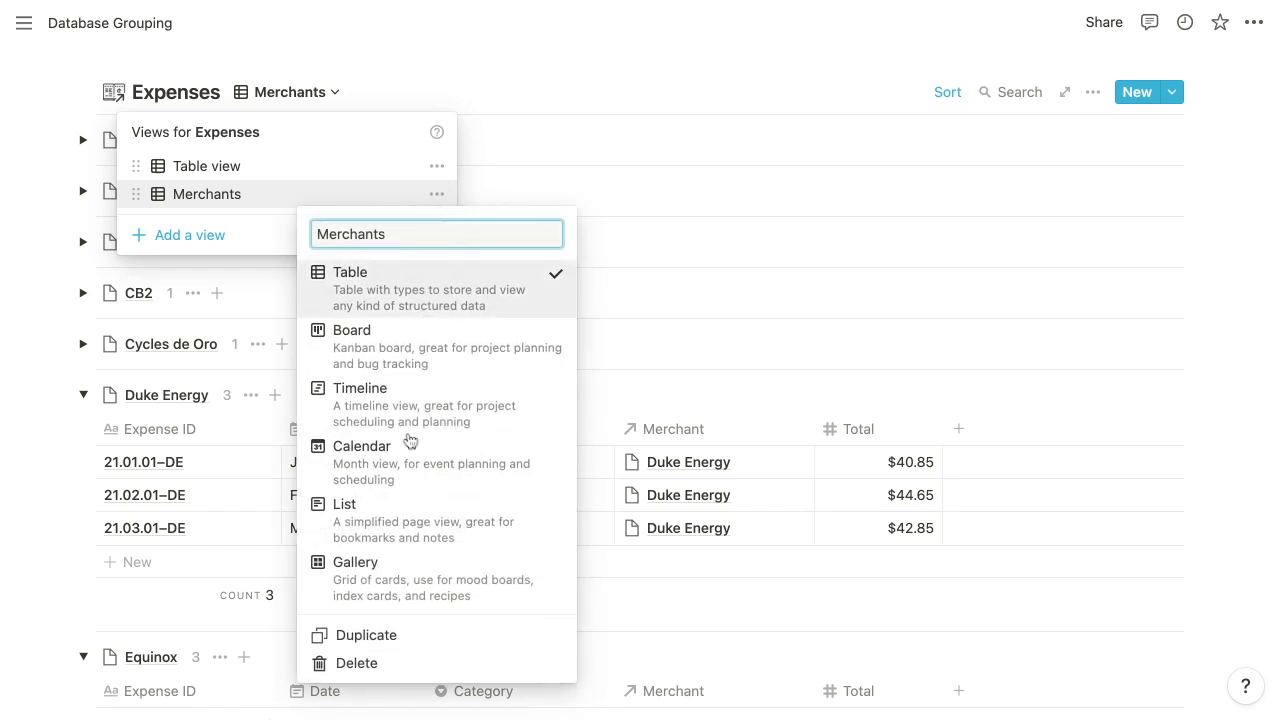
click(394, 638)
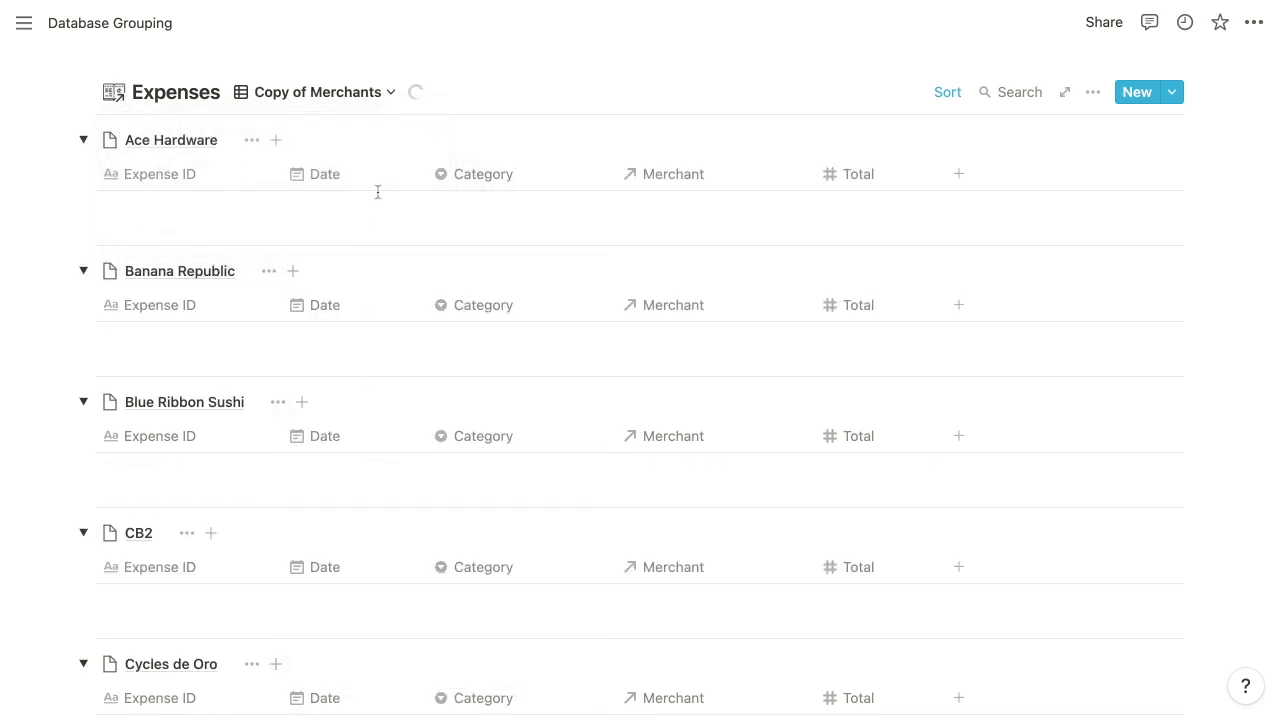
click(390, 92)
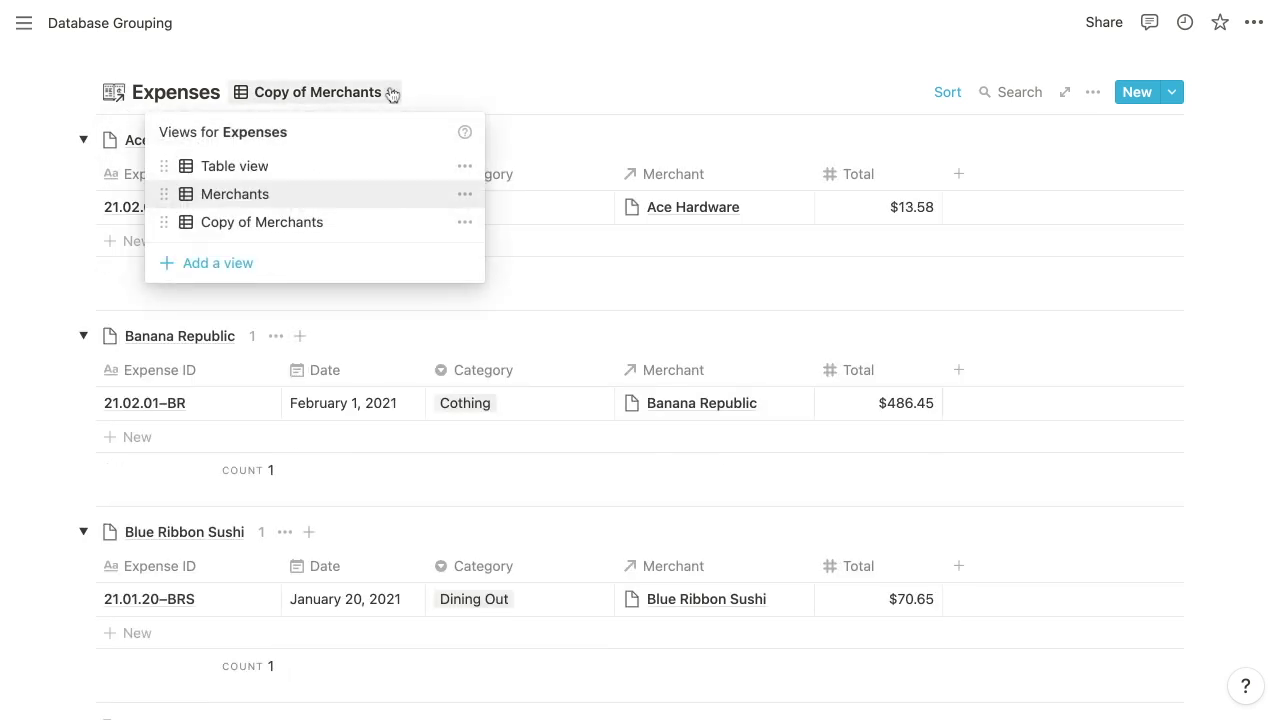
click(464, 223)
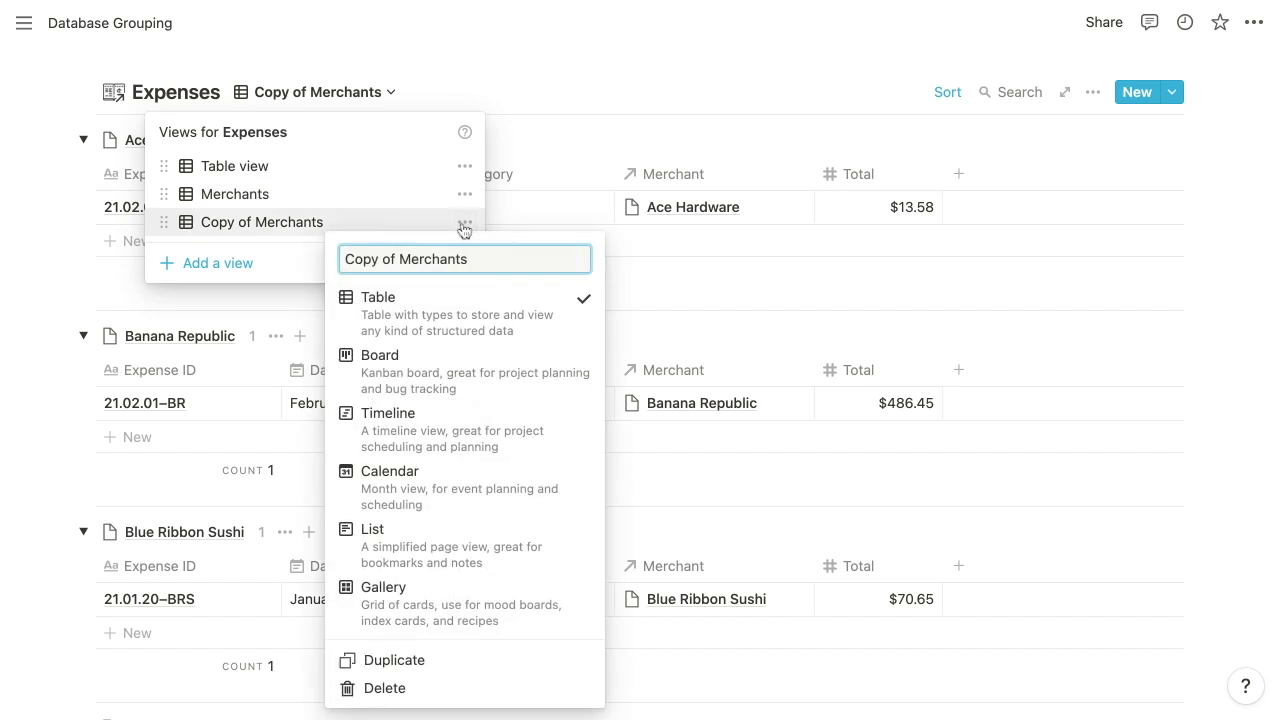
key(ctrl+a)
text(Cate)
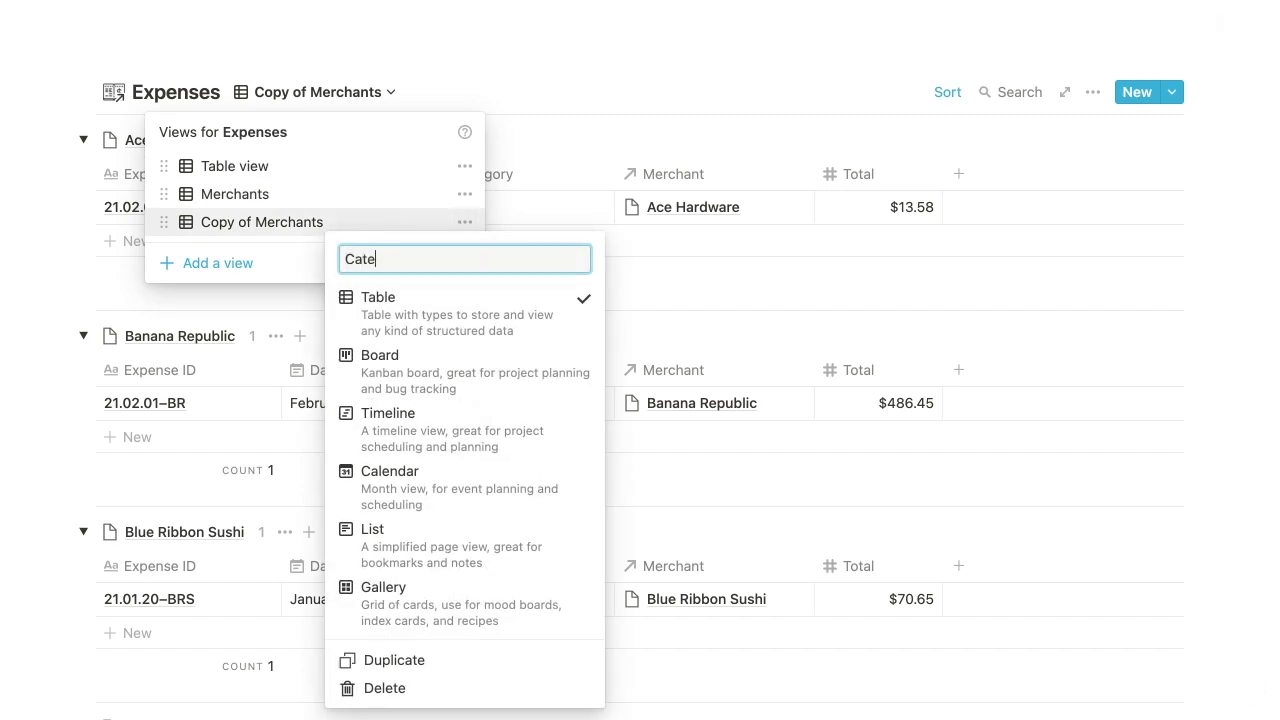
key(Return)
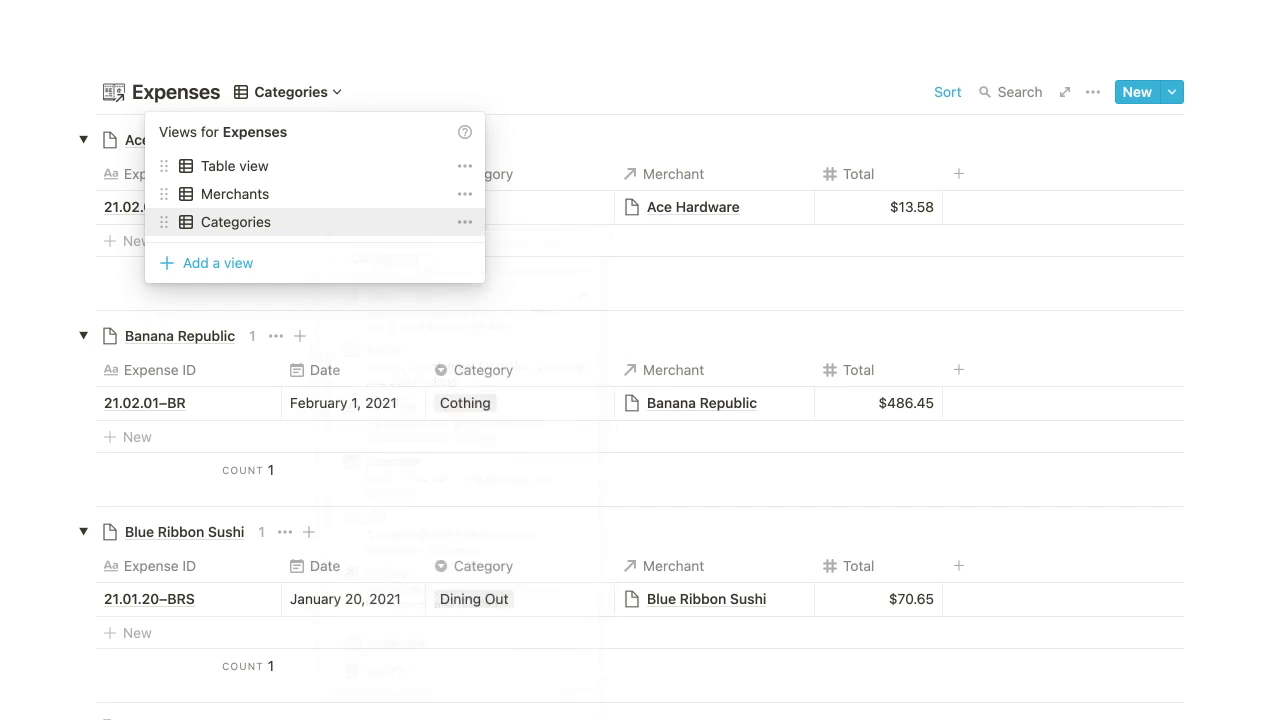
click(629, 78)
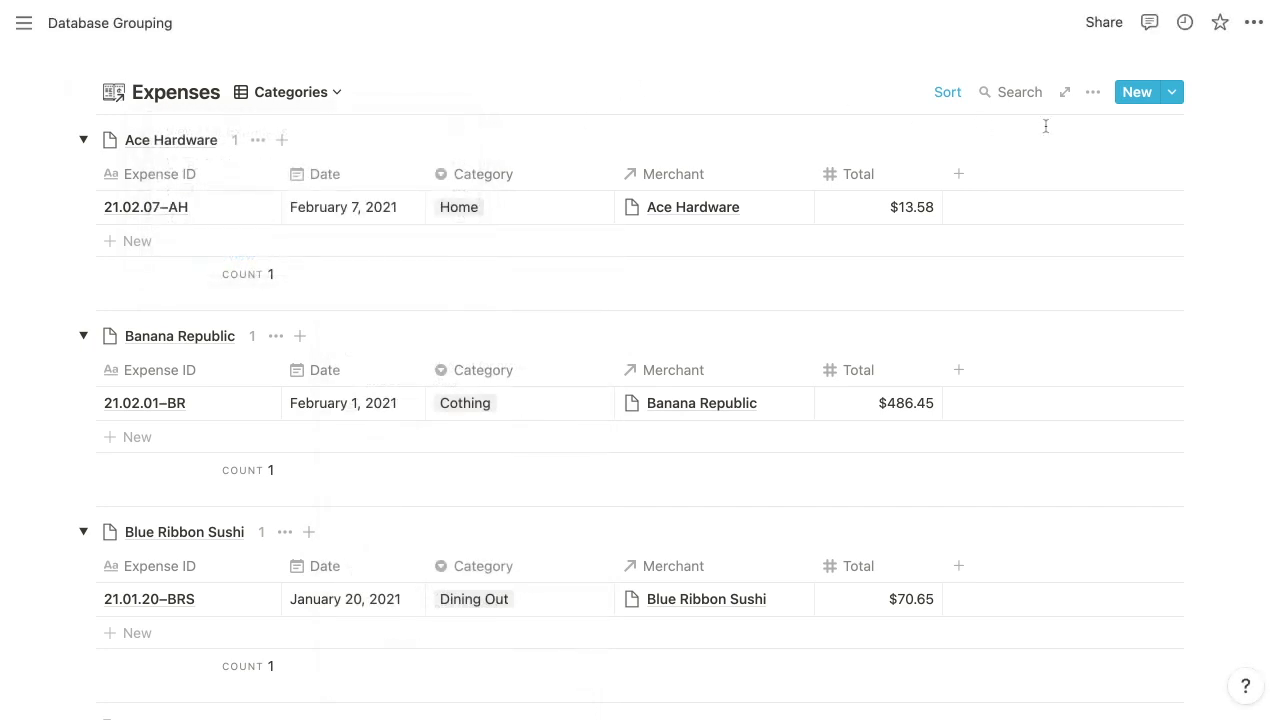
- Group the Categories view by the Category property and hide its empty groups
click(1092, 93)
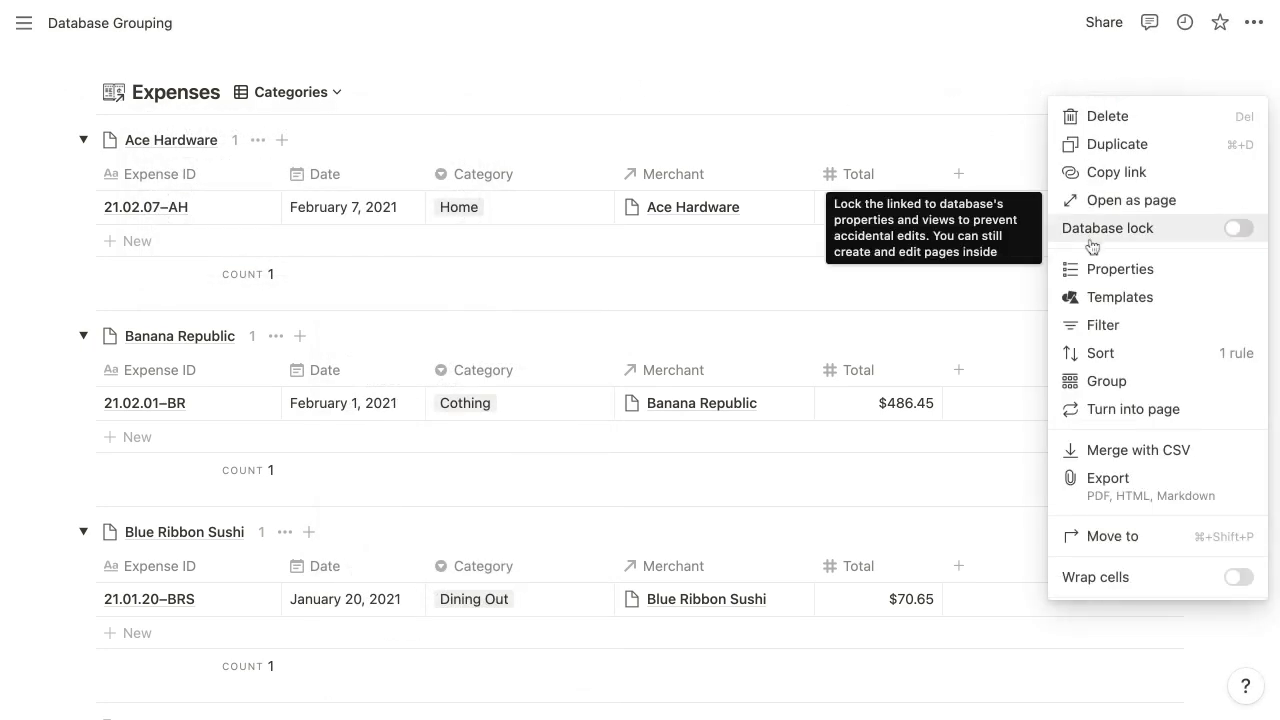
click(1100, 382)
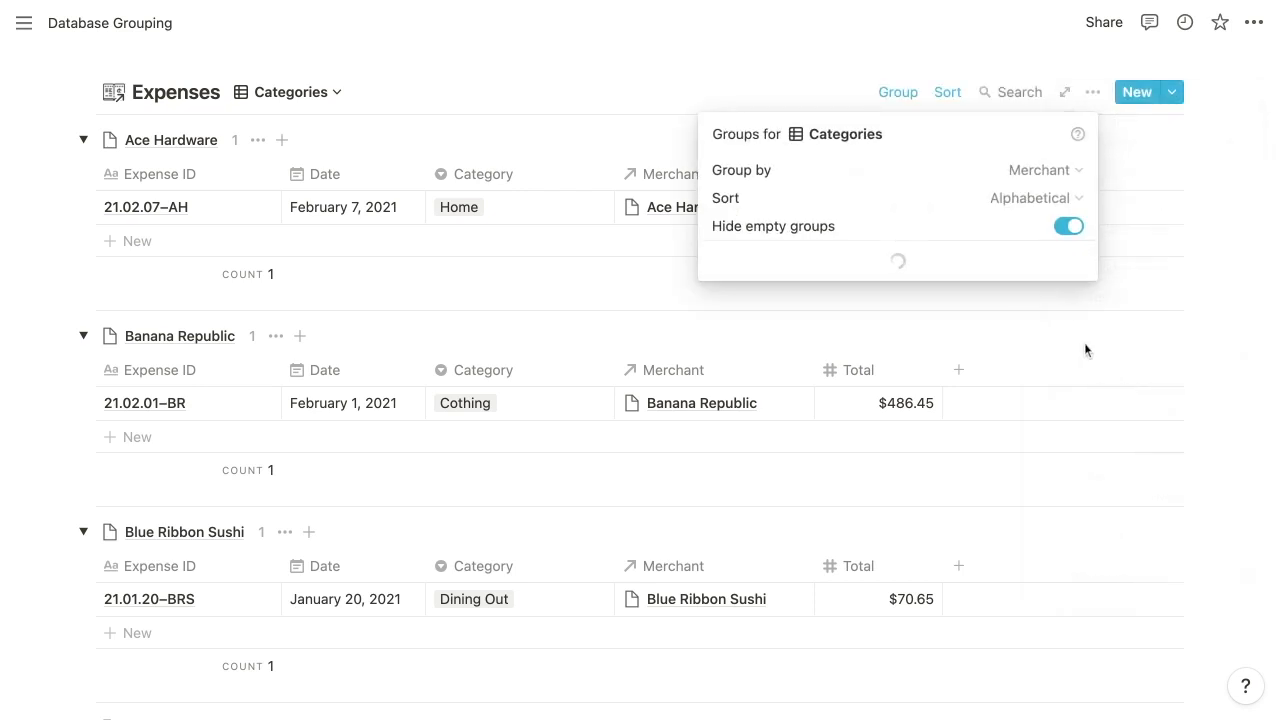
click(1056, 172)
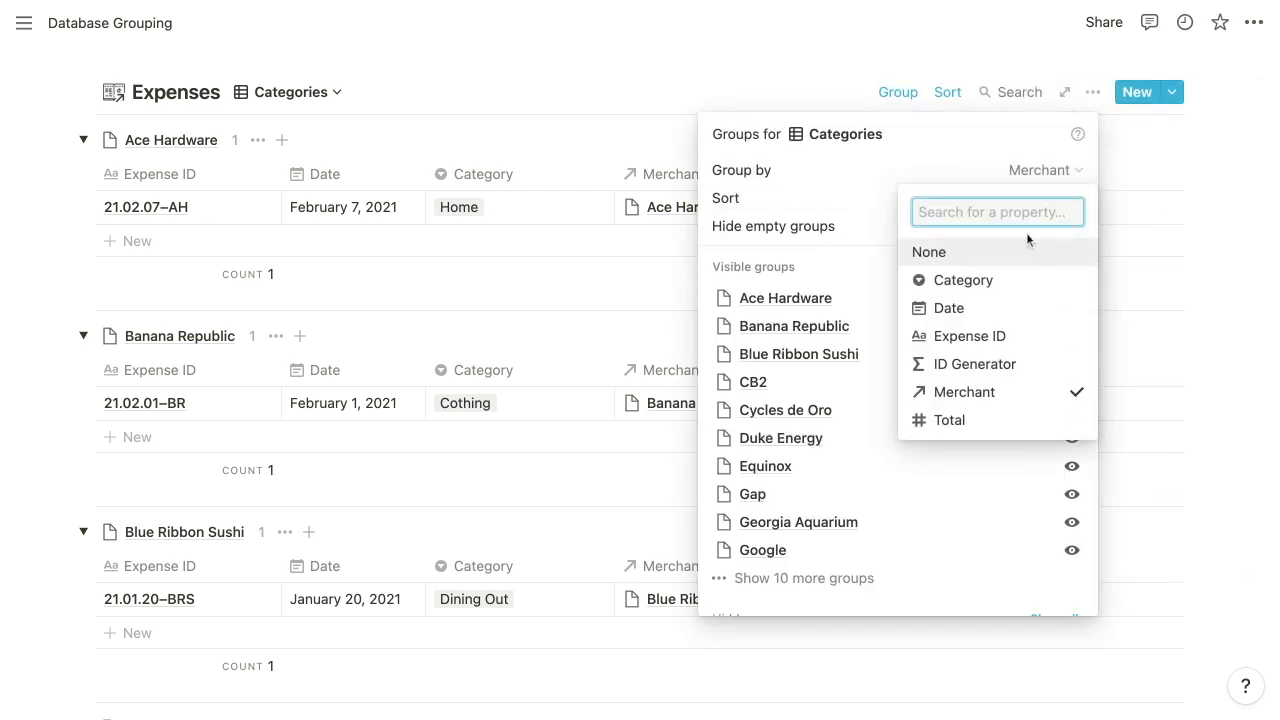
click(1020, 280)
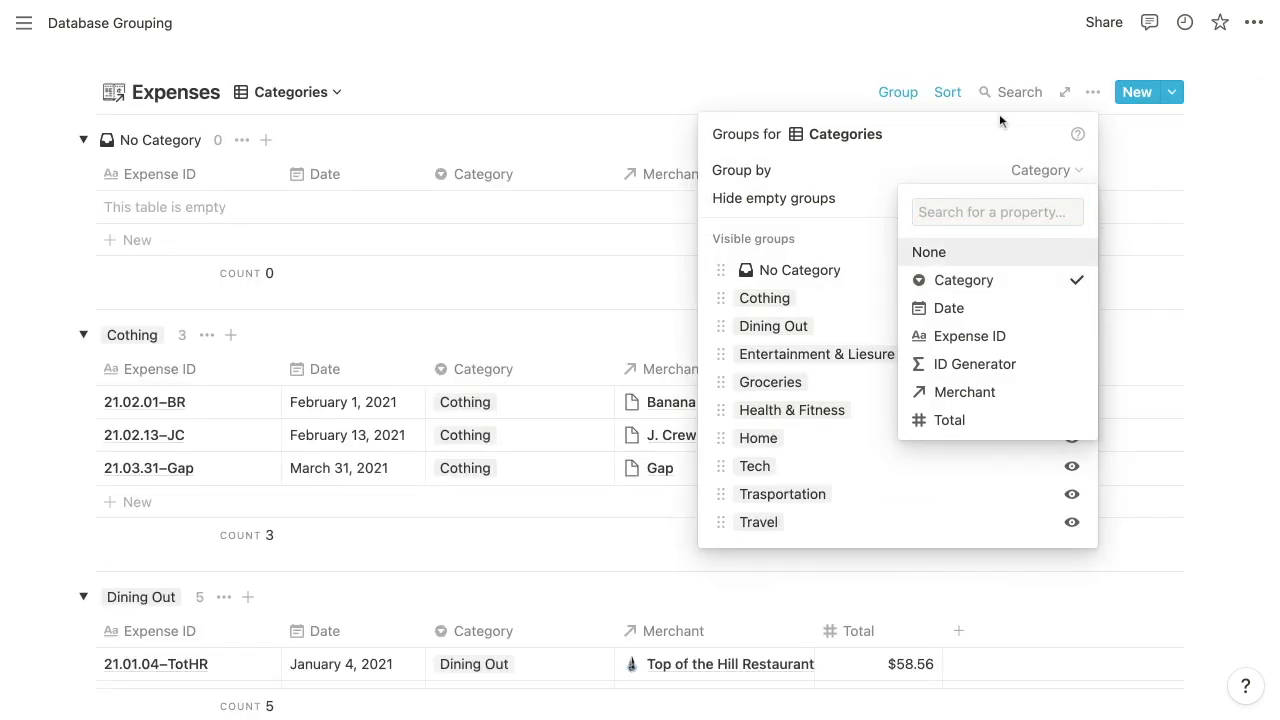
click(999, 113)
click(1074, 203)
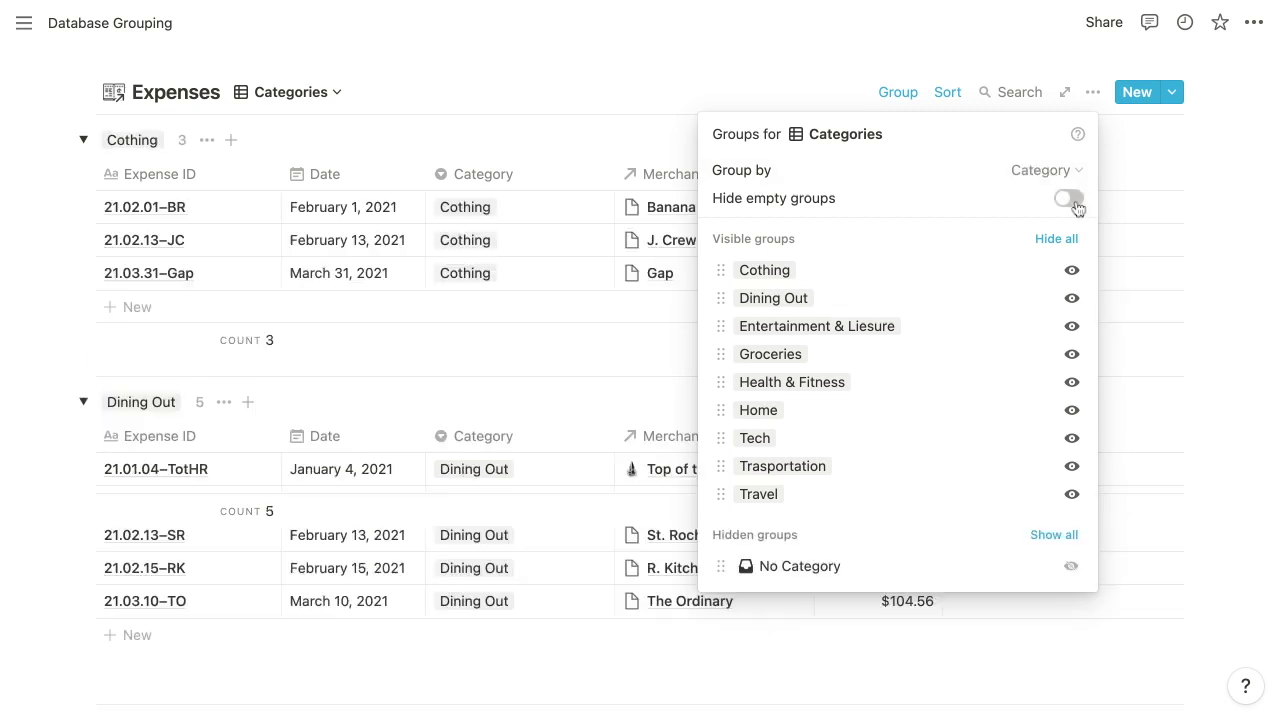
click(688, 40)
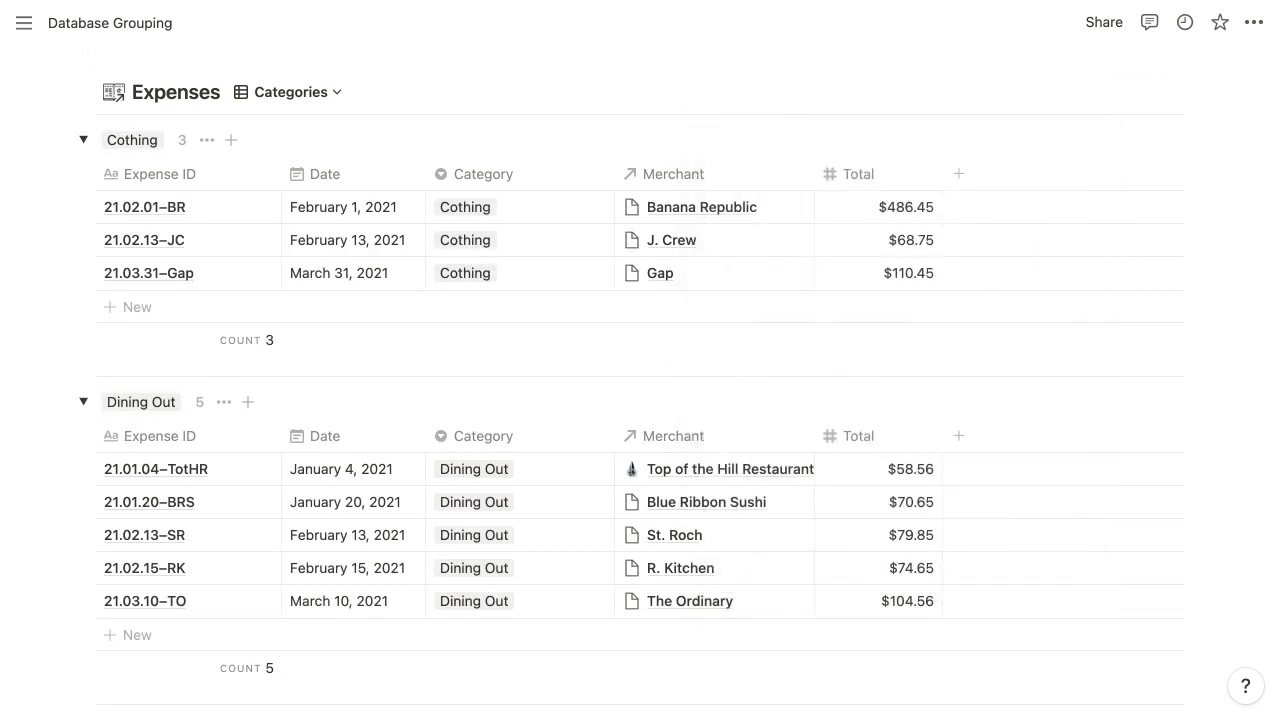
- Try hiding the Category property in the Categories view
click(480, 184)
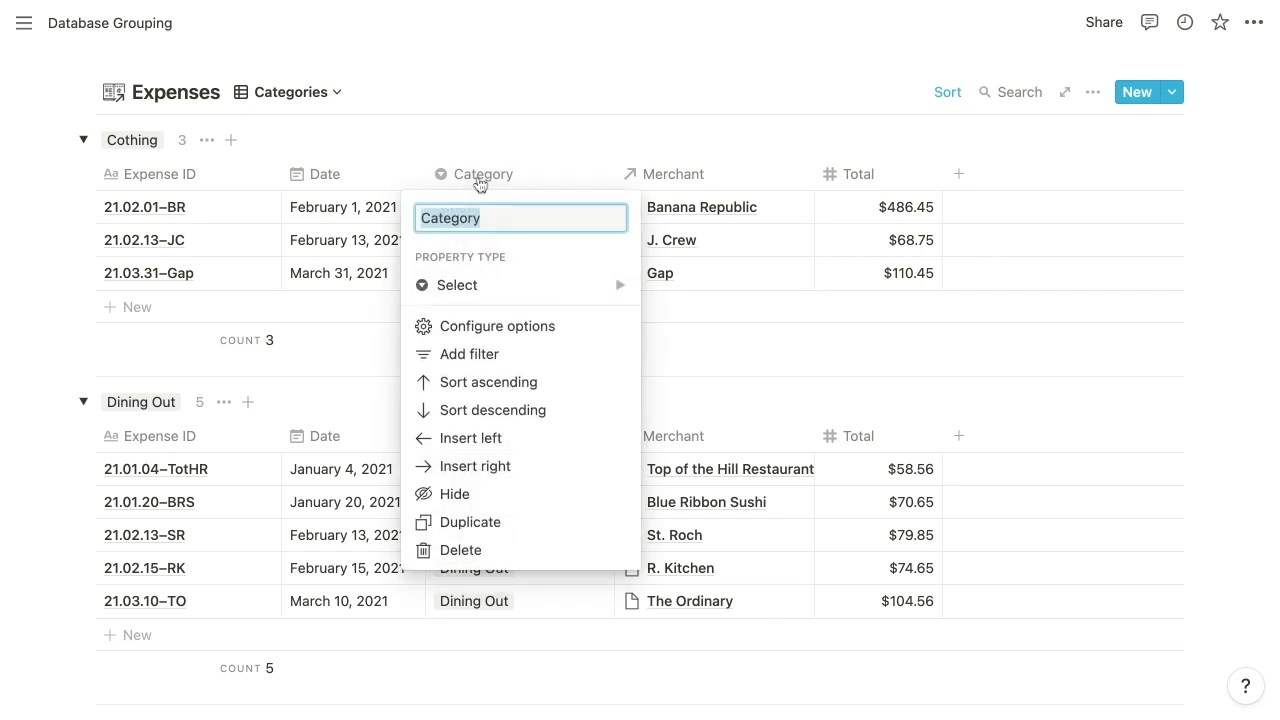
click(471, 497)
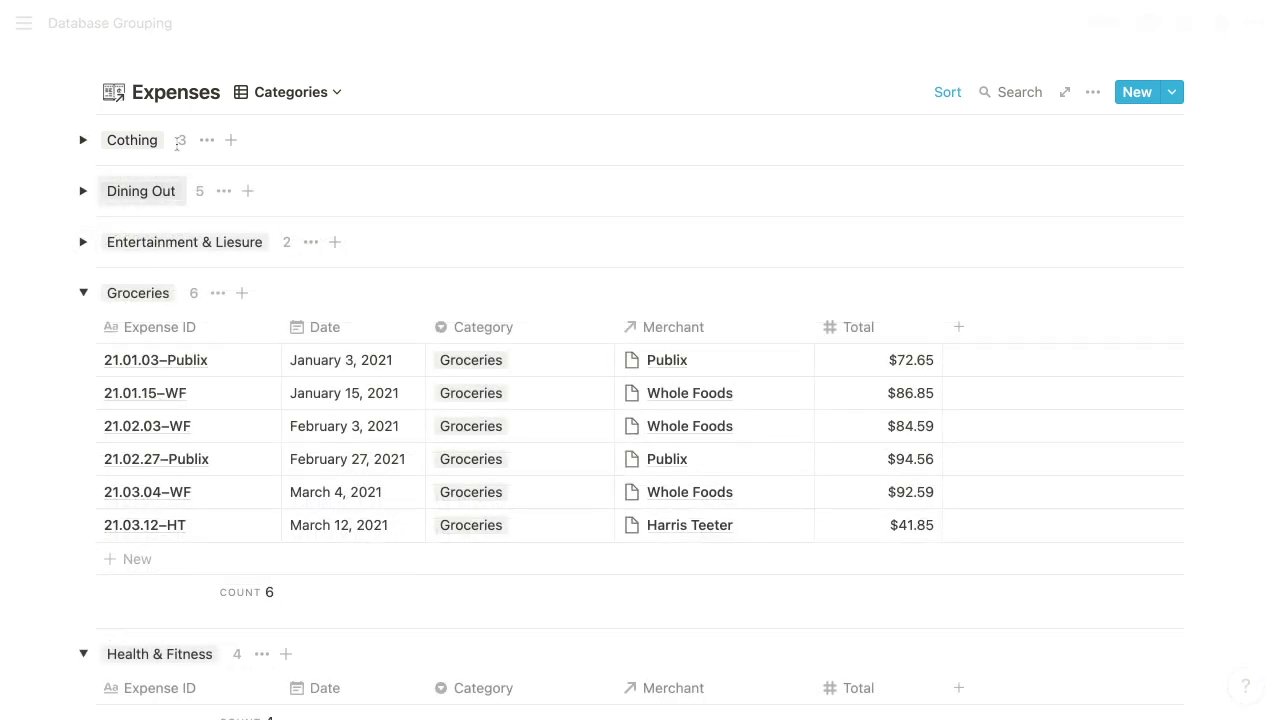
- Duplicate the Categories view of Expenses and rename the copy "Months"
click(311, 92)
click(435, 222)
click(378, 662)
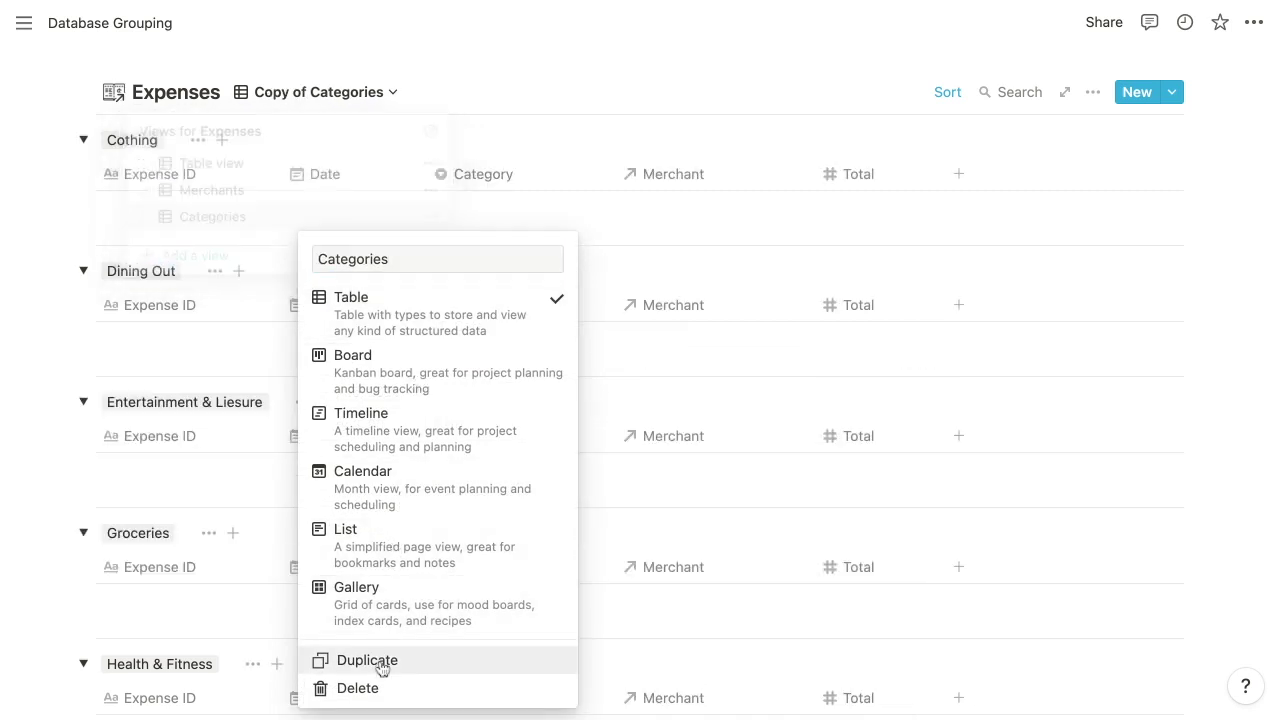
click(396, 96)
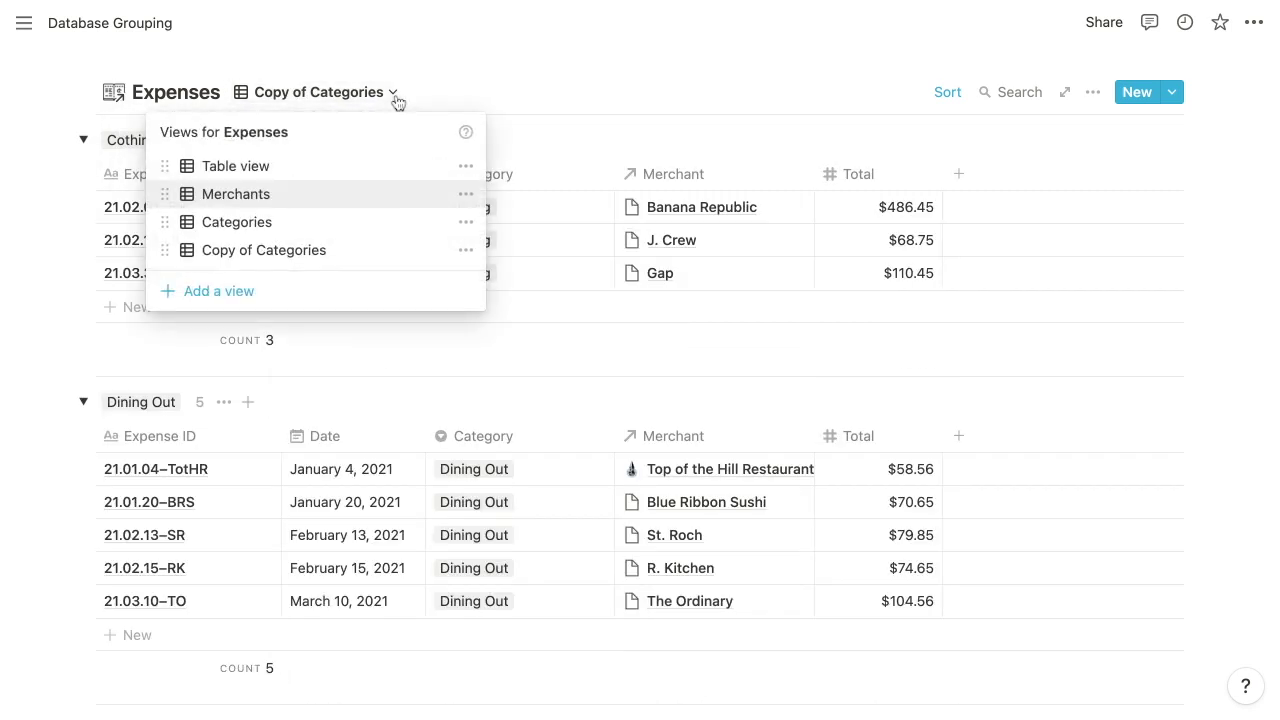
click(466, 251)
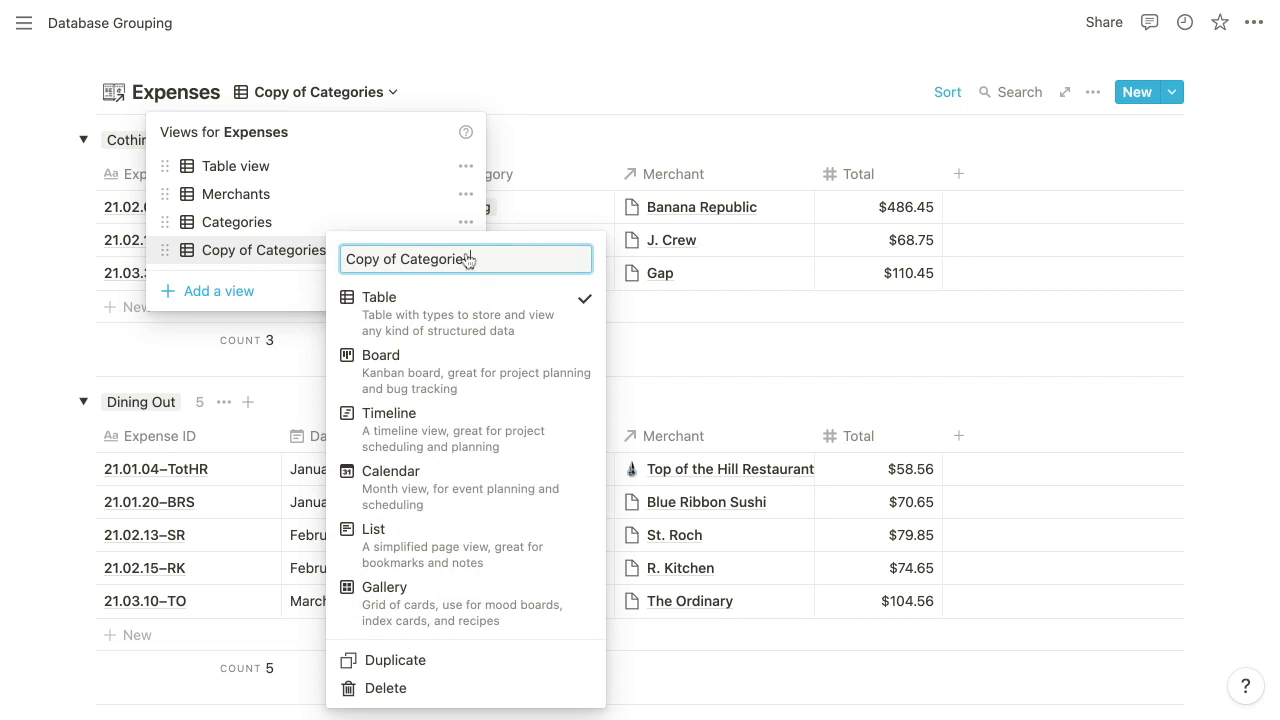
key(ctrl+a)
text(Mon)
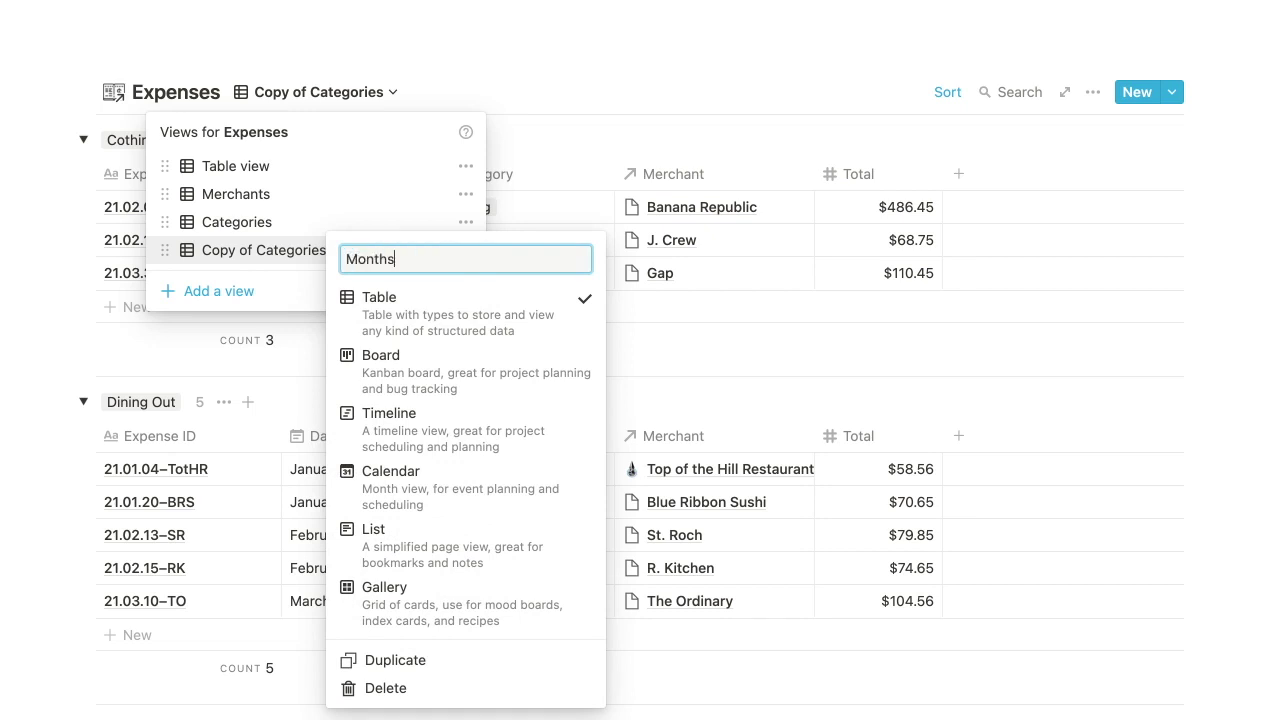
key(Return)
click(783, 77)
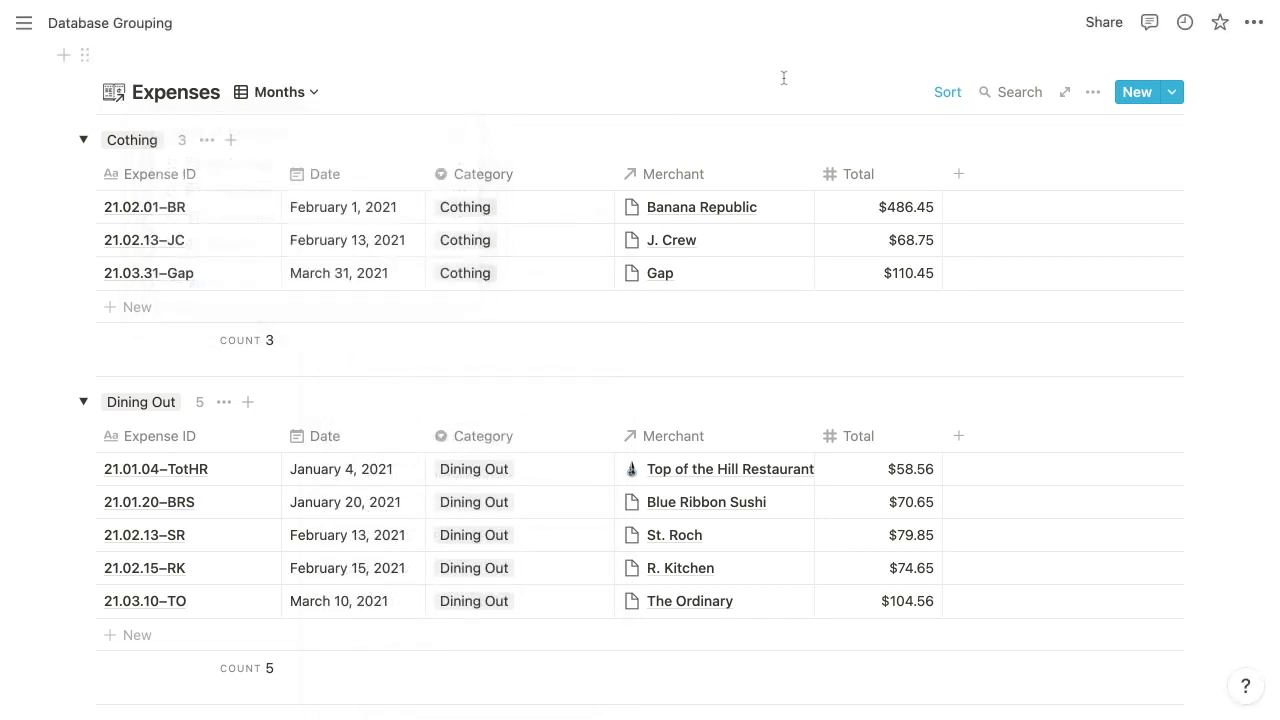
- Group the Months view by the Date property at Month intervals and hide its empty groups
click(1094, 95)
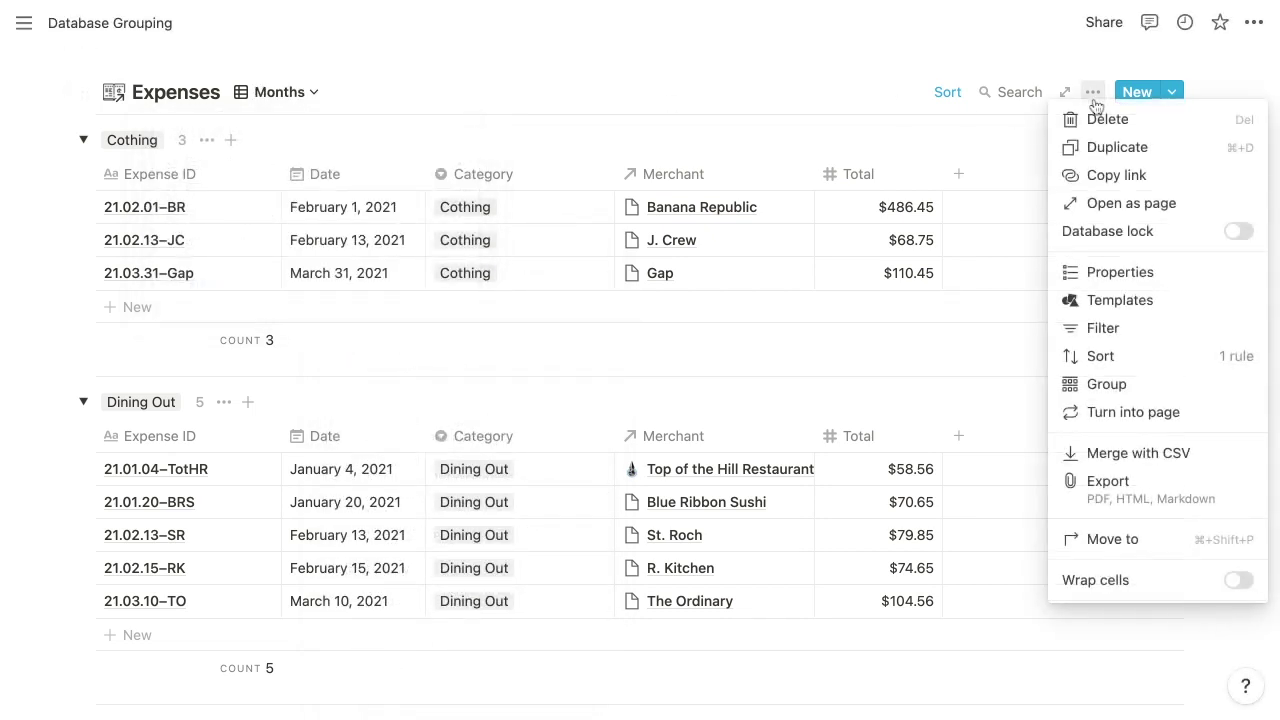
click(1100, 388)
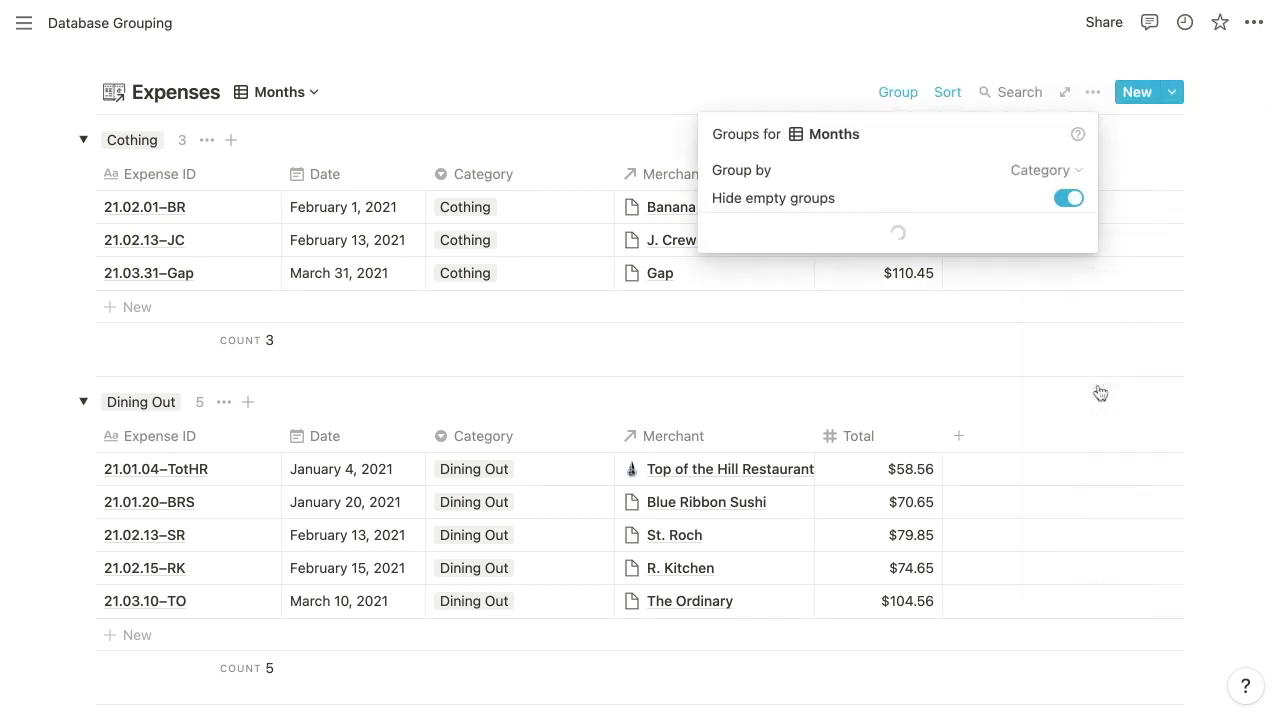
click(1053, 178)
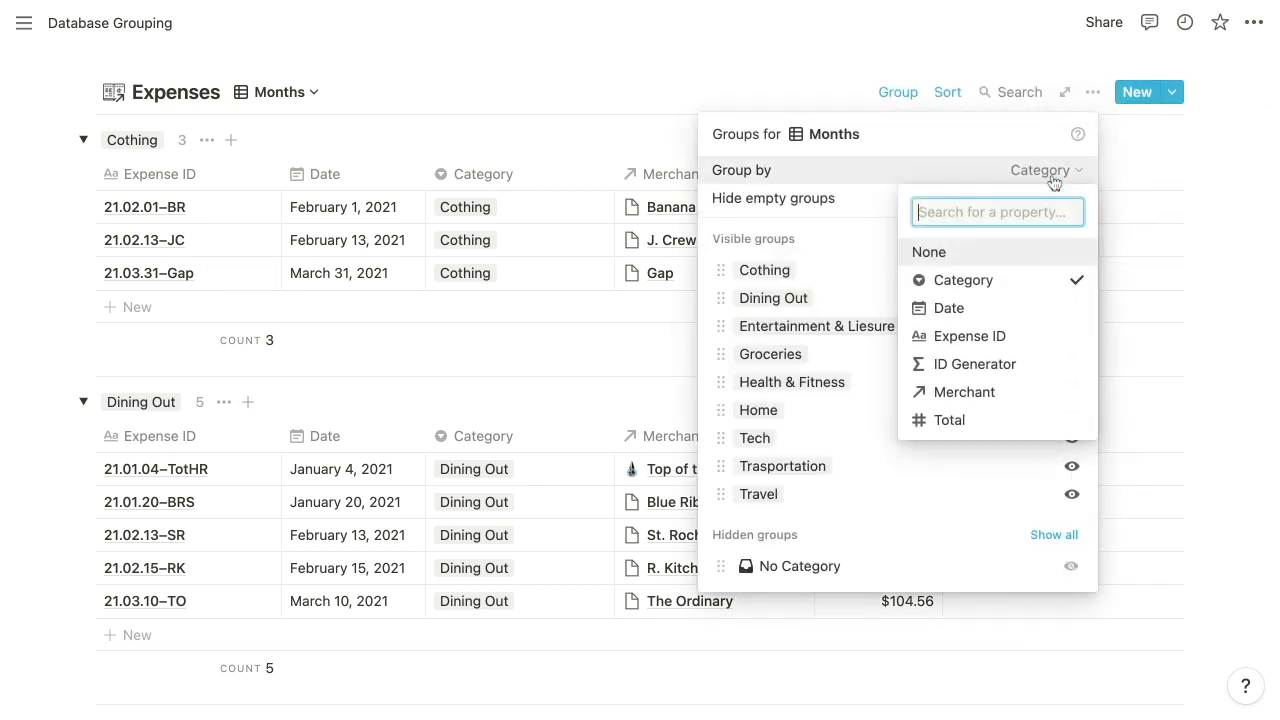
click(1005, 310)
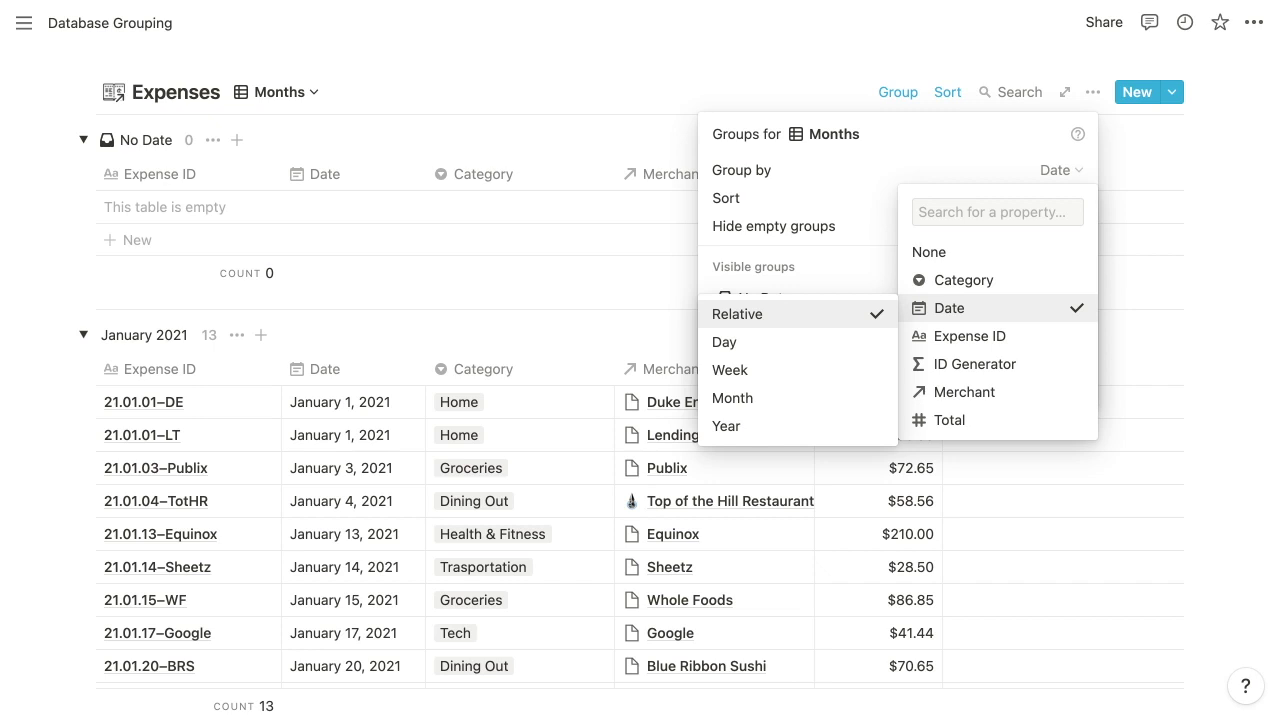
click(786, 401)
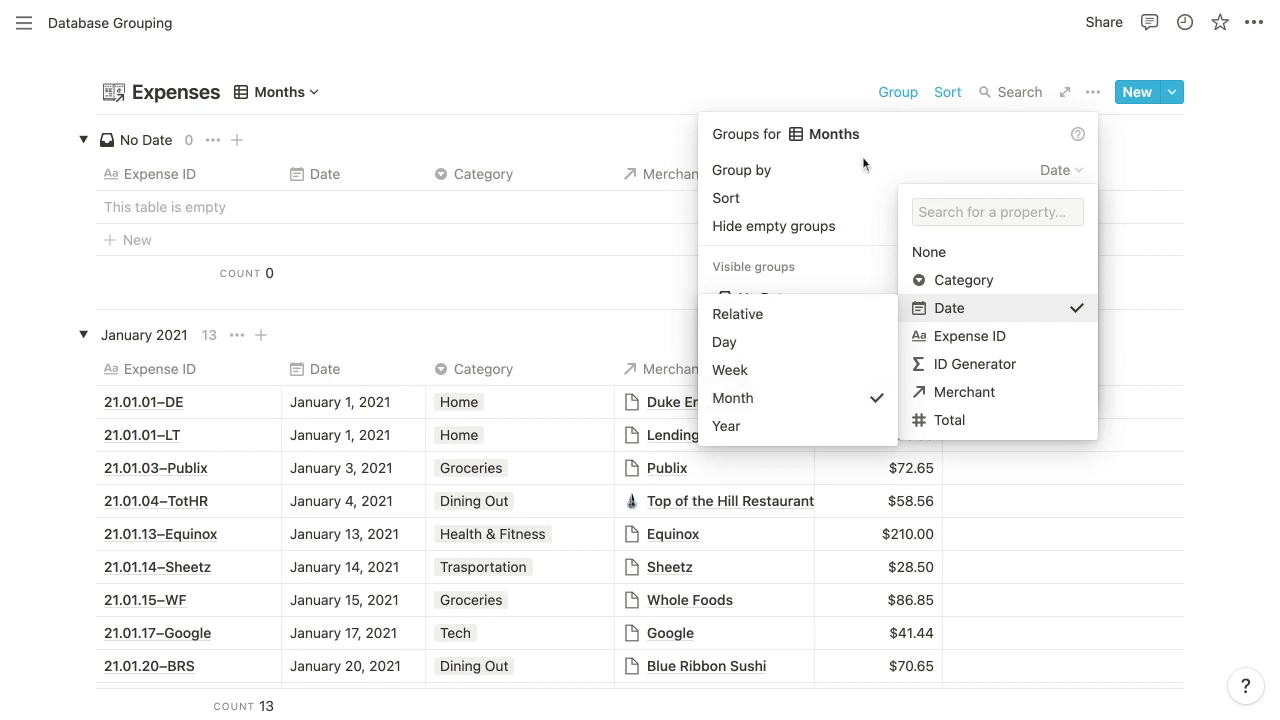
key(Escape)
key(Escape)
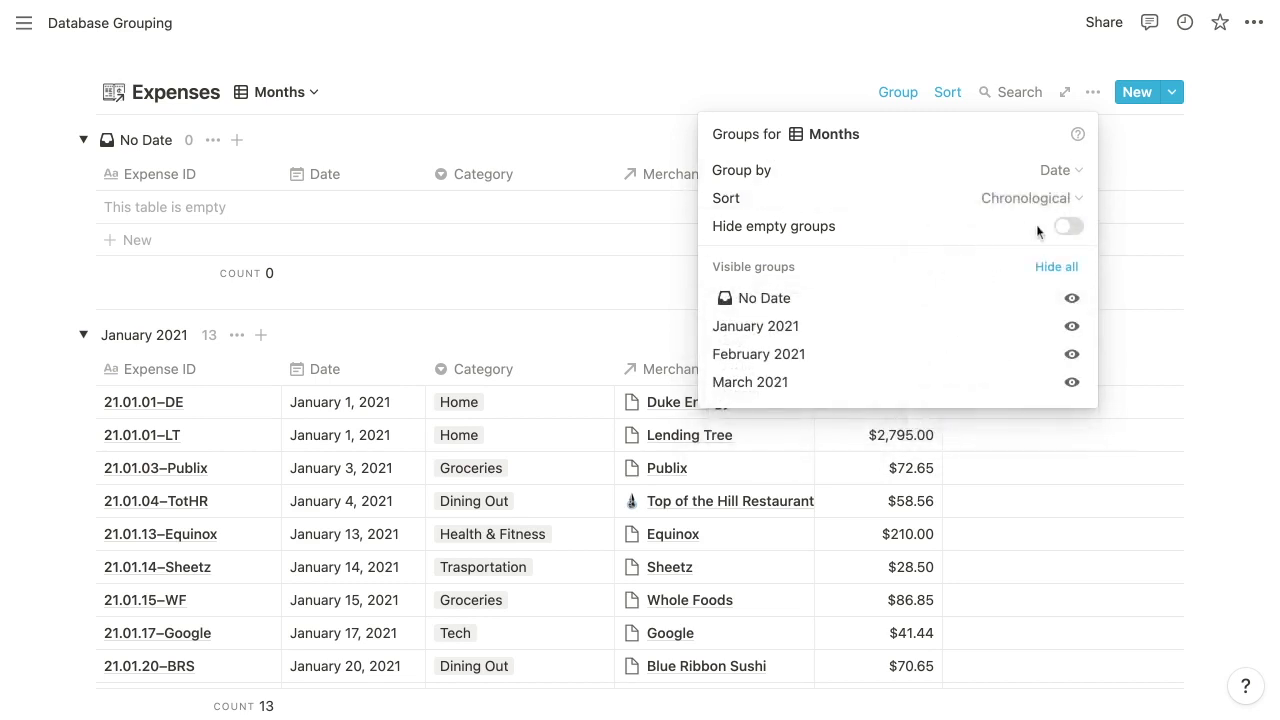
click(1071, 232)
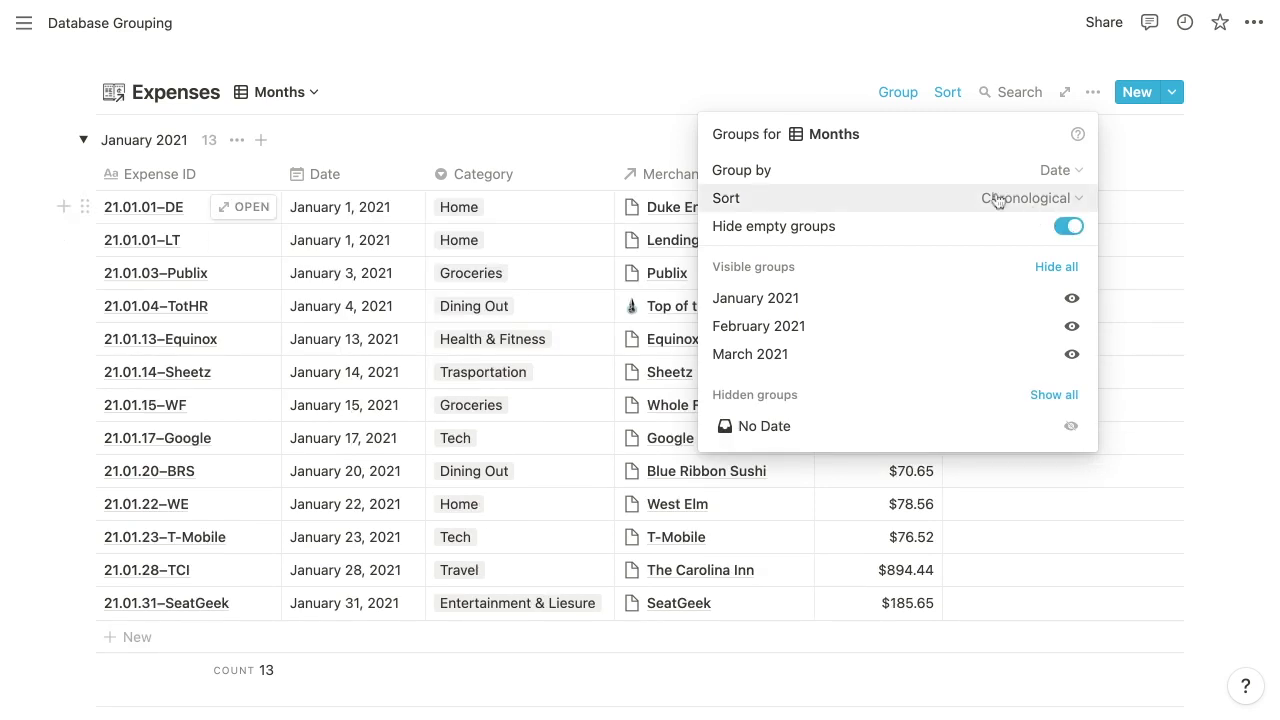
click(718, 64)
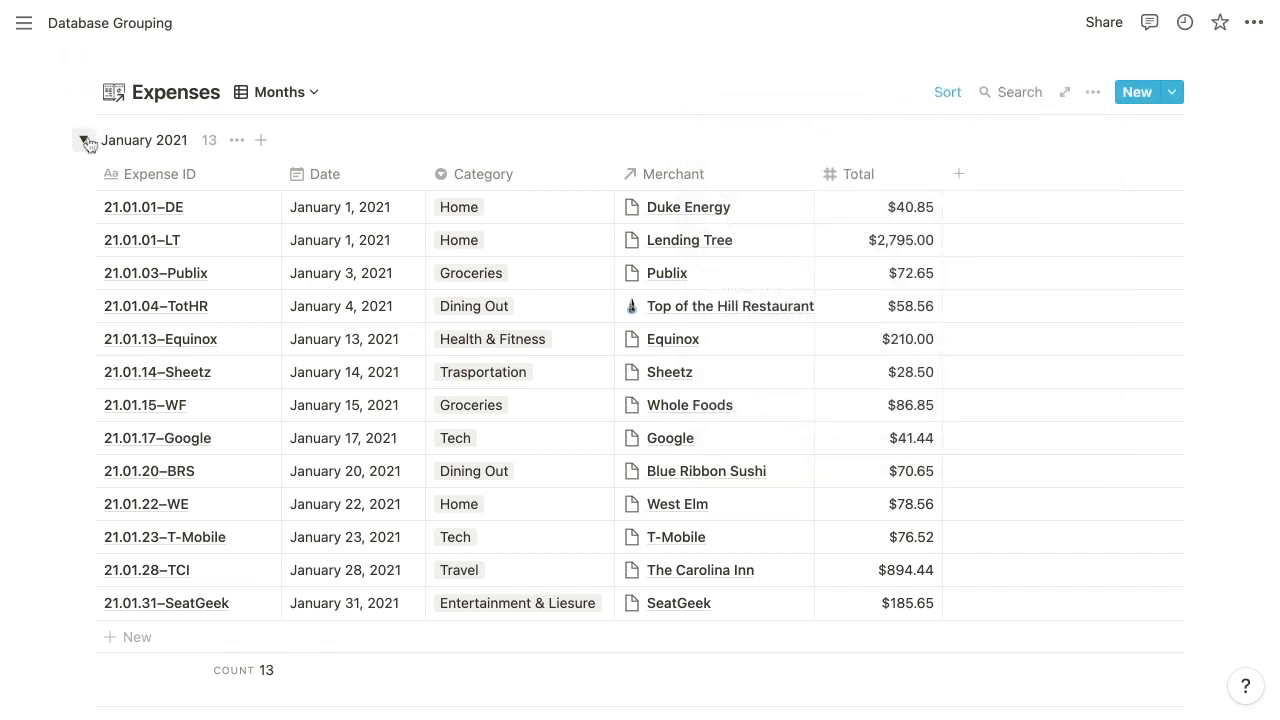
- Collapse the January 2021 and February 2021 groups and expand both again
click(84, 141)
click(84, 191)
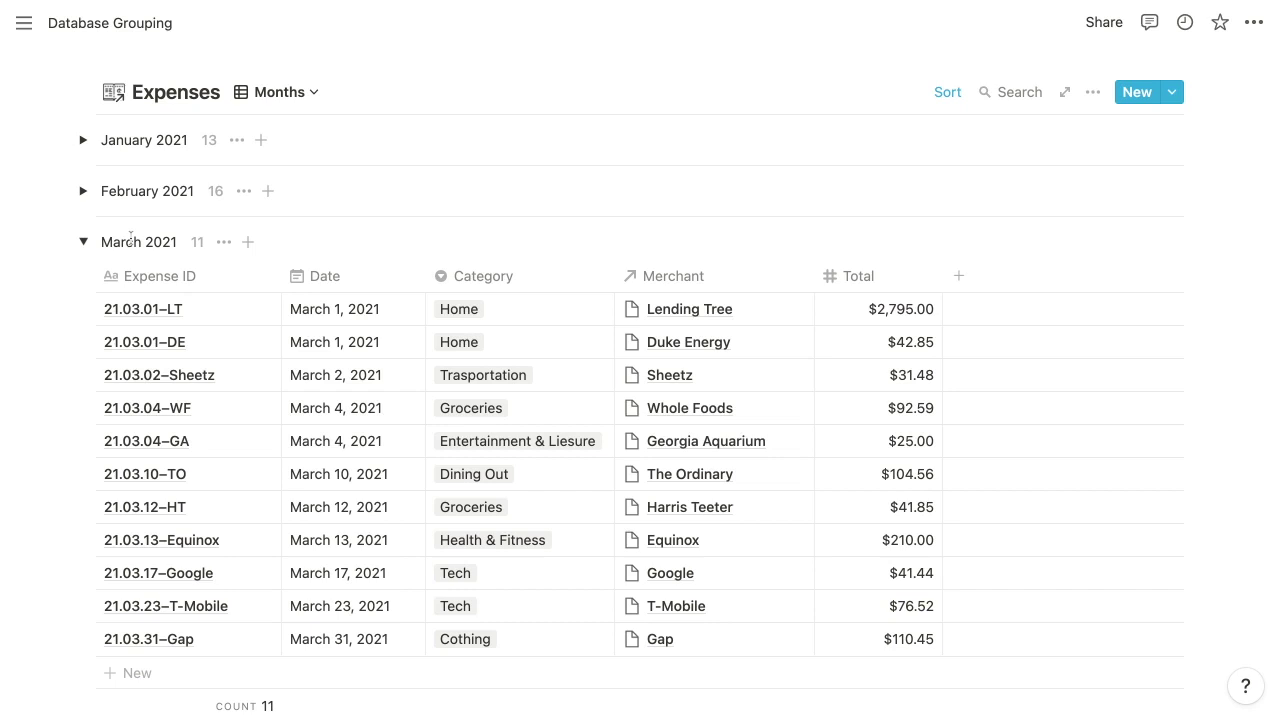
click(84, 191)
click(84, 140)
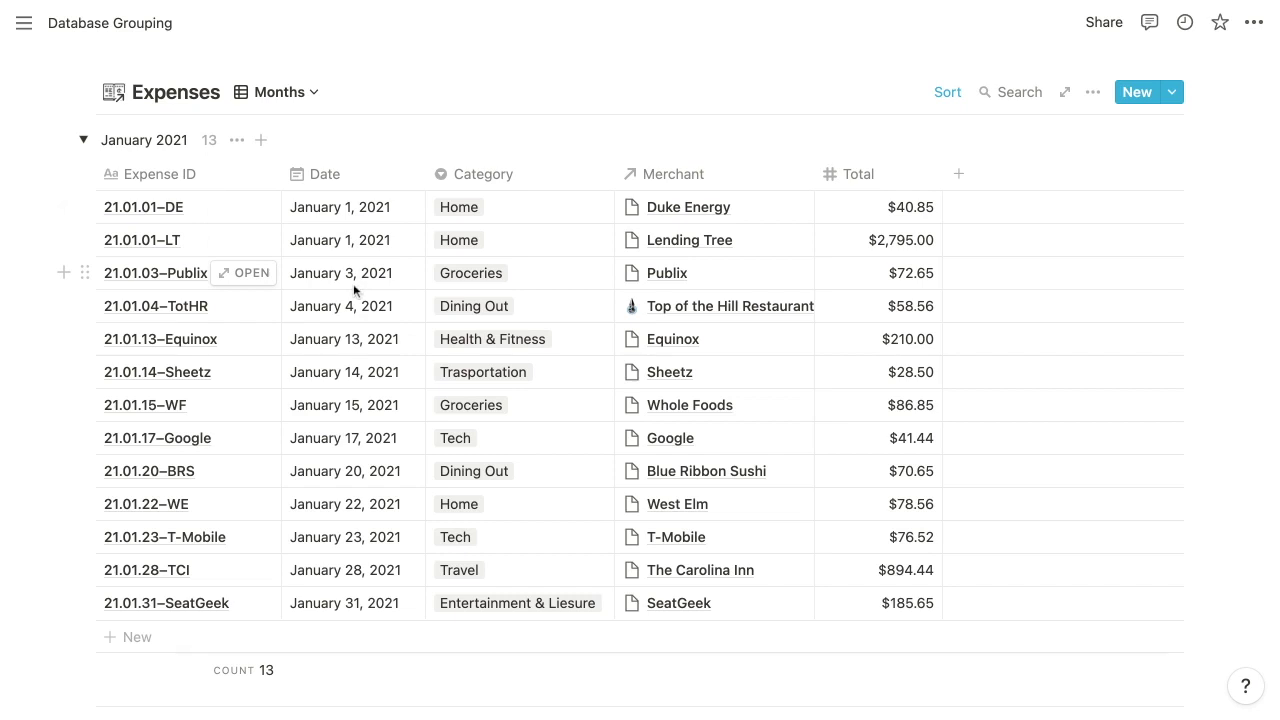
- Duplicate the Months view of Expenses and rename the copy "Price Ranges"
click(316, 94)
click(427, 250)
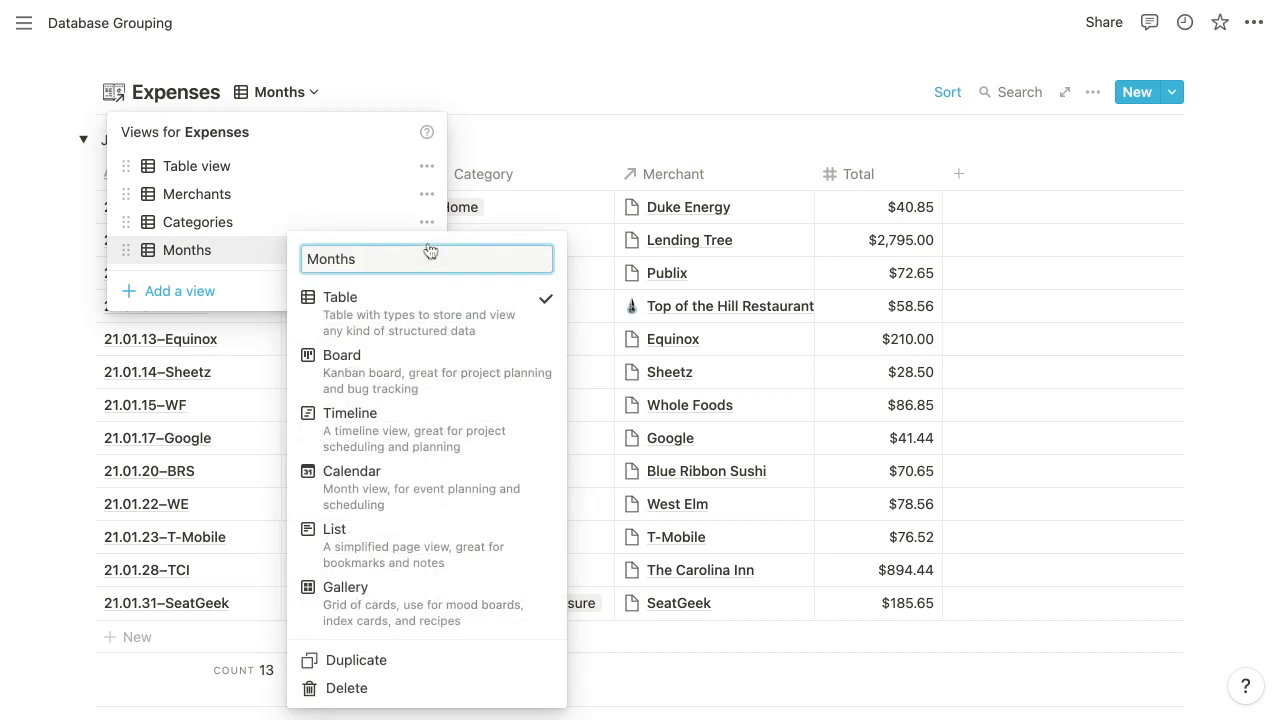
click(393, 660)
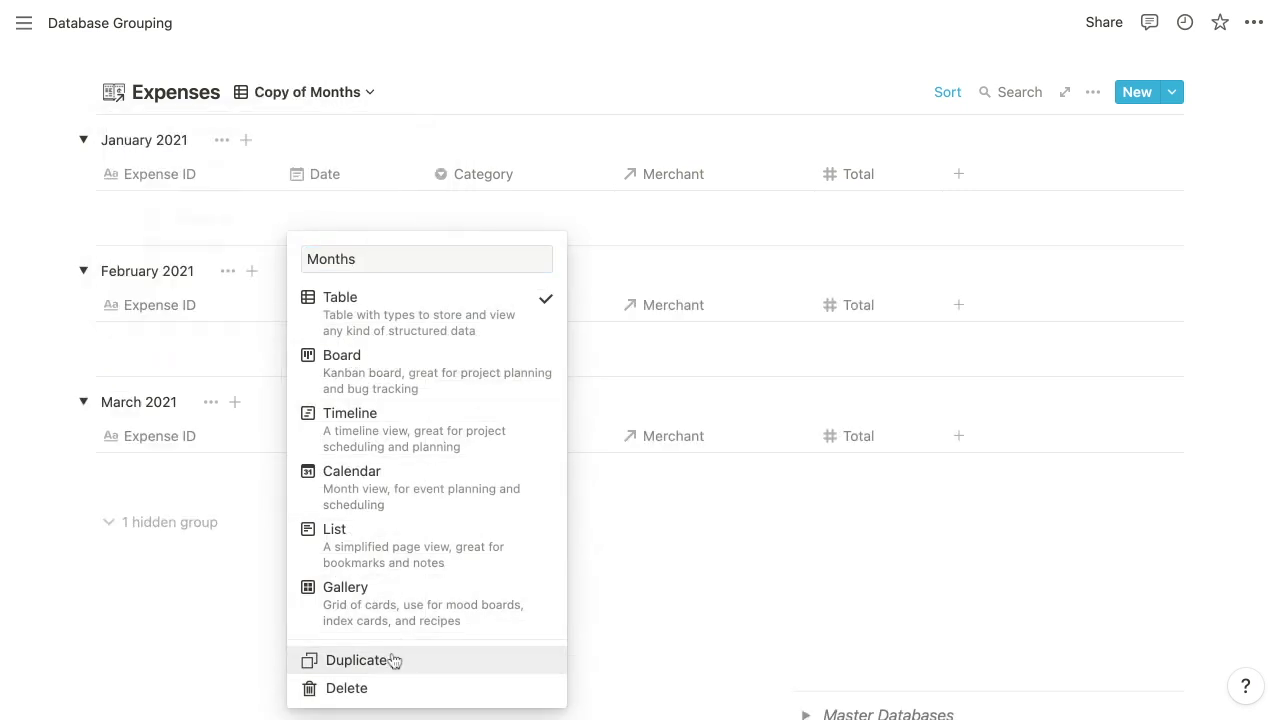
click(310, 95)
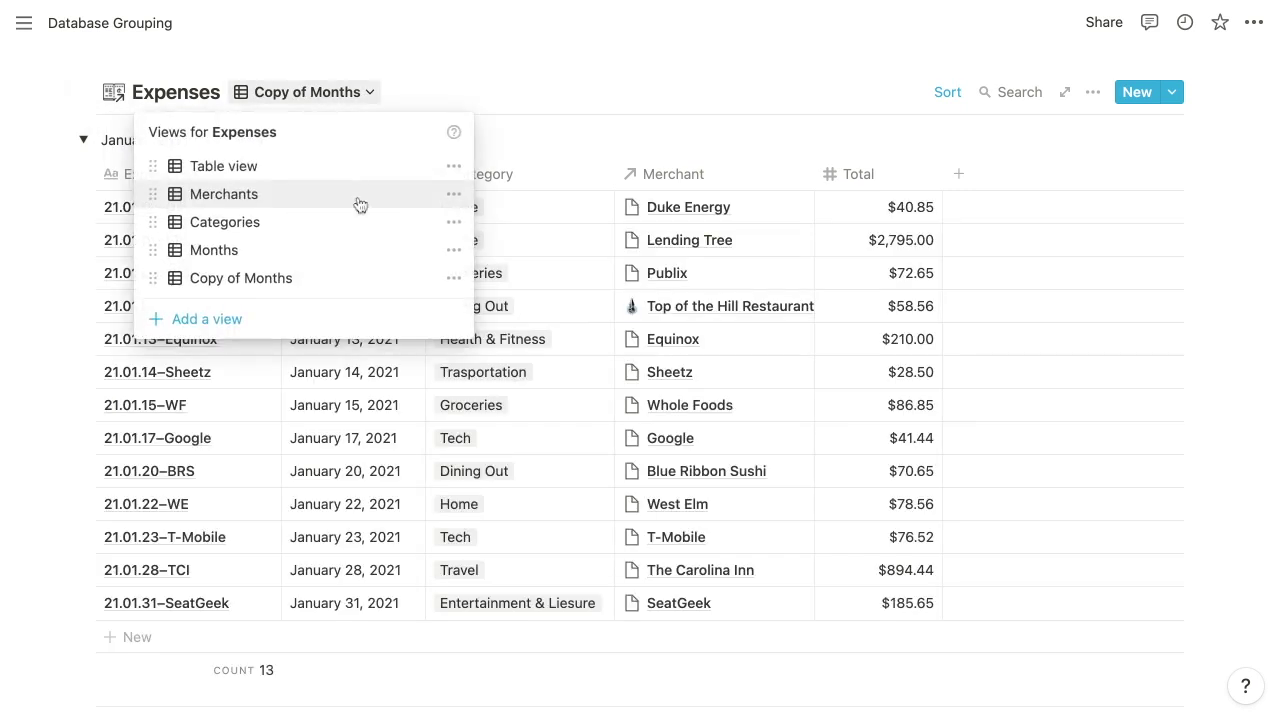
click(454, 281)
key(ctrl+a)
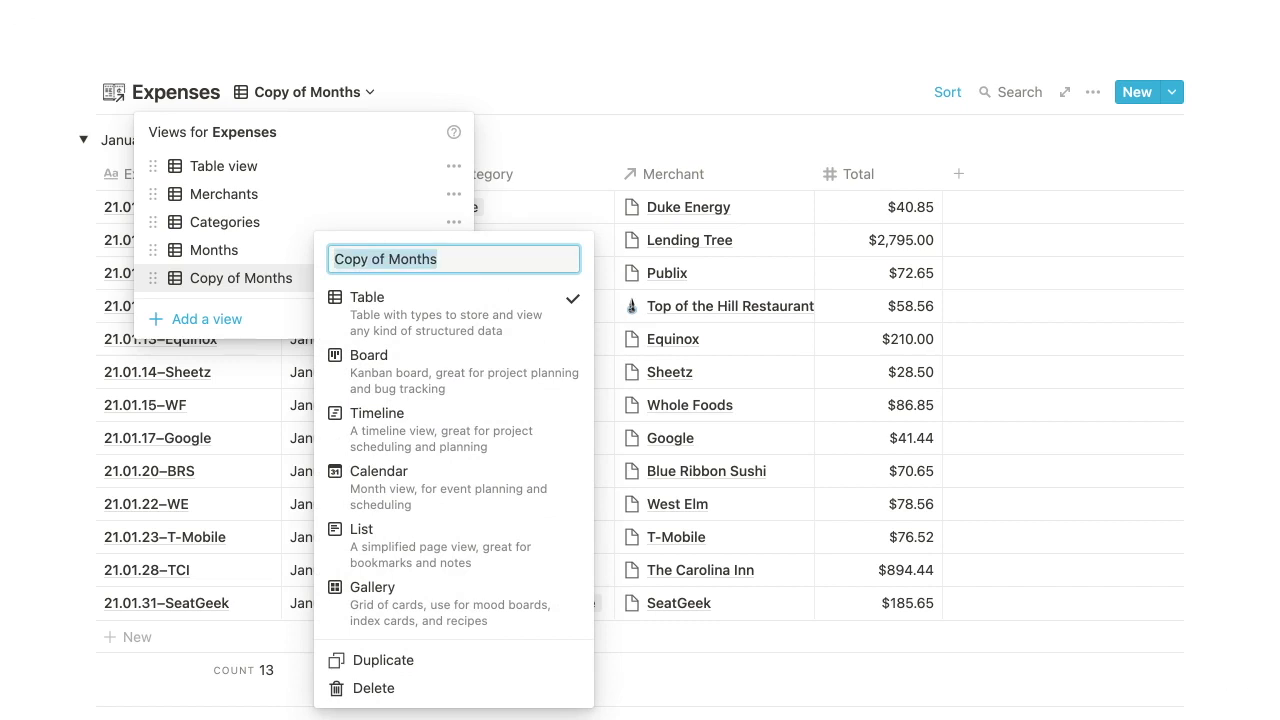
text(Price Ranges)
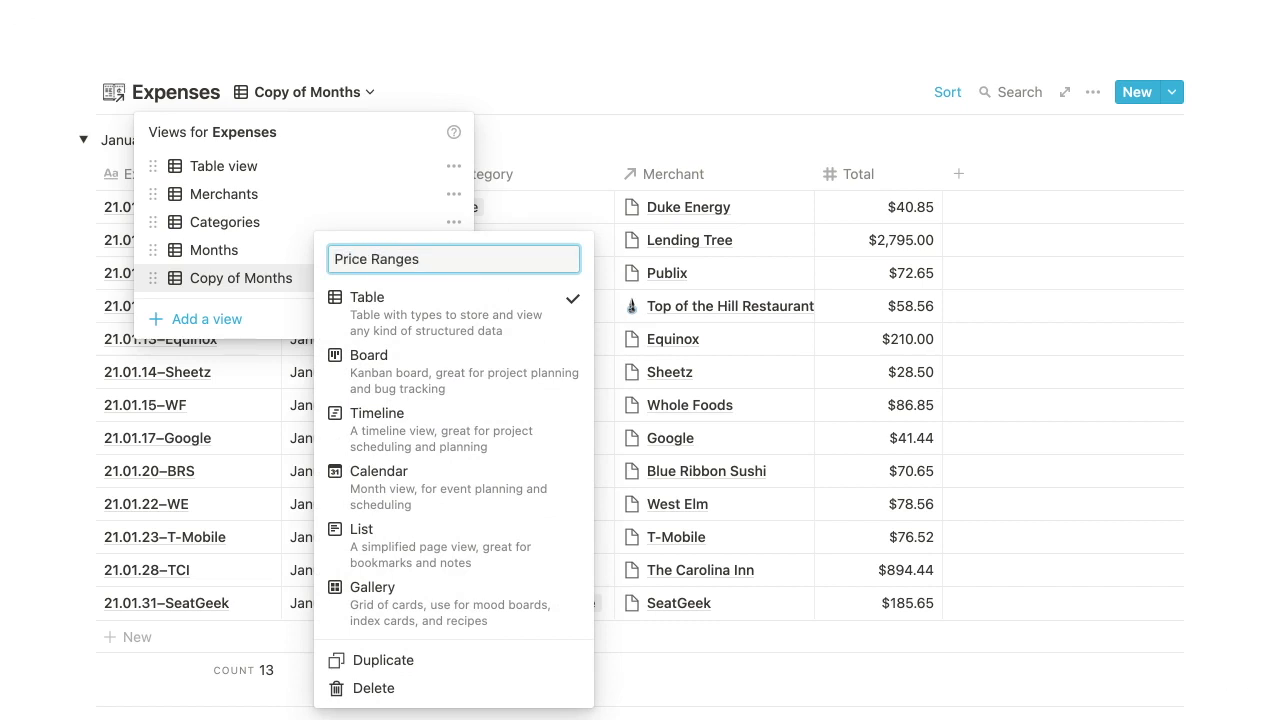
key(Return)
click(890, 131)
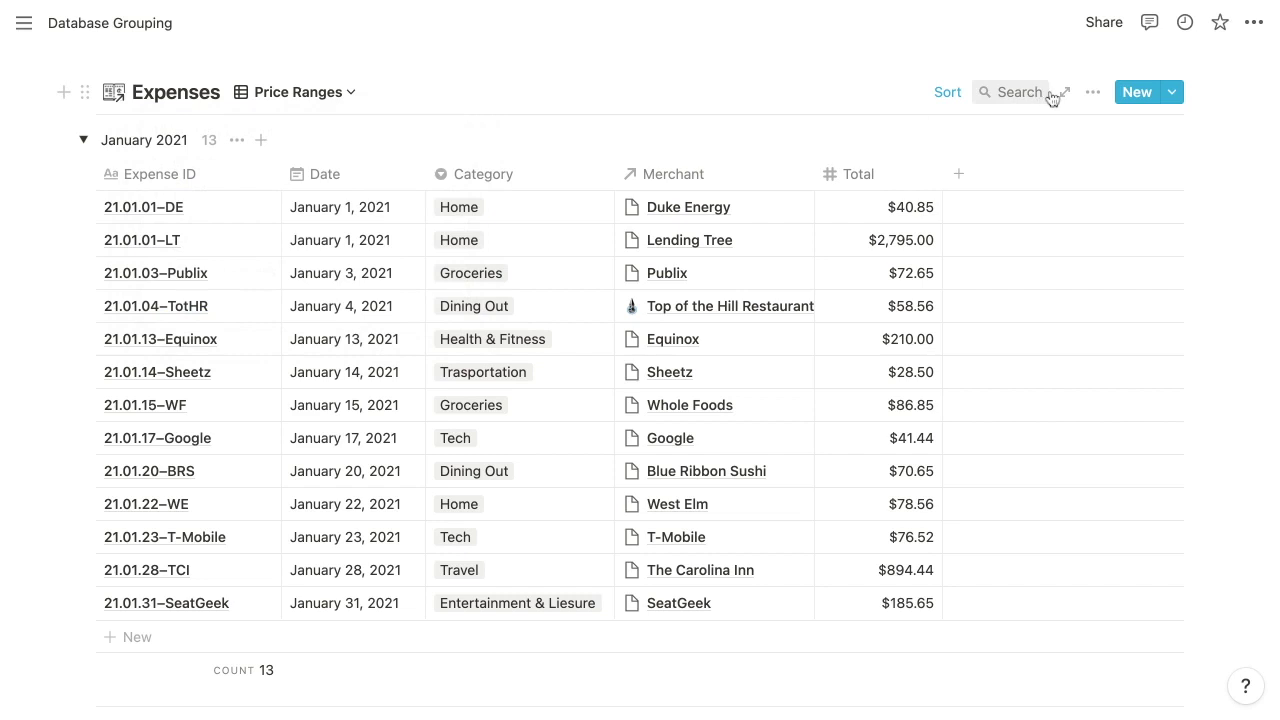
- Group the Price Ranges view by the Total property, with the upper limit of the group range set to 10000
click(1092, 92)
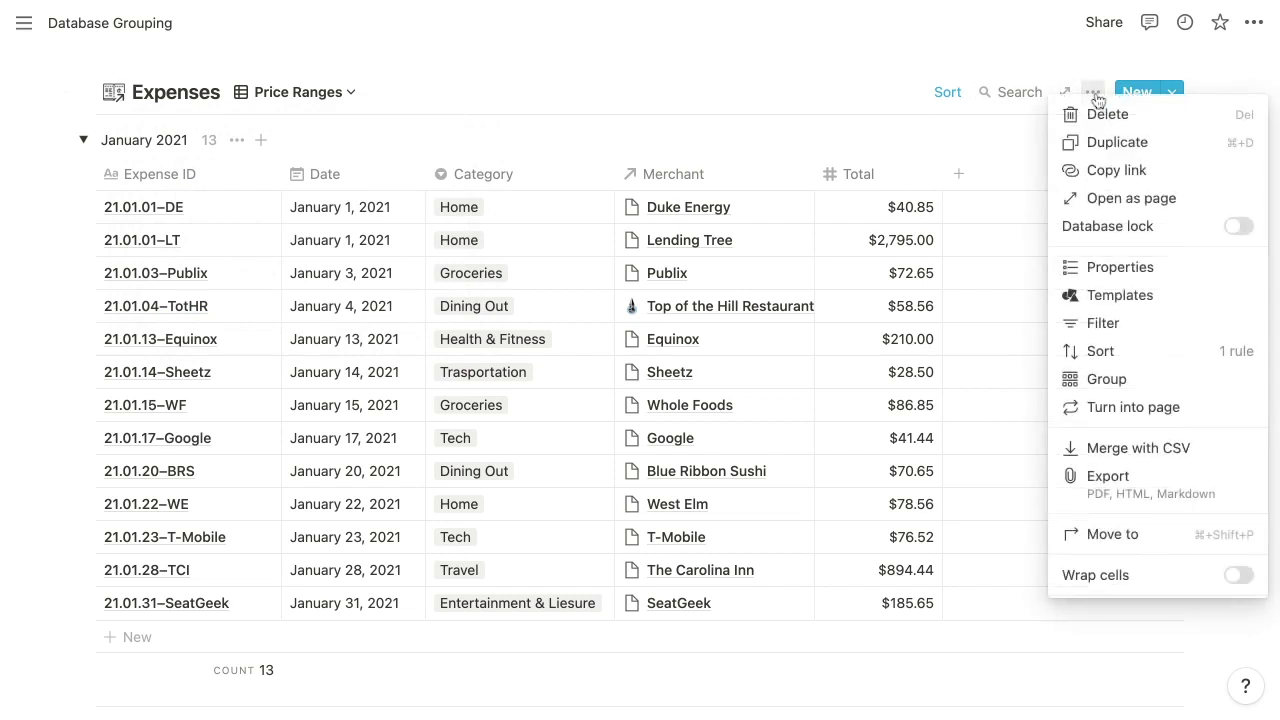
click(1112, 385)
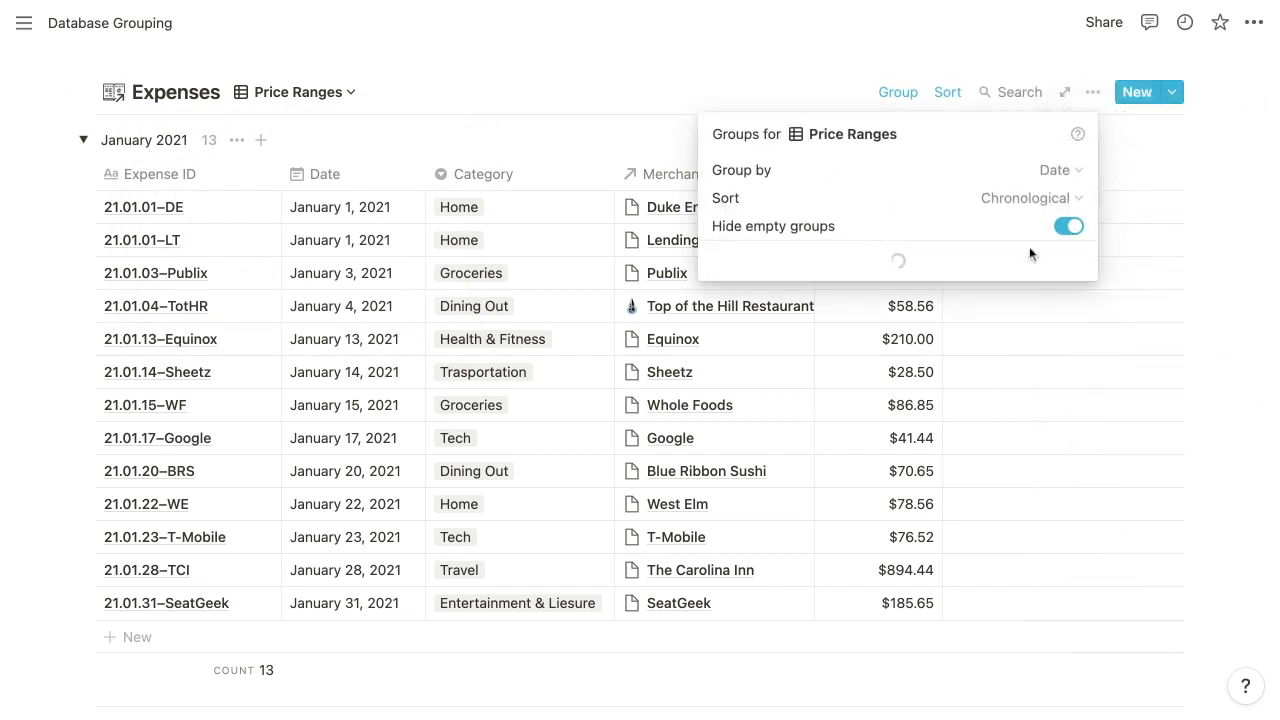
click(1060, 172)
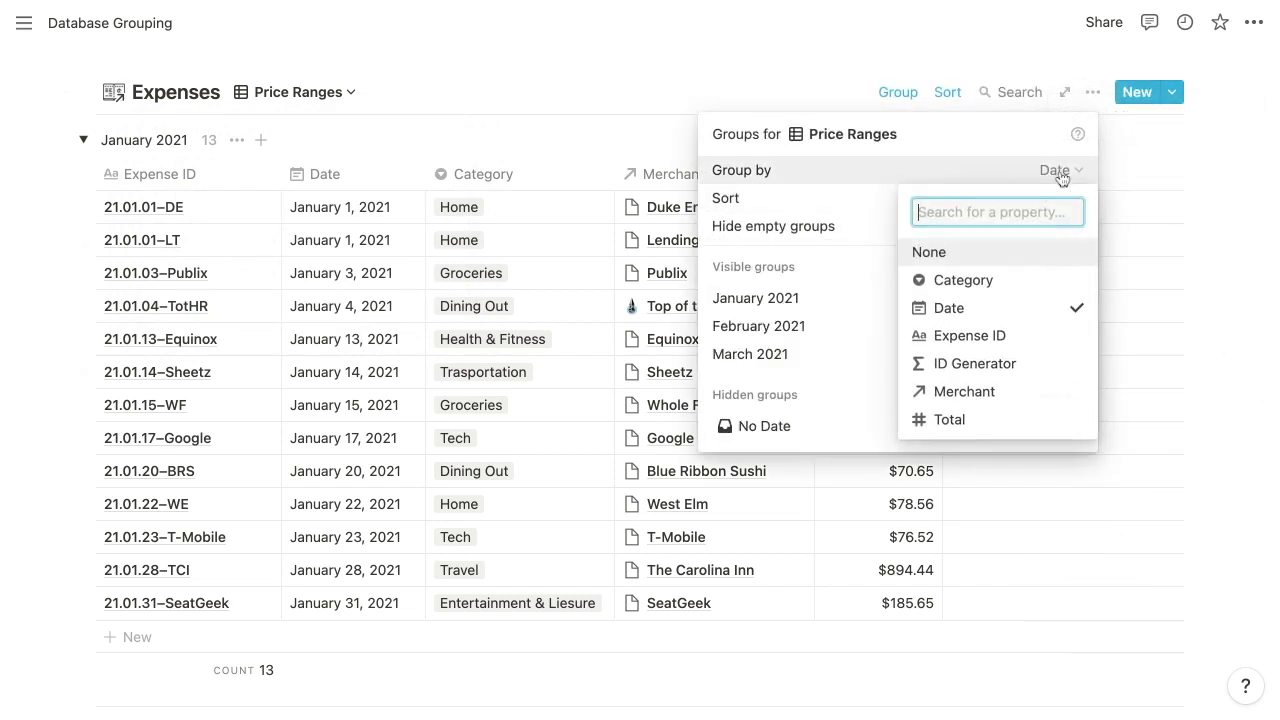
click(997, 428)
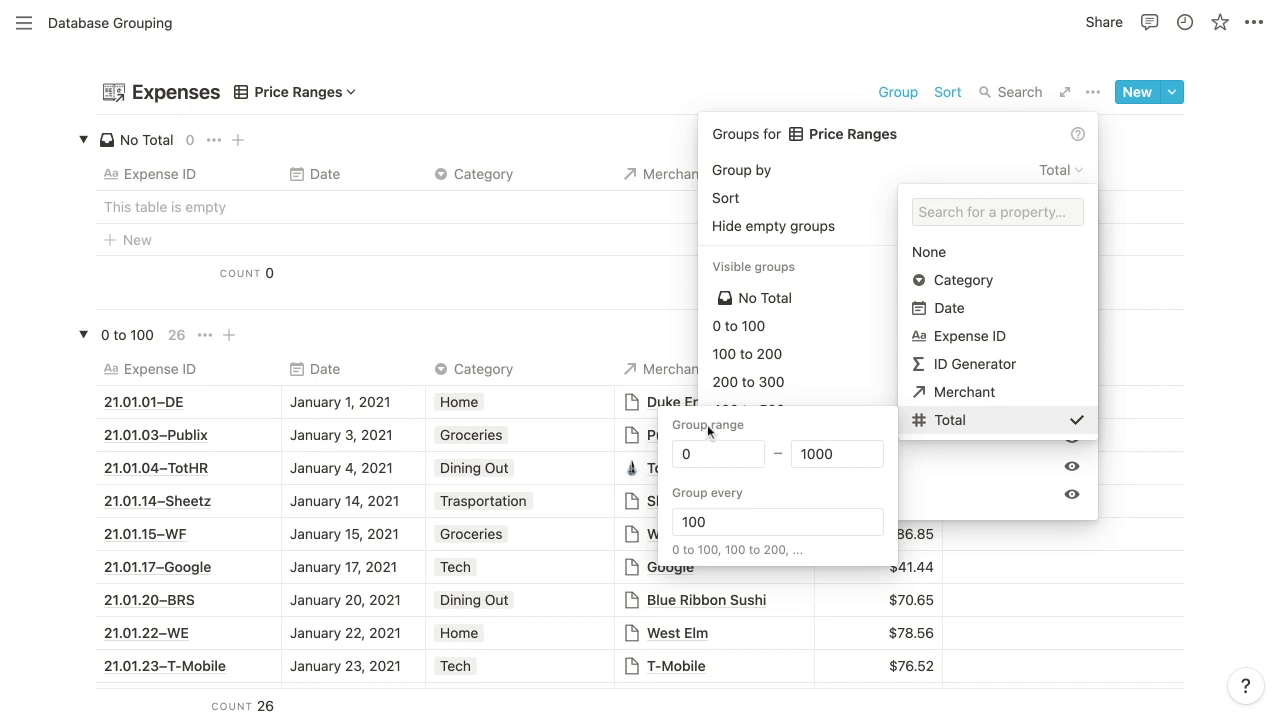
click(845, 454)
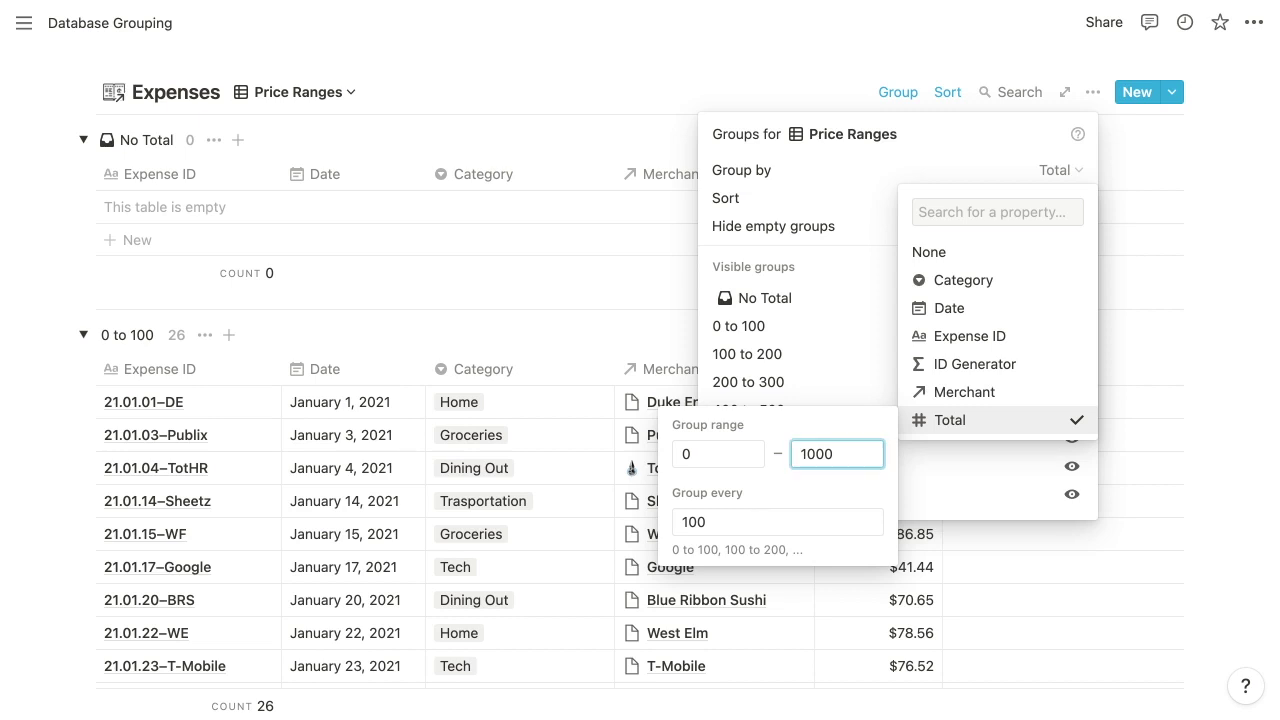
text(0)
key(Return)
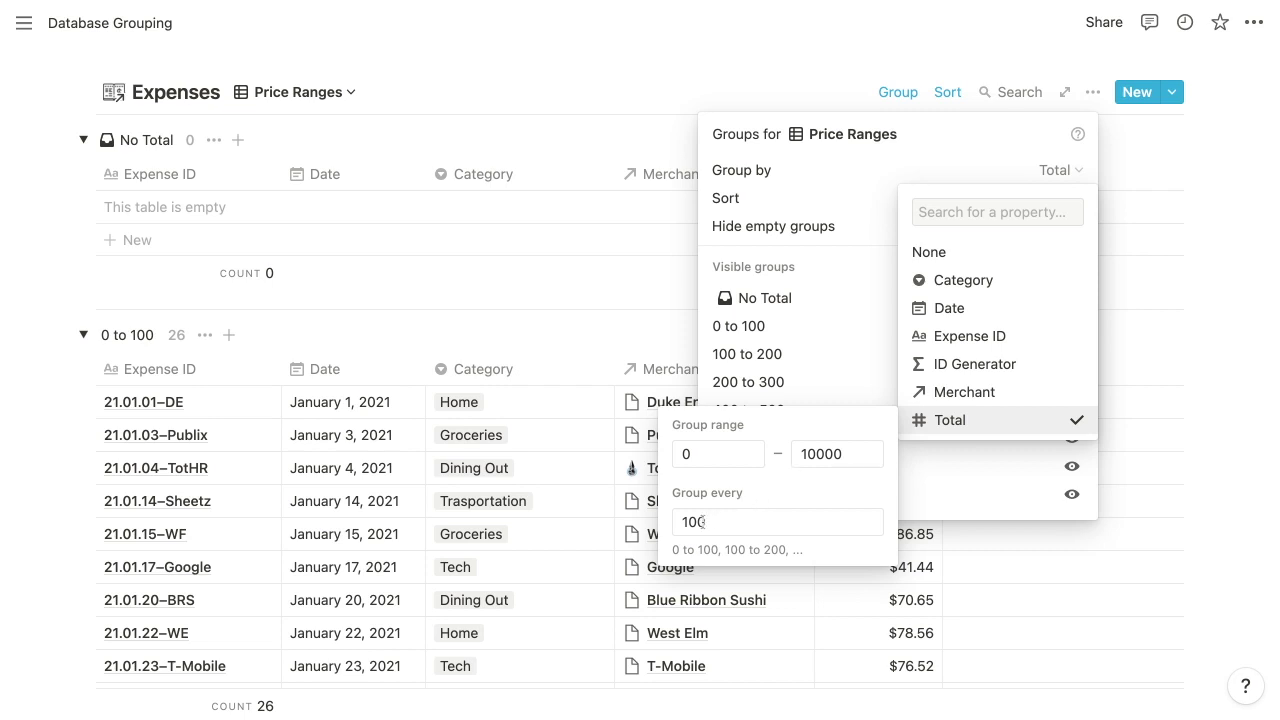
click(836, 335)
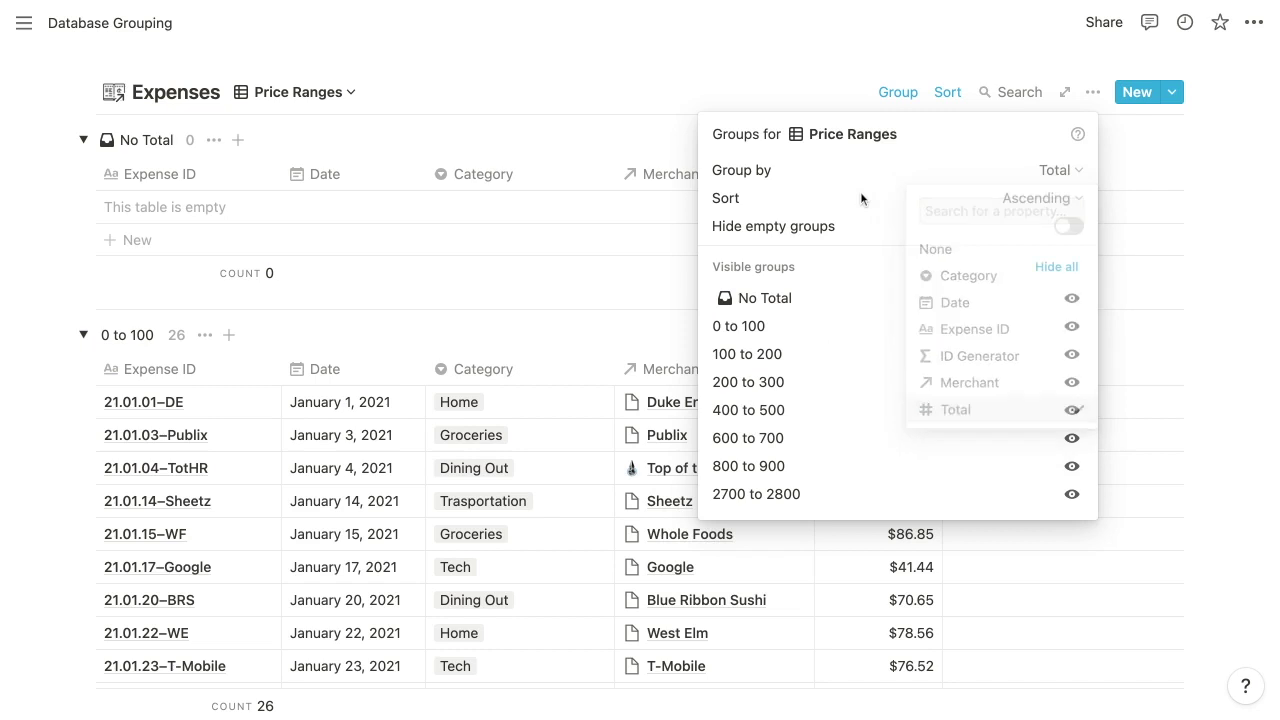
- Hide the empty groups in the Price Ranges view and sort its groups in descending order
click(1063, 228)
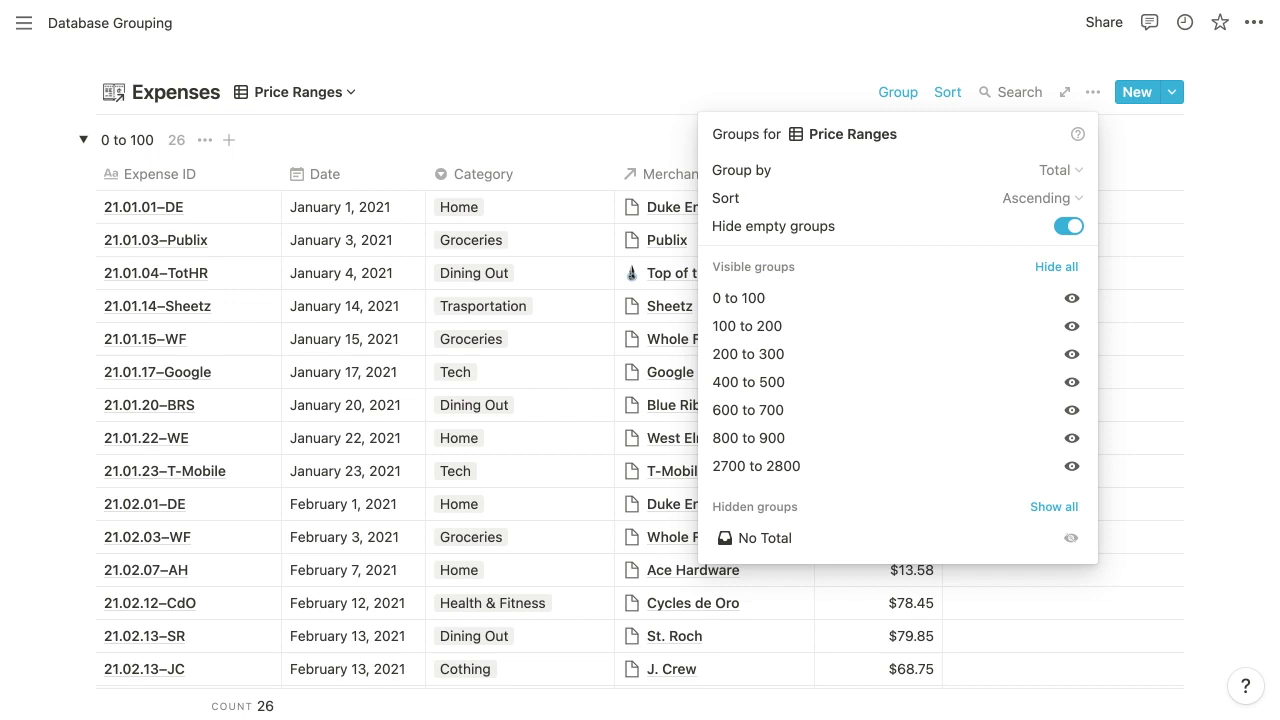
click(1045, 198)
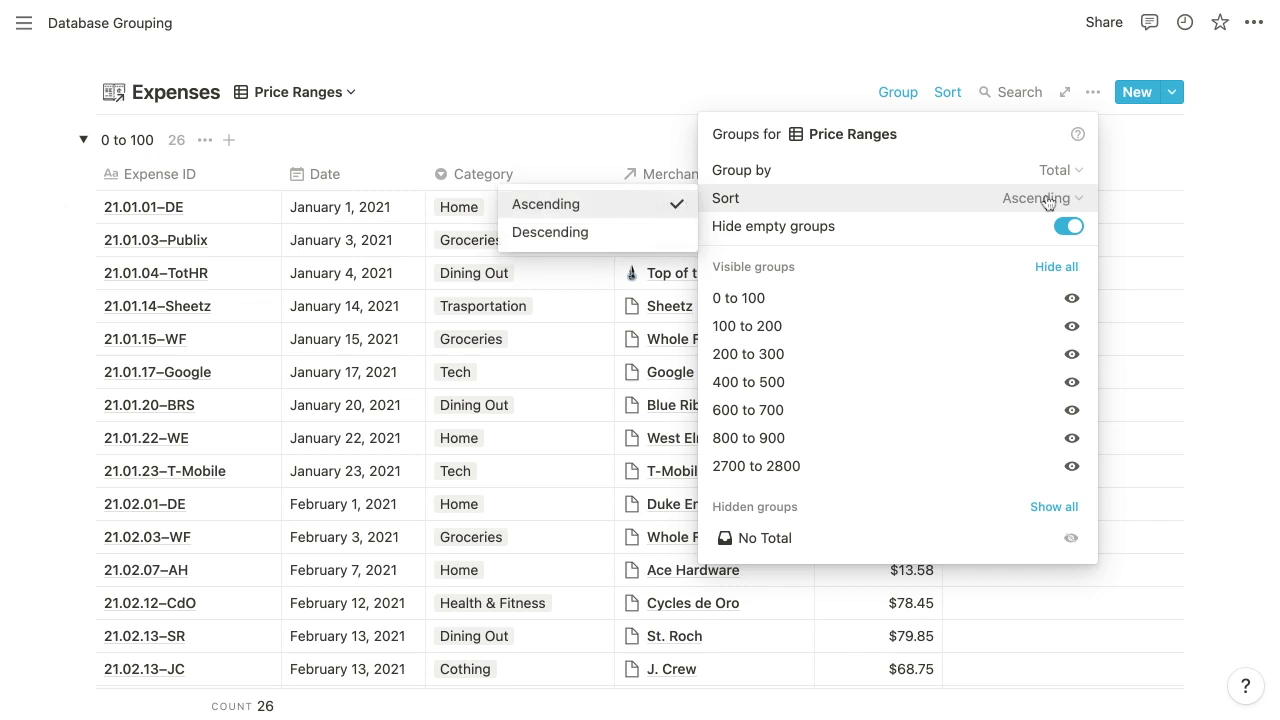
click(584, 231)
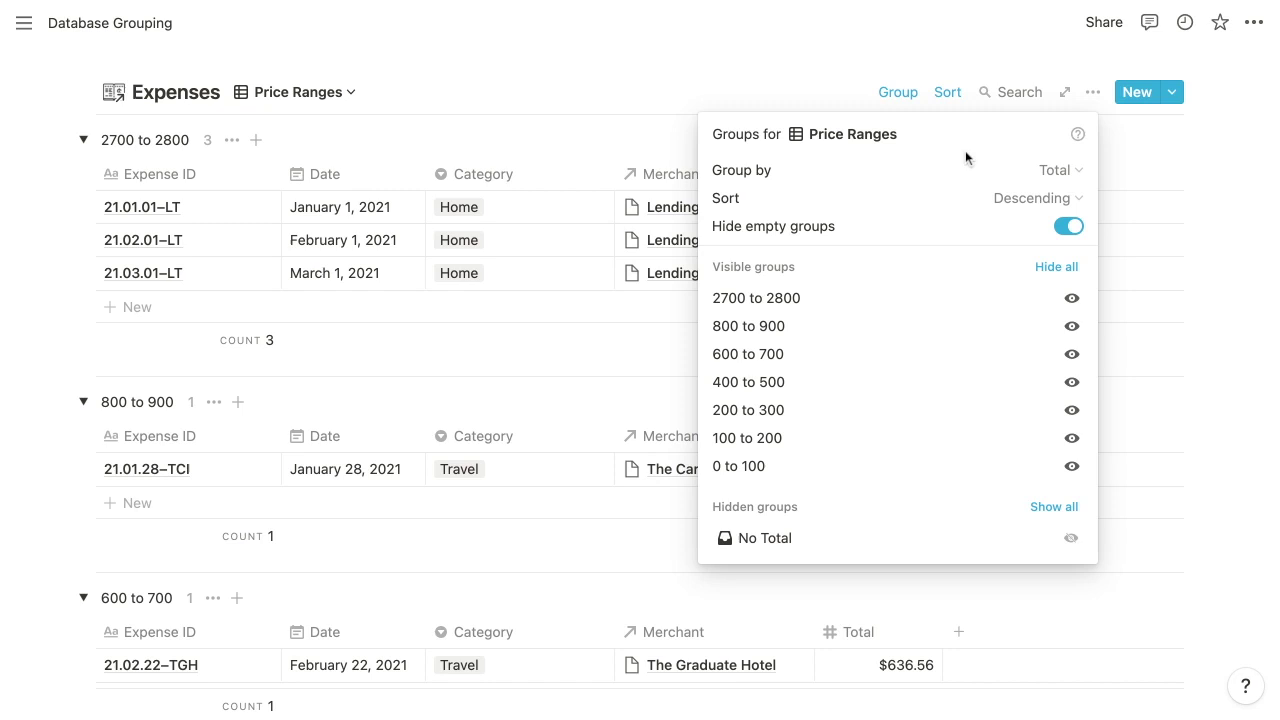
click(751, 38)
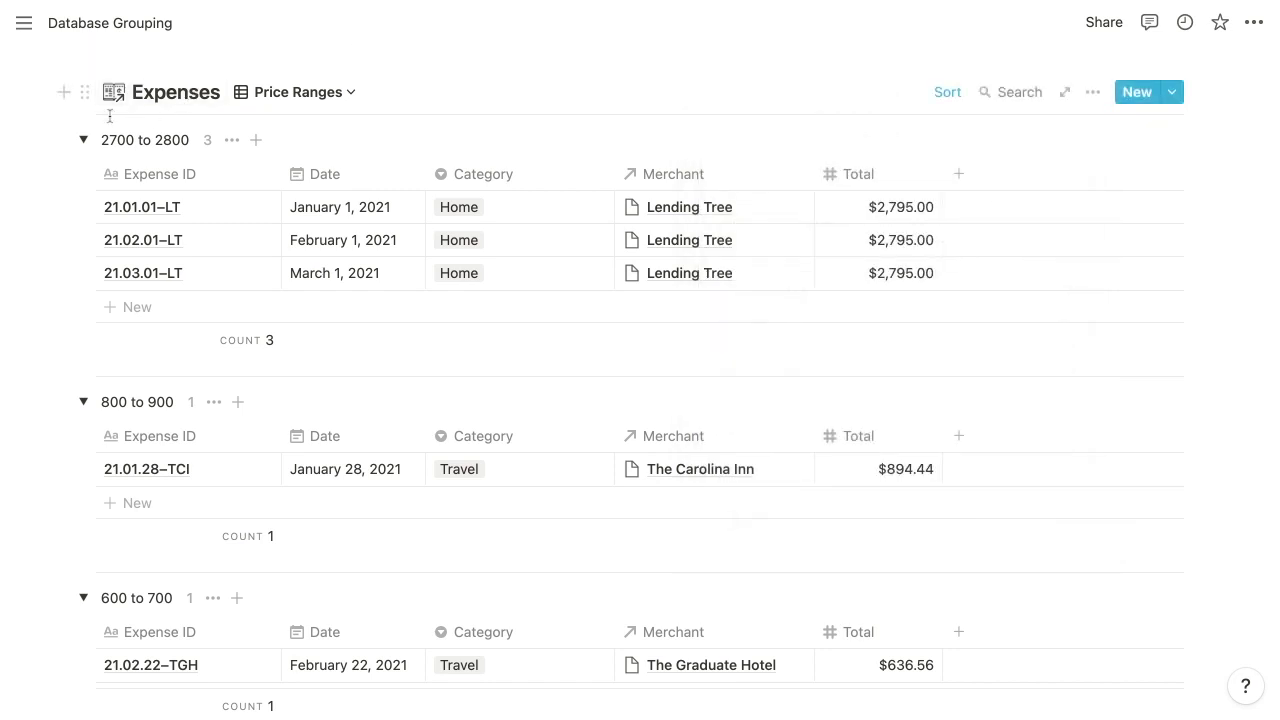
- Collapse the 2700 to 2800, 800 to 900 and 600 to 700 groups, then expand the first two again
click(83, 140)
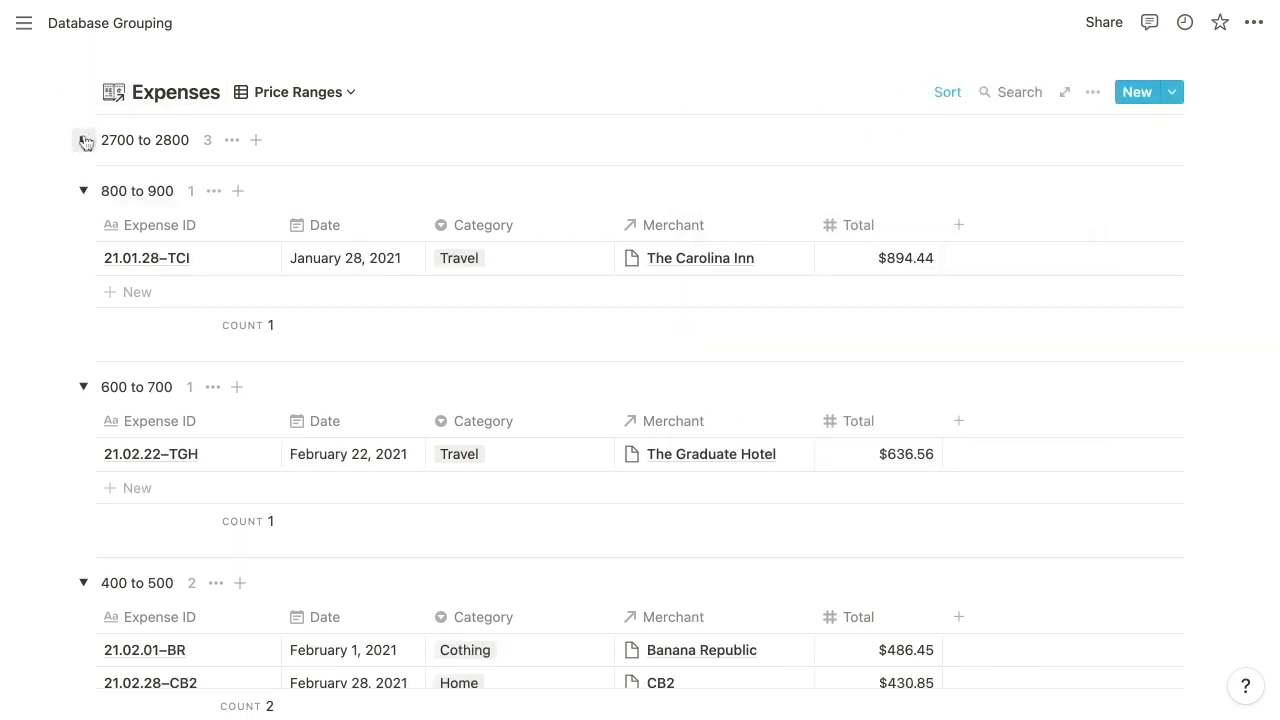
click(84, 191)
click(83, 242)
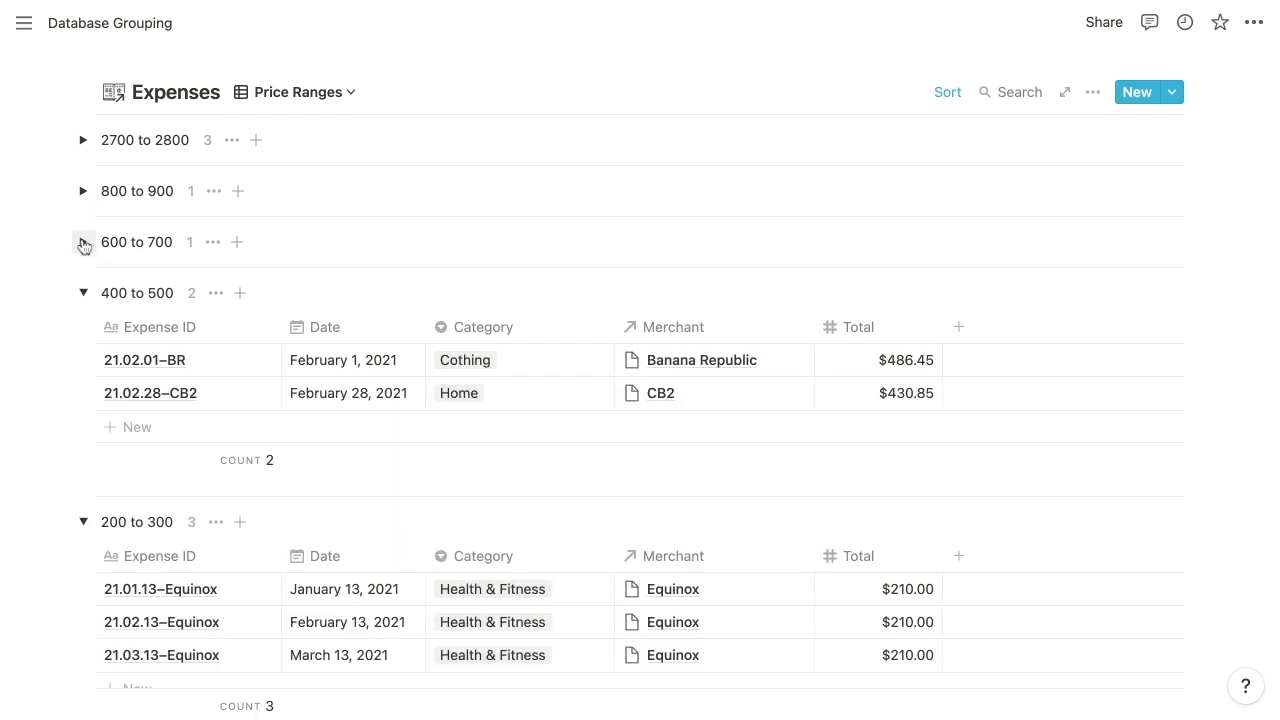
click(84, 191)
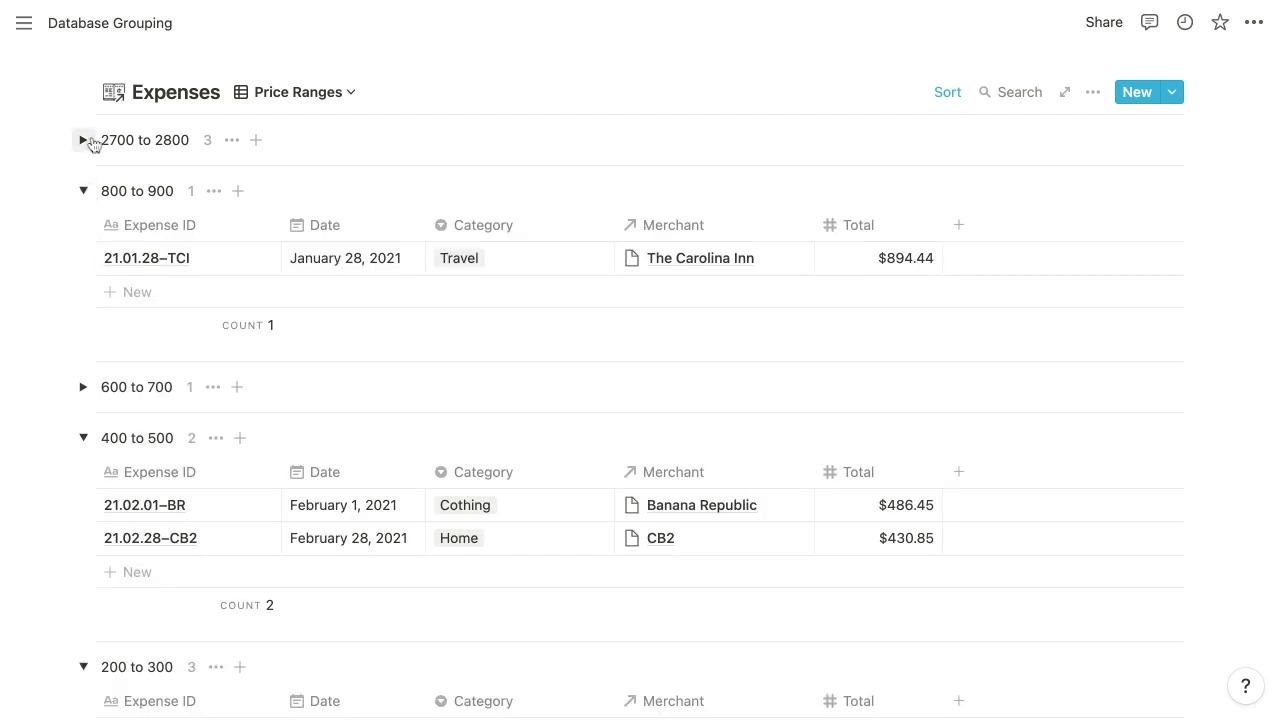
click(85, 142)
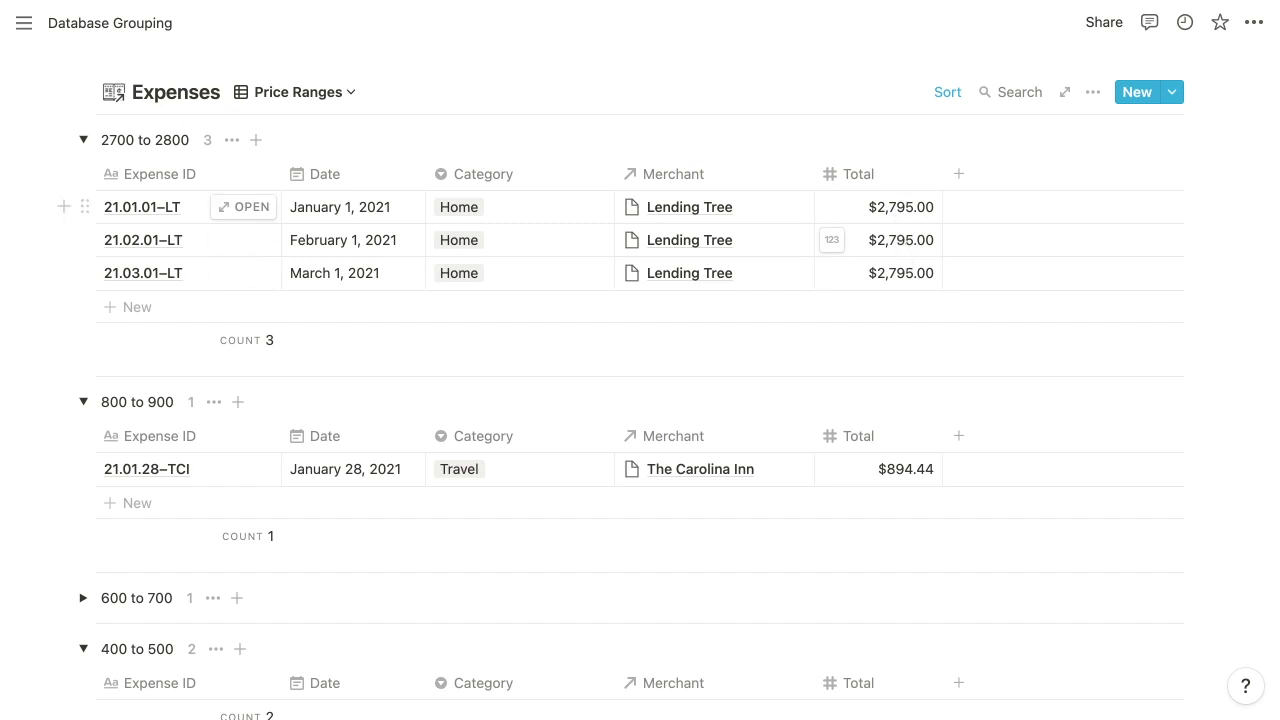
scroll(893, 230, down, 5)
scroll(640, 420, down, 2)
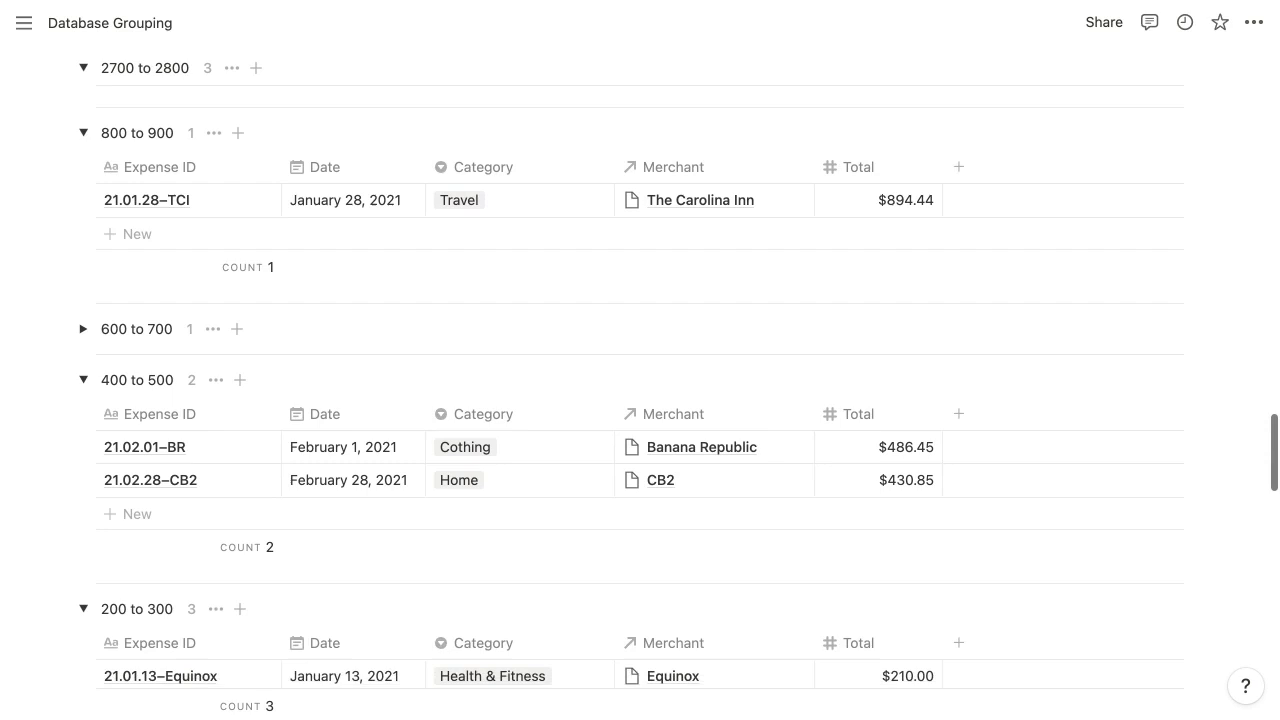
scroll(640, 420, up, 5)
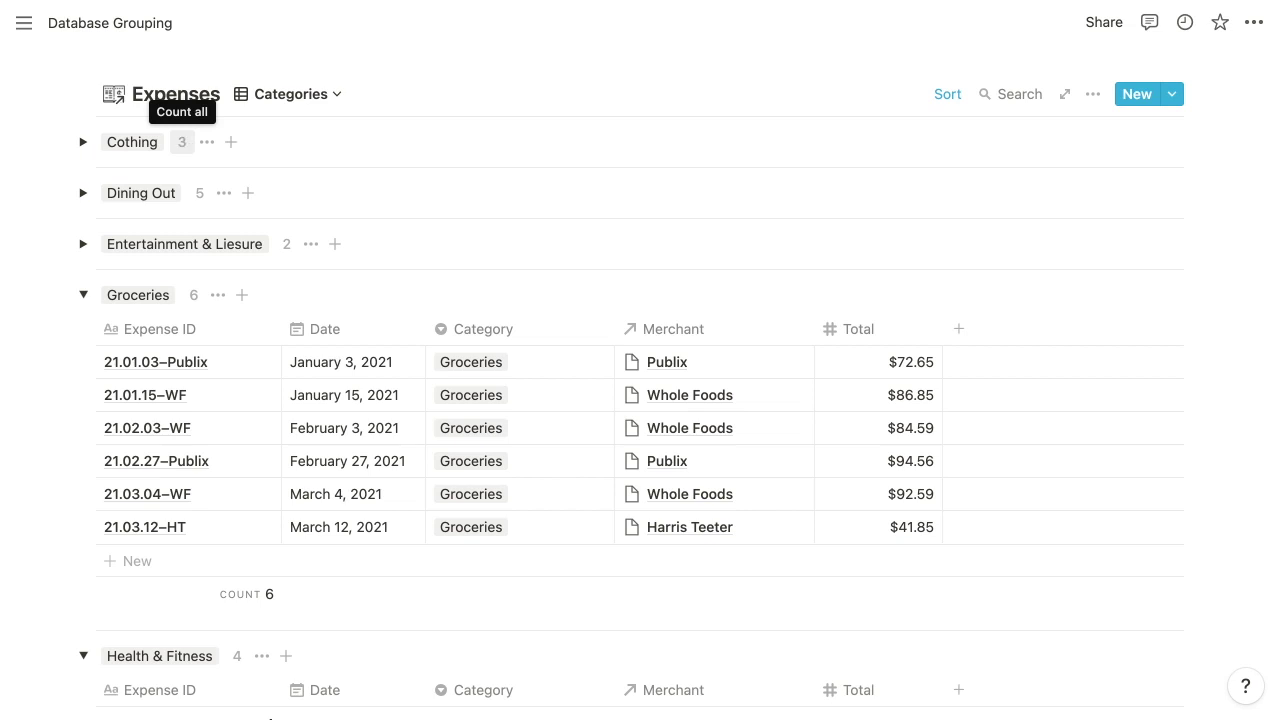
- Change the group calculation in the Categories view of Expenses from Count all to the sum of Total
click(181, 142)
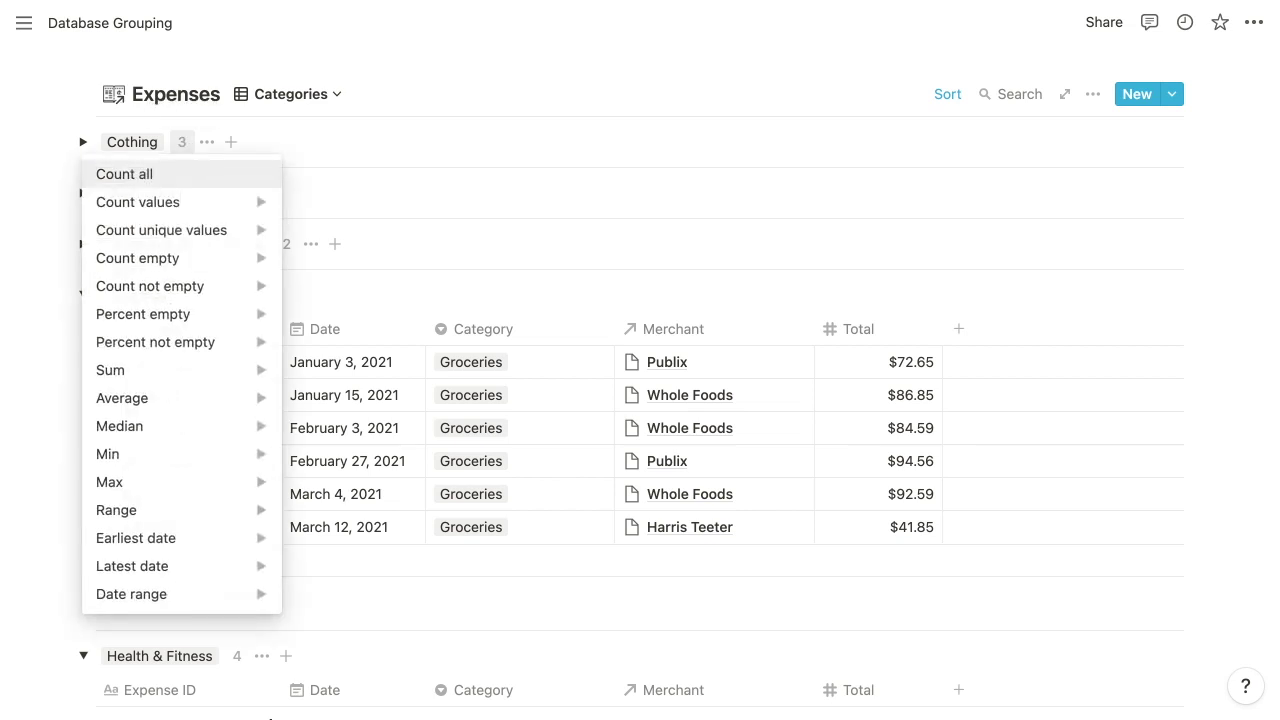
mouse_move(186, 371)
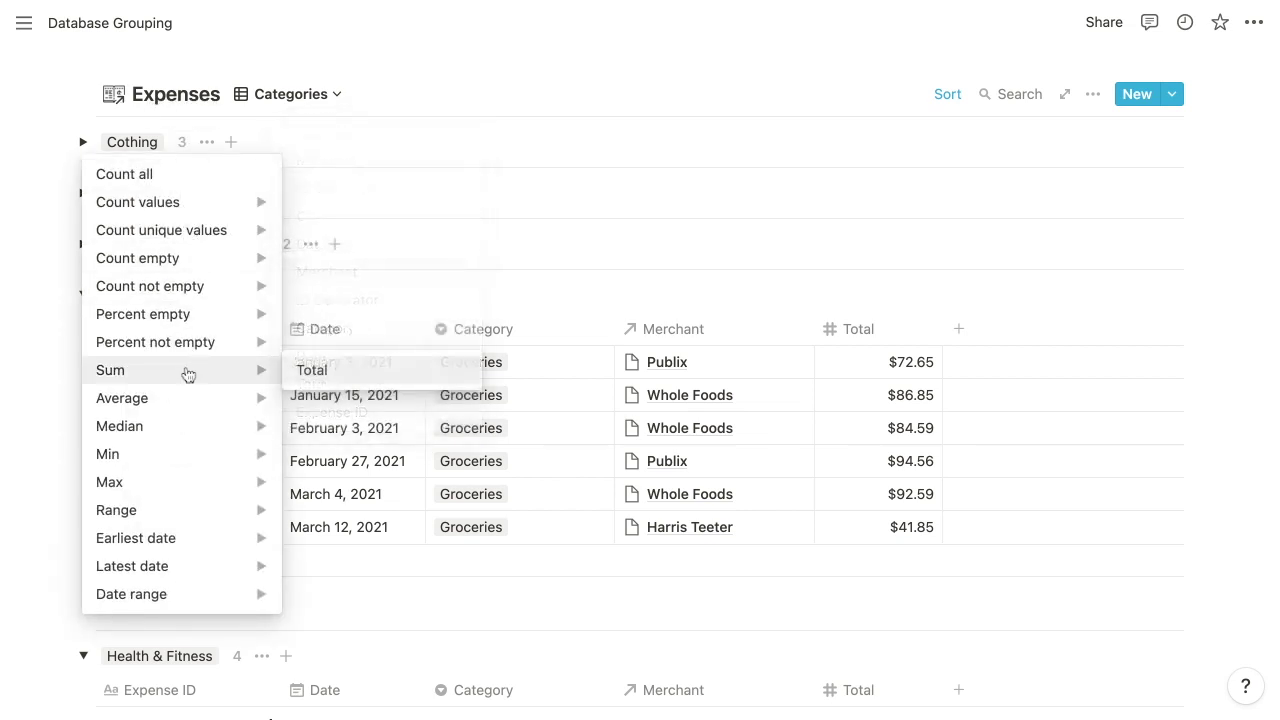
click(334, 372)
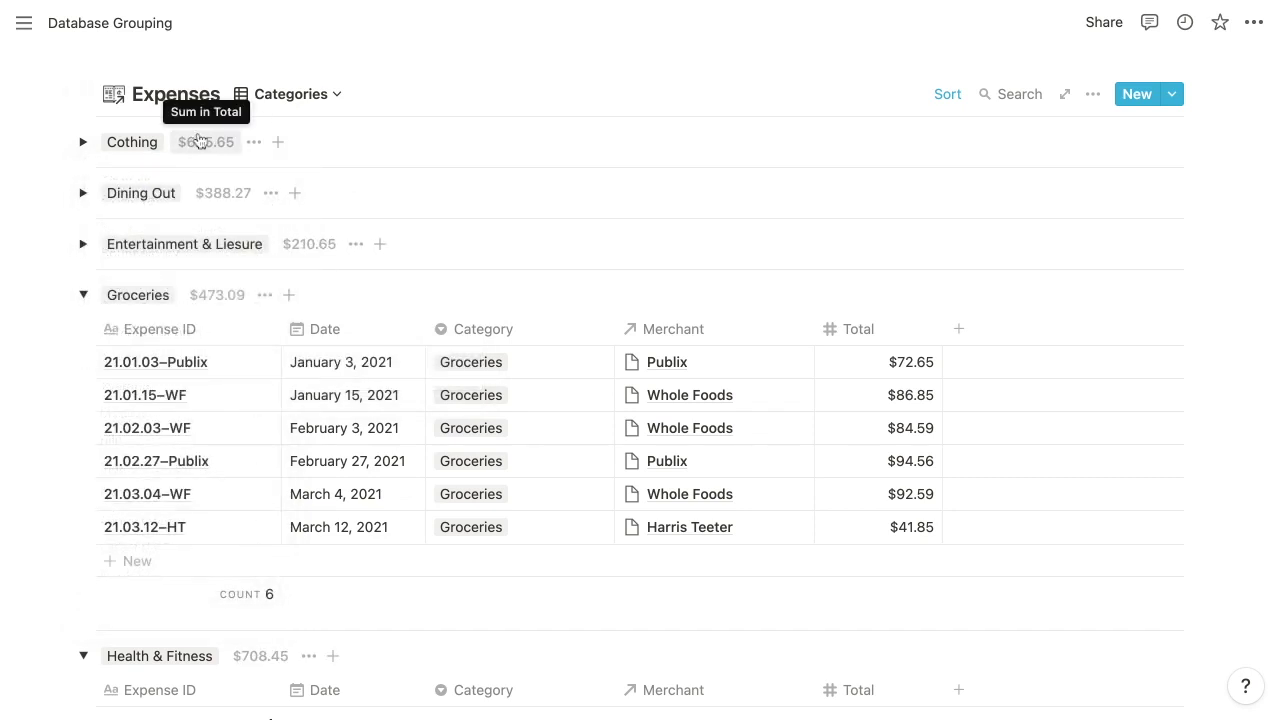
- Switch Expenses to the Months view and set its group calculation to the sum of Total
click(312, 94)
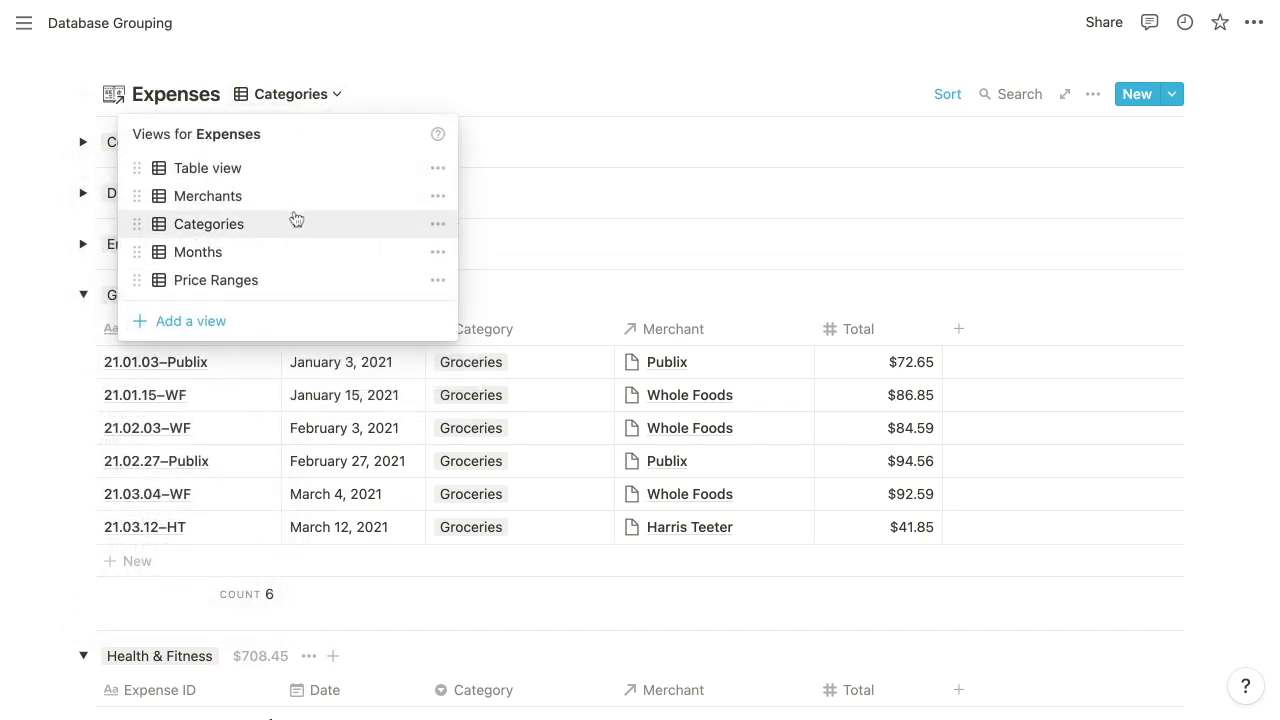
click(292, 249)
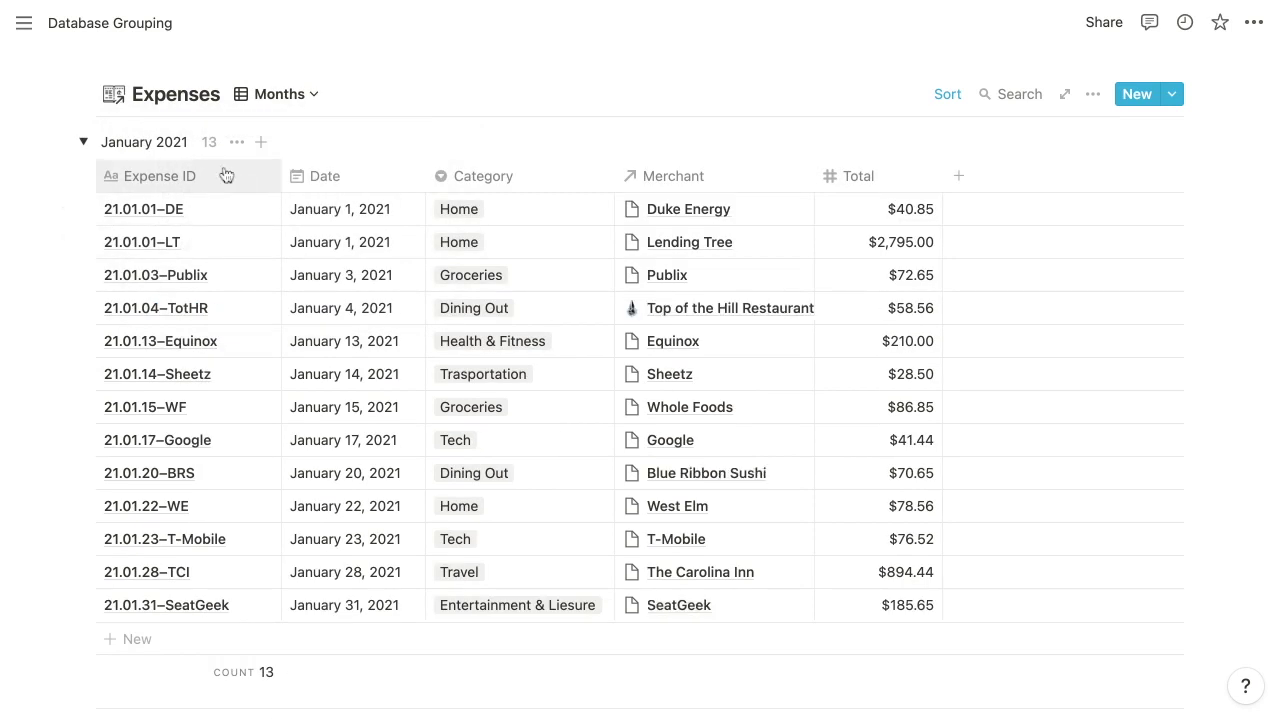
click(208, 142)
mouse_move(197, 374)
click(343, 371)
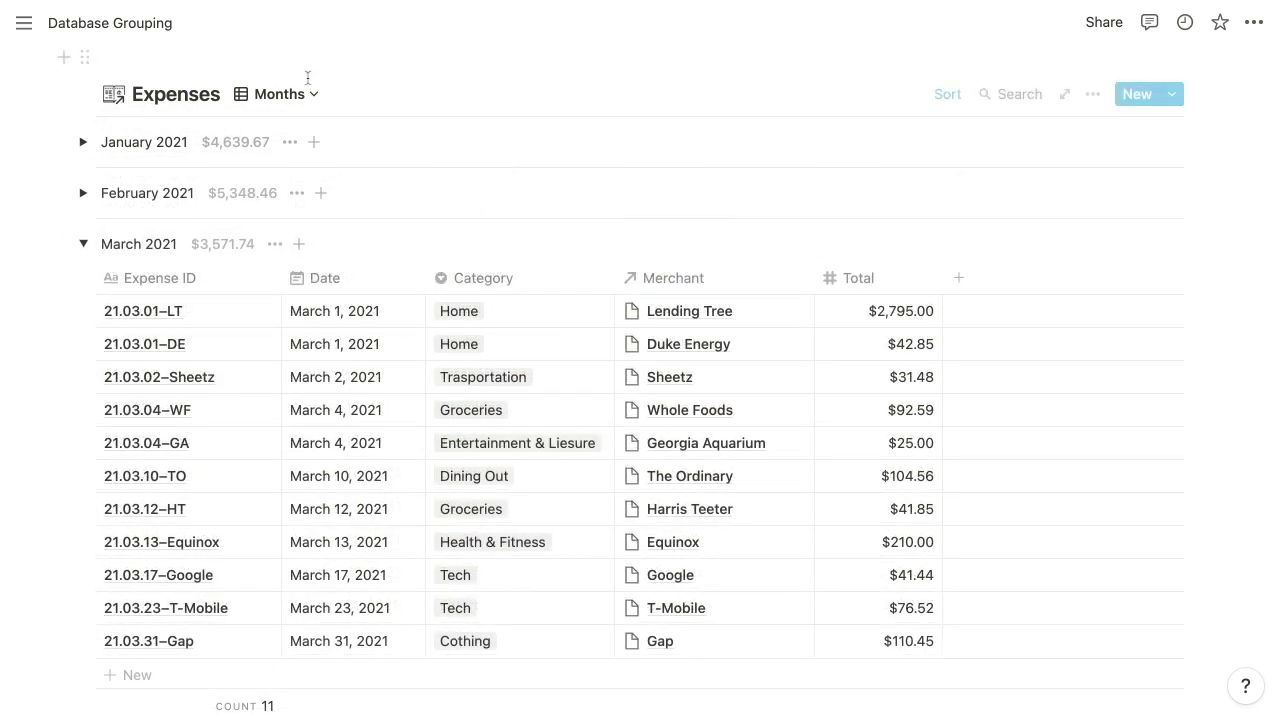
- In the Categories view, move expense 21.01.15–WF from Groceries into Entertainment & Liesure and expand that group
click(292, 94)
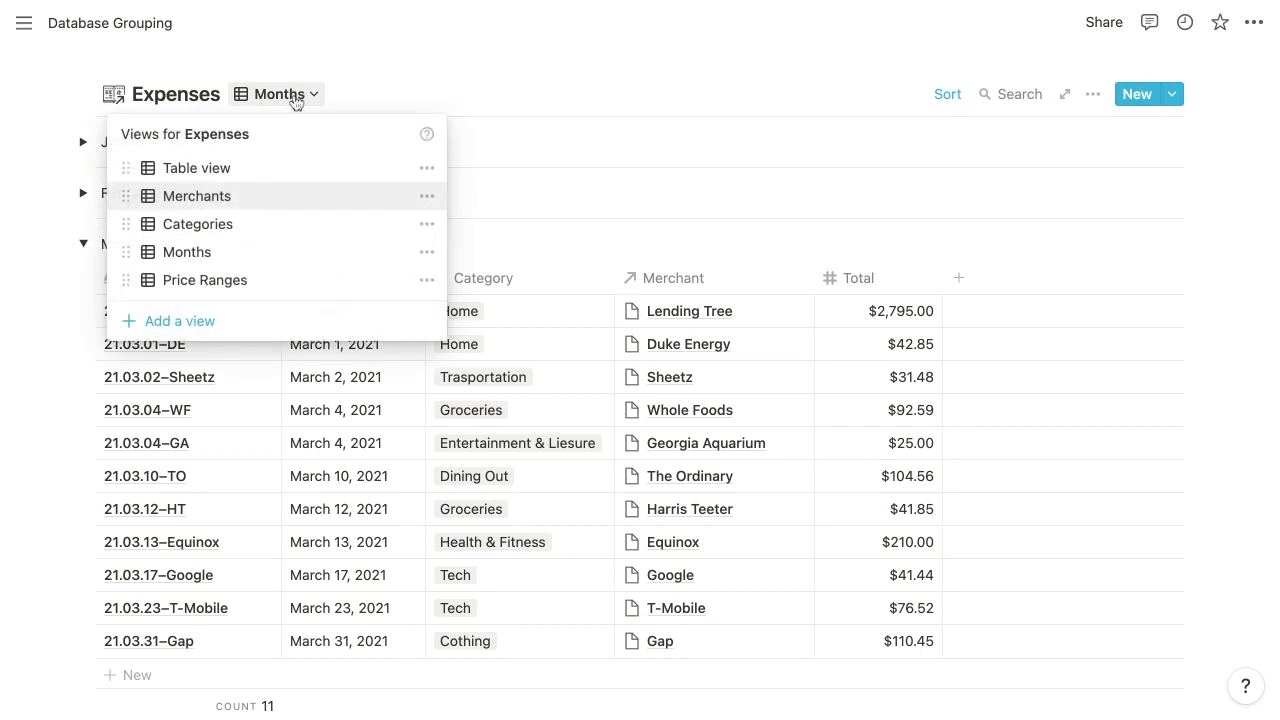
click(268, 232)
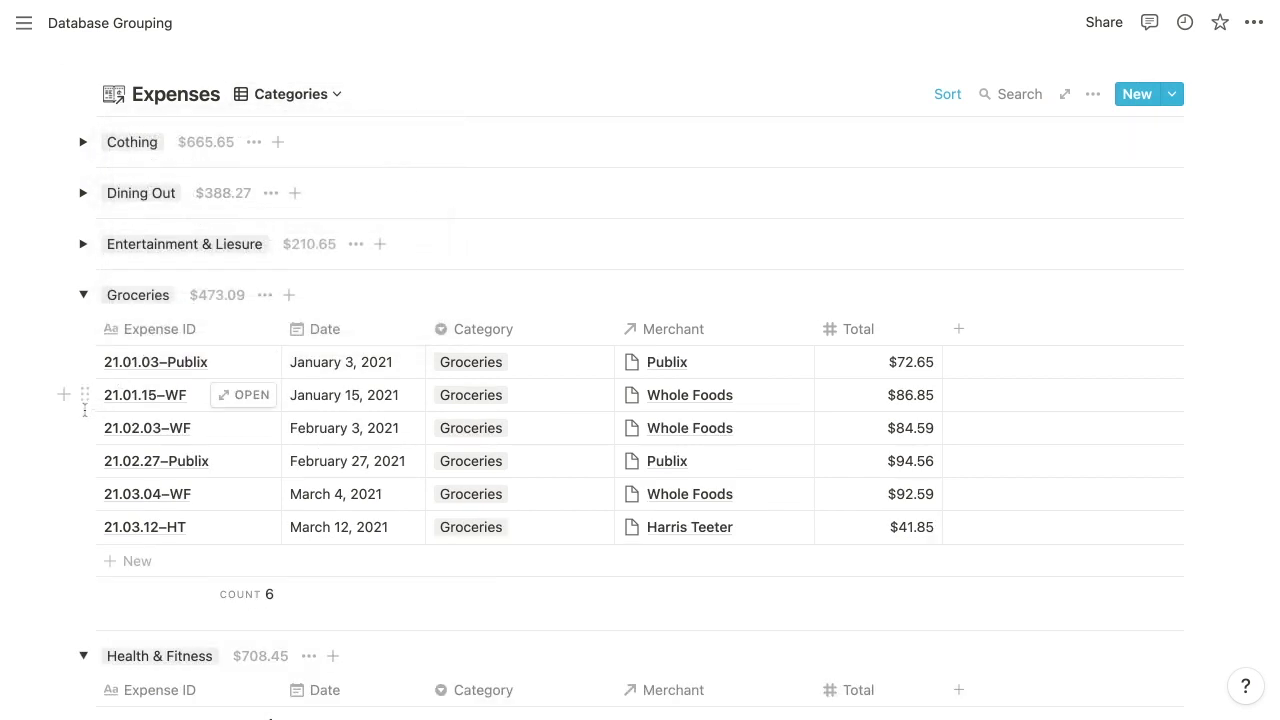
drag(85, 397, 110, 244)
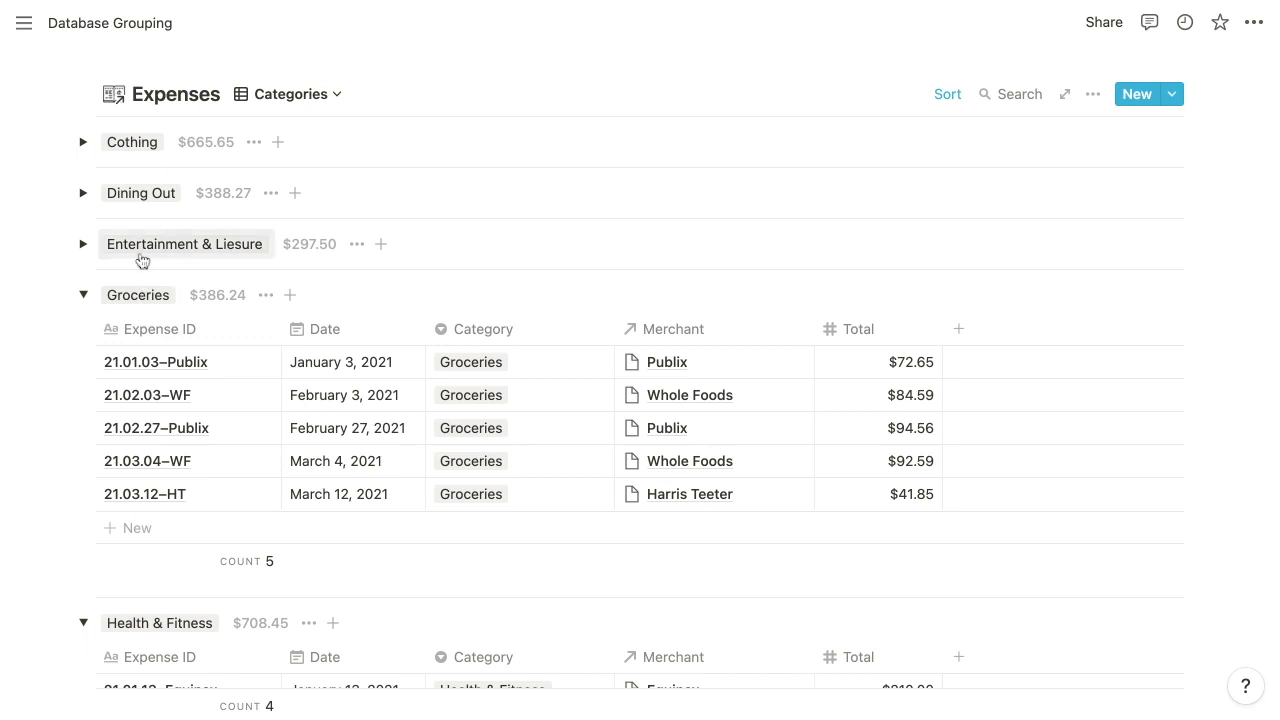
click(85, 246)
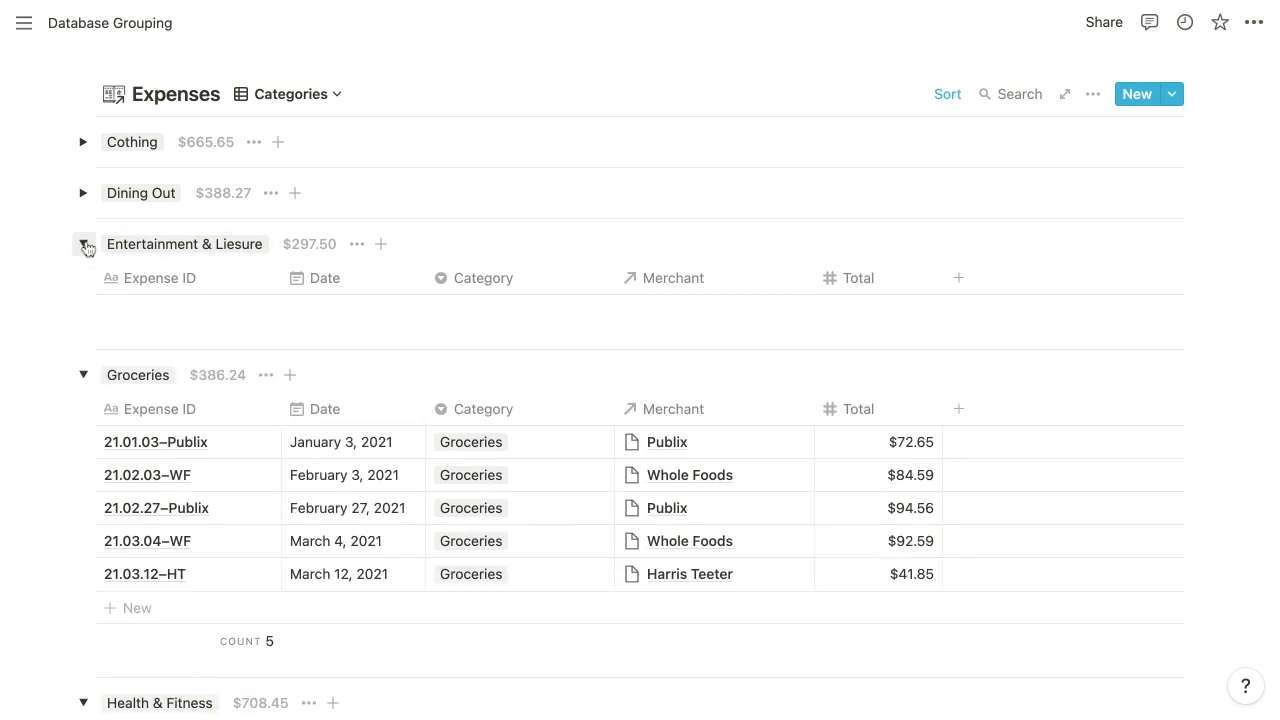